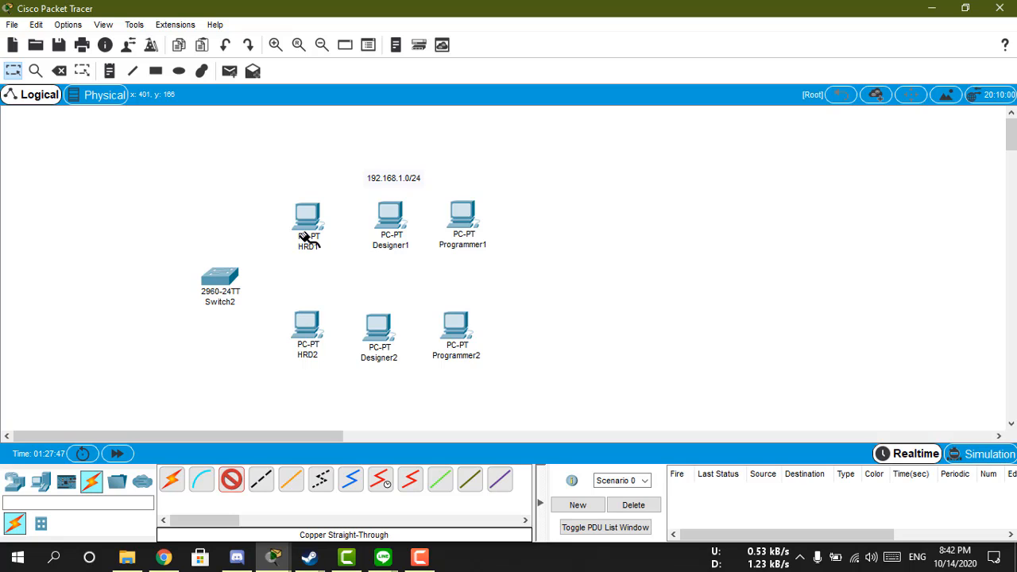
# Connect HRD2's FastEthernet0 port to FastEthernet0/1 on Switch2 with a copper straight-through cable
pyautogui.click(296, 332)
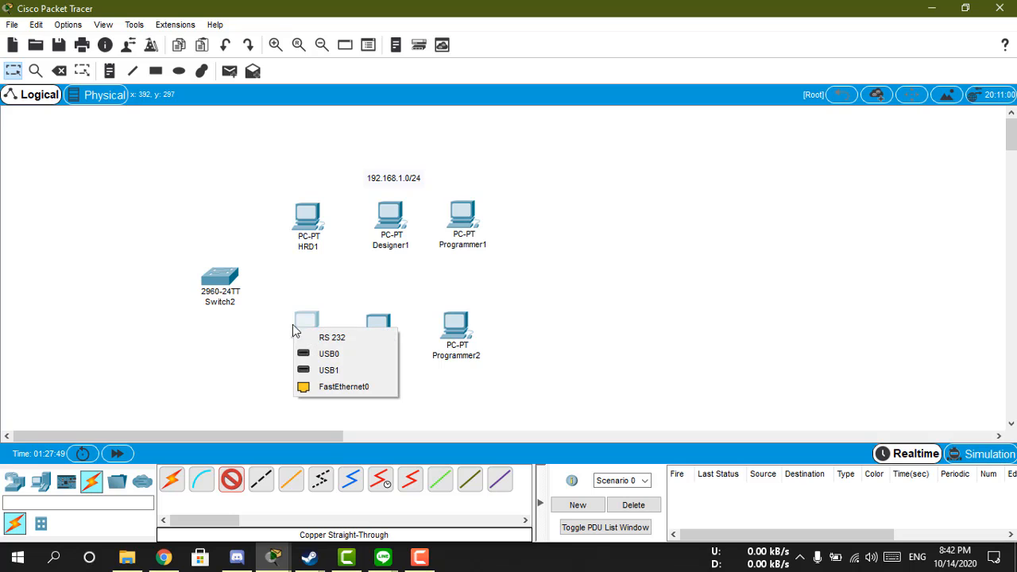
pyautogui.click(330, 387)
pyautogui.click(231, 287)
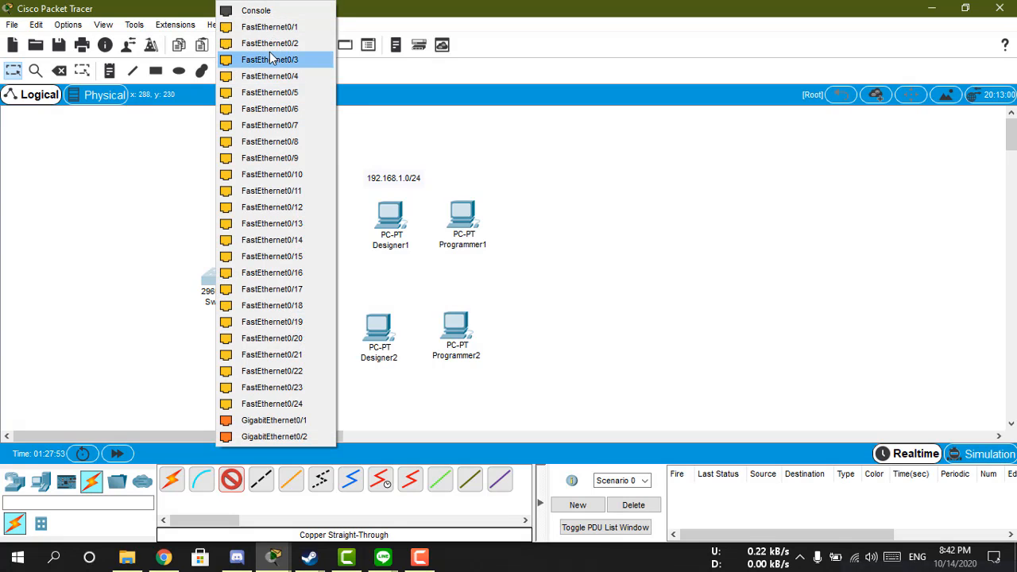
pyautogui.click(280, 37)
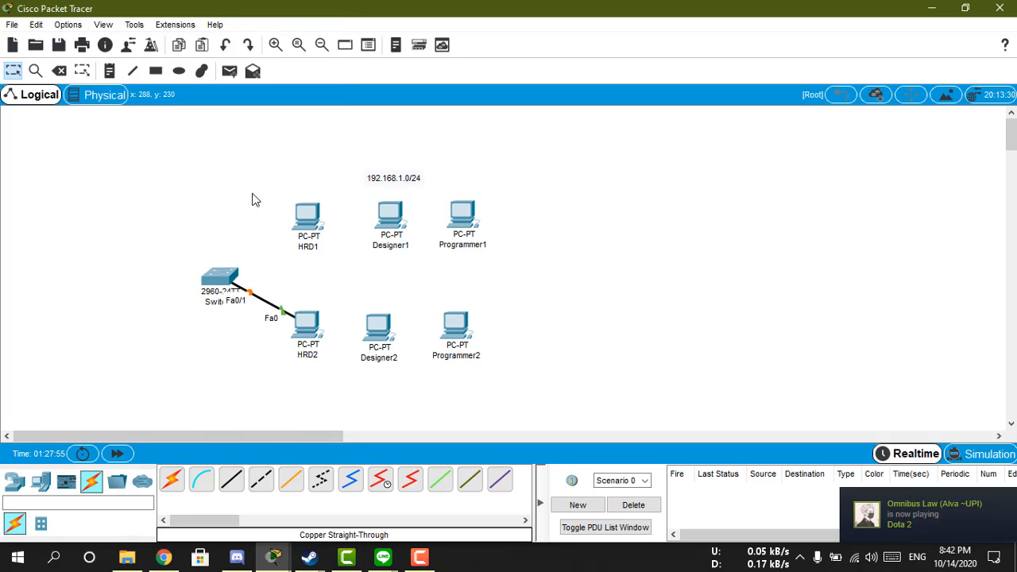
# Connect HRD1's FastEthernet0 port to FastEthernet0/2 on Switch2 with a copper straight-through cable
pyautogui.click(231, 479)
pyautogui.click(310, 242)
pyautogui.click(327, 291)
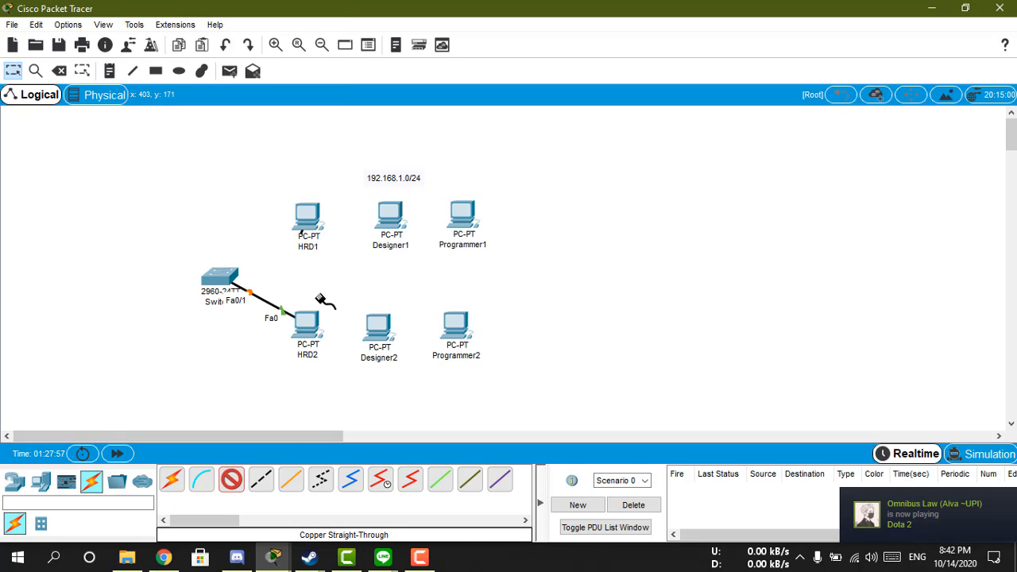
pyautogui.click(226, 284)
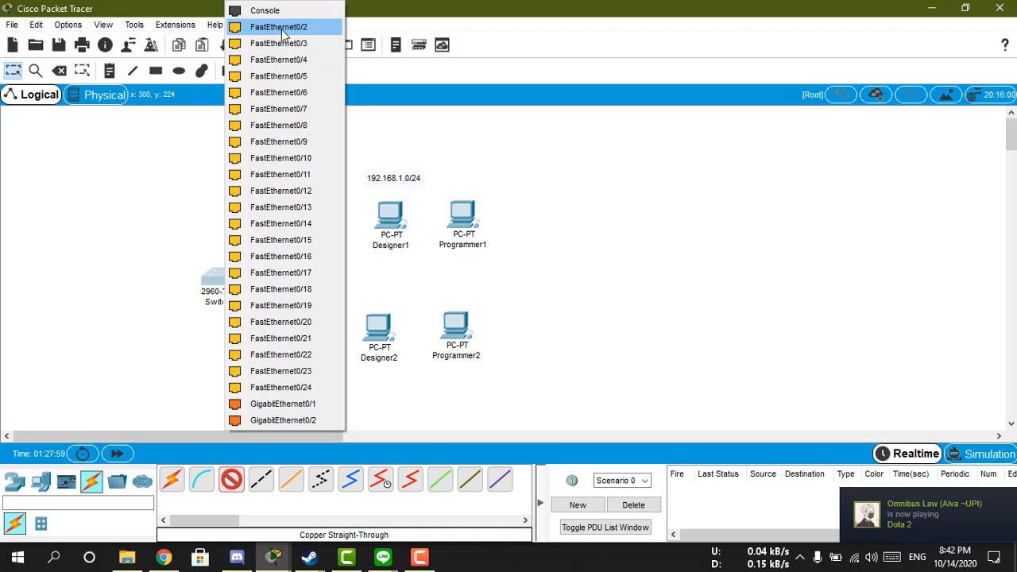
pyautogui.click(281, 30)
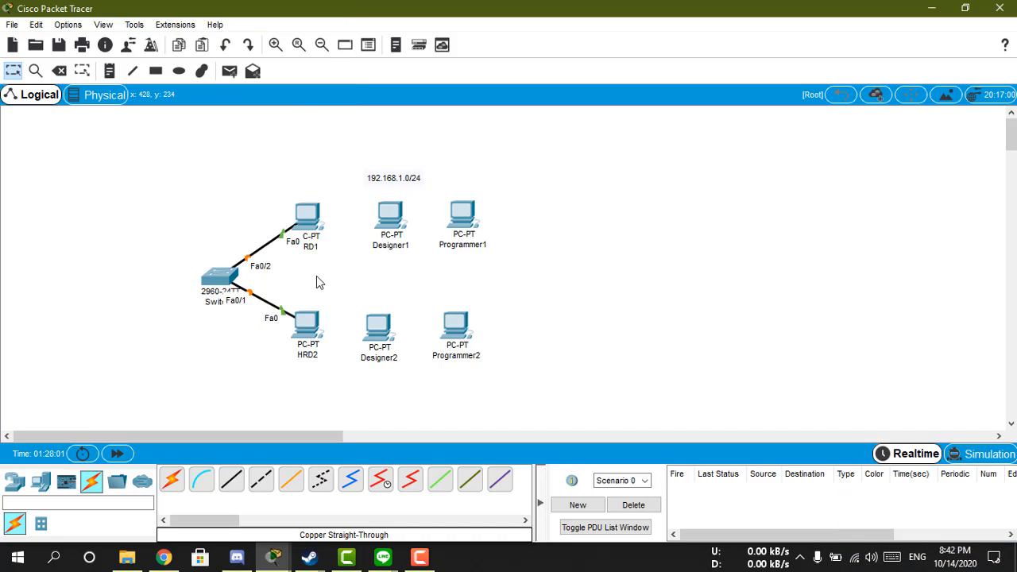
# Run a copper straight-through cable from Designer1's FastEthernet0 port to FastEthernet0/3 on Switch2
pyautogui.click(236, 482)
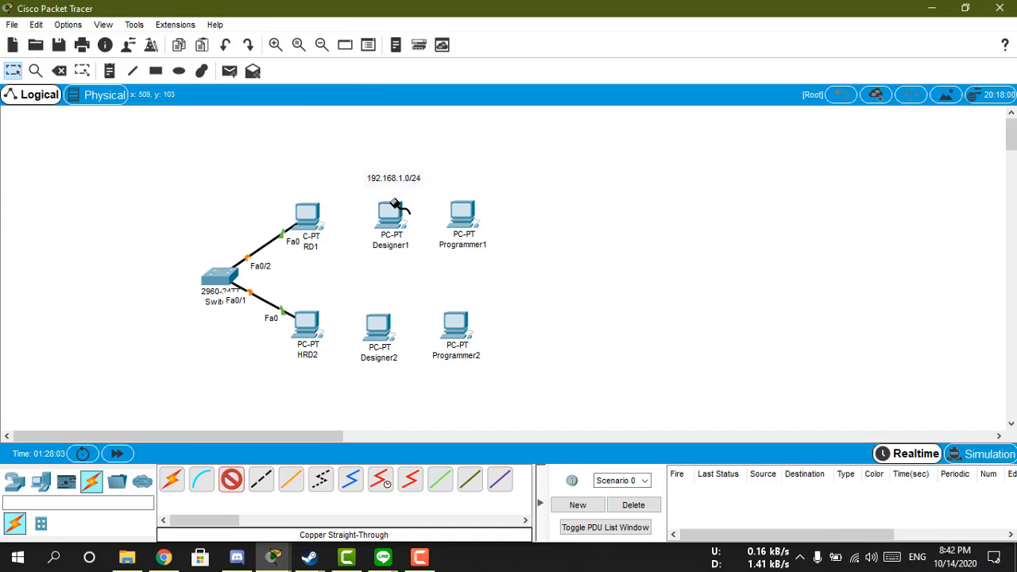
pyautogui.click(401, 209)
pyautogui.click(436, 261)
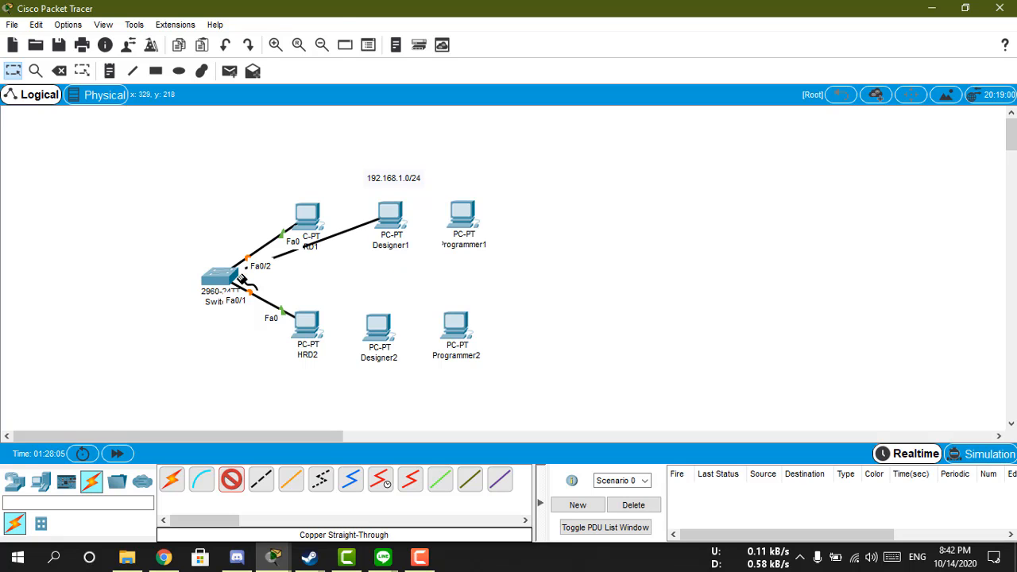
pyautogui.click(224, 275)
pyautogui.click(301, 28)
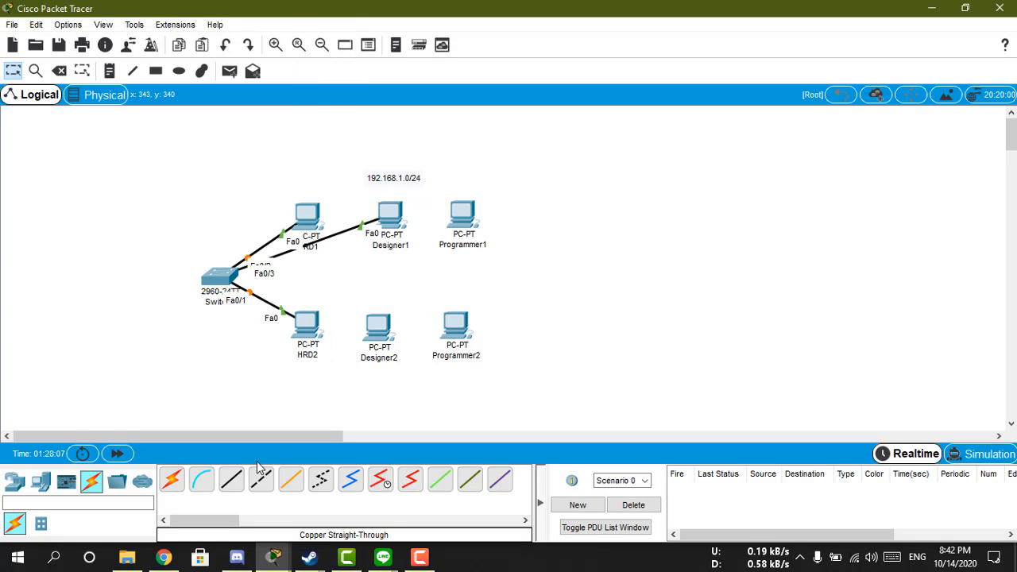
# Run a copper straight-through cable from Designer2's FastEthernet0 port to FastEthernet0/4 on Switch2
pyautogui.click(378, 318)
pyautogui.click(419, 370)
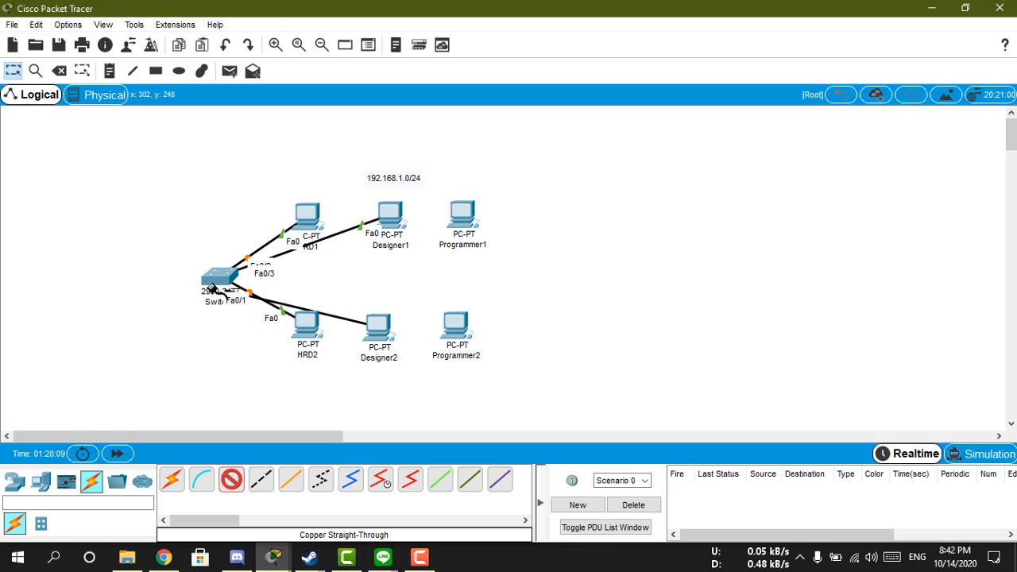
pyautogui.click(220, 274)
pyautogui.click(297, 27)
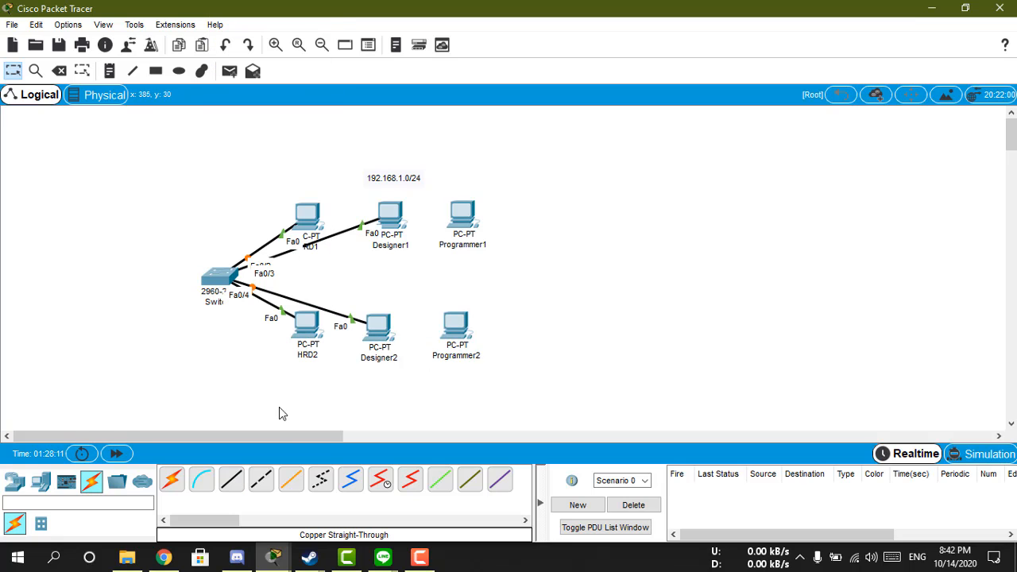
pyautogui.click(458, 224)
pyautogui.click(482, 256)
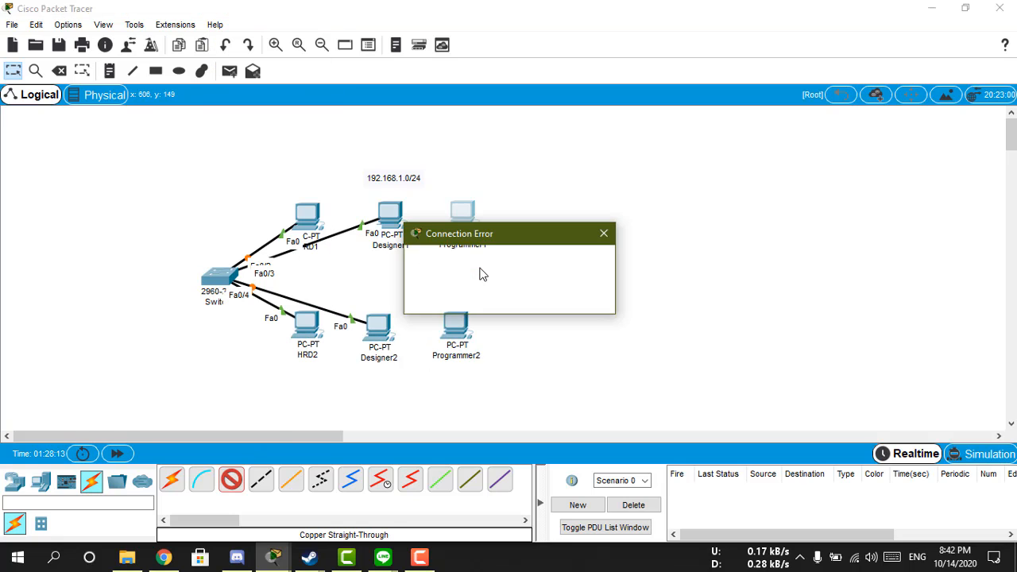
pyautogui.click(581, 295)
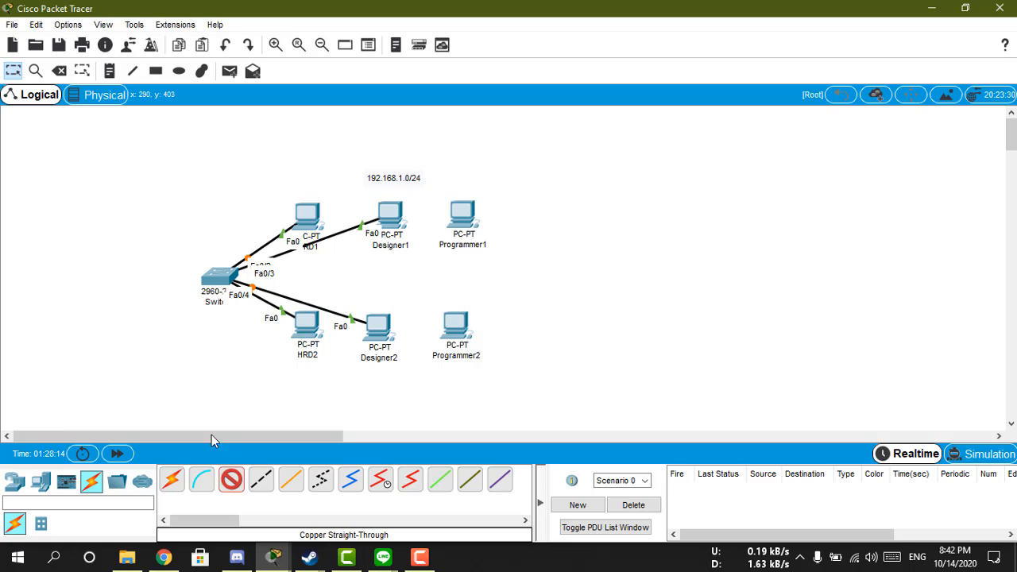
# Connect Programmer1's FastEthernet0 port to FastEthernet0/5 on Switch2 with a copper straight-through cable
pyautogui.click(466, 214)
pyautogui.click(481, 271)
pyautogui.click(218, 276)
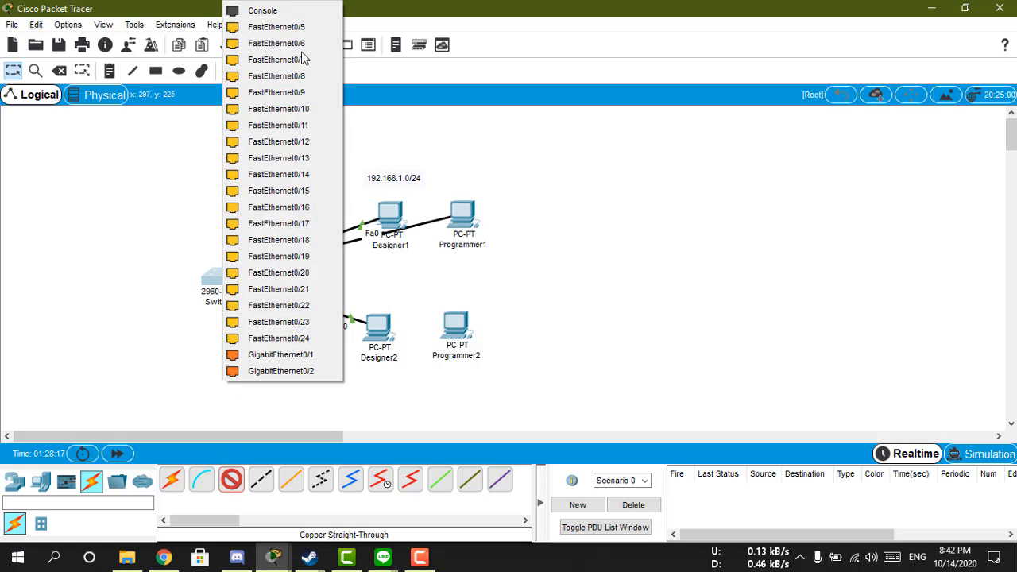
pyautogui.click(287, 30)
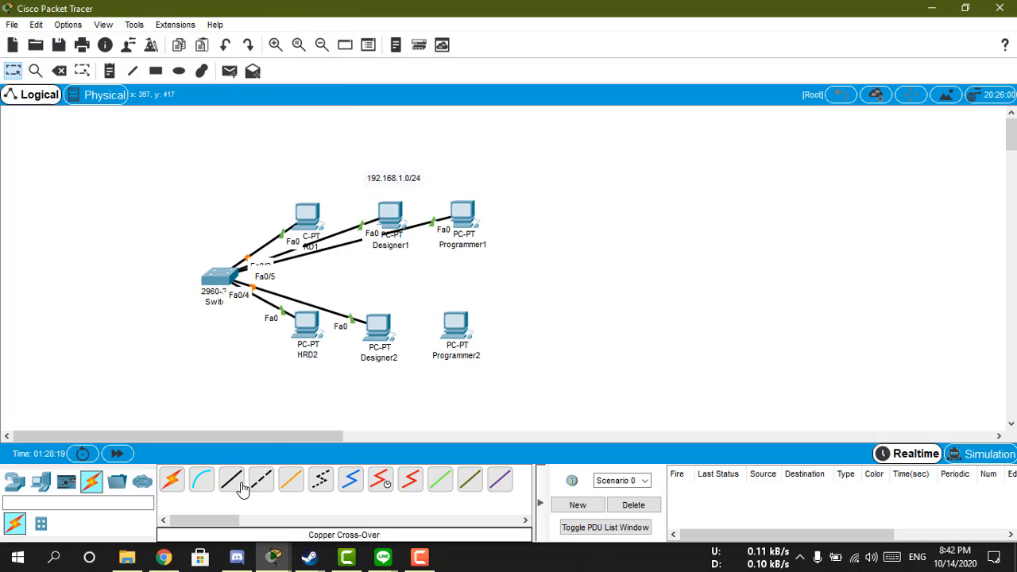
# Connect Programmer2's FastEthernet0 port to FastEthernet0/6 on Switch2 with a copper straight-through cable
pyautogui.click(467, 333)
pyautogui.click(513, 387)
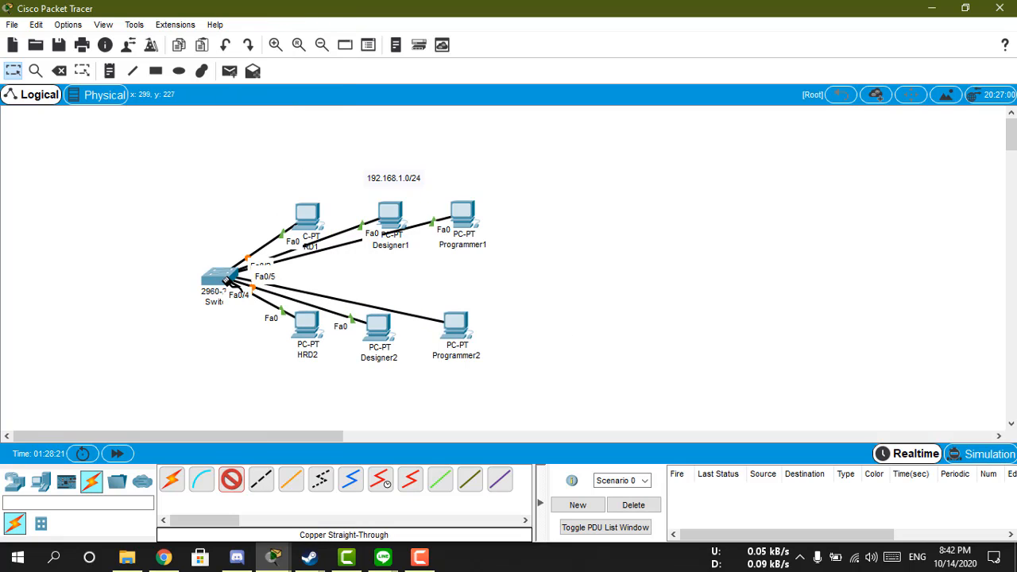
pyautogui.click(217, 277)
pyautogui.click(277, 30)
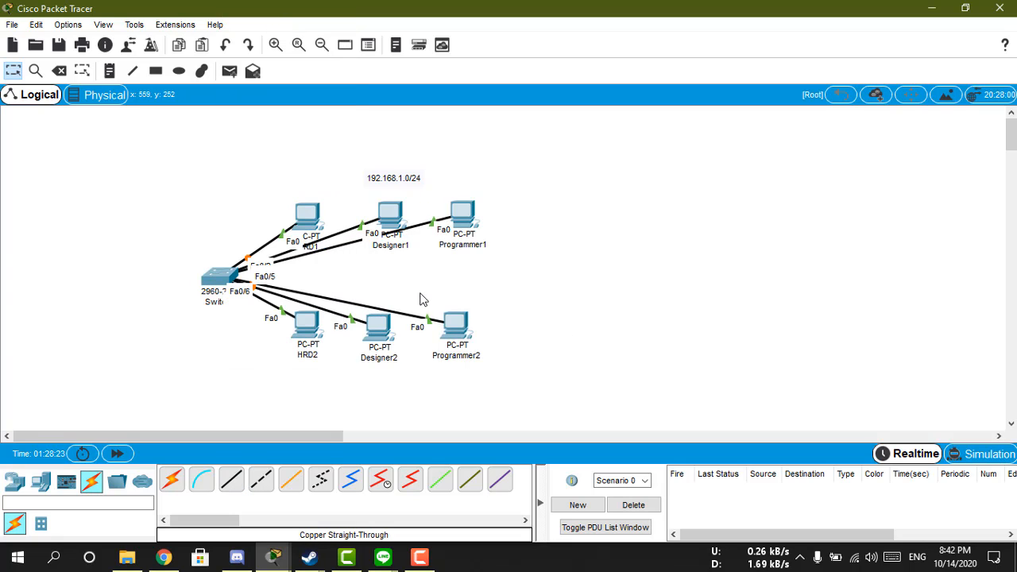
# Move Switch2 slightly farther from the PCs and shift the 192.168.1.0/24 label a little up and toward the switch
pyautogui.moveTo(212, 278)
pyautogui.mouseDown()
pyautogui.moveTo(197, 276)
pyautogui.moveTo(208, 280)
pyautogui.mouseUp()
pyautogui.click(177, 214)
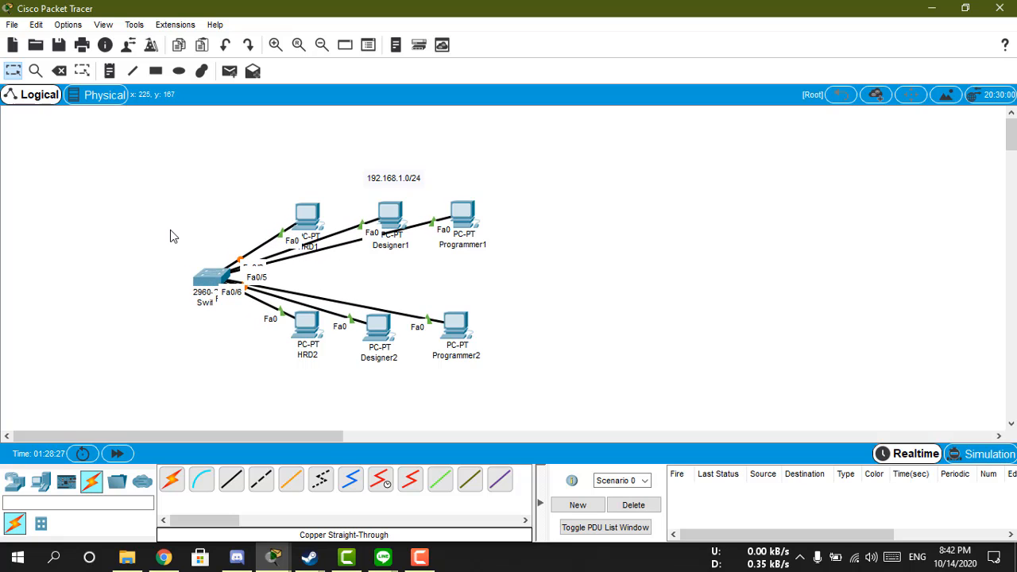
pyautogui.moveTo(404, 184); pyautogui.dragTo(385, 179)
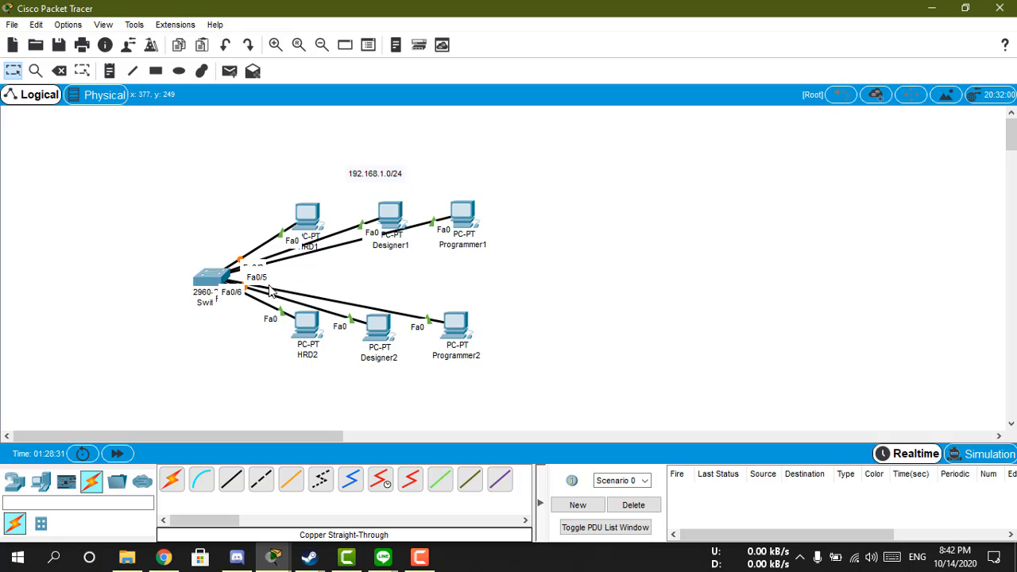
# Look at Switch2's physical device view and check the IP configuration of HRD2
pyautogui.click(213, 277)
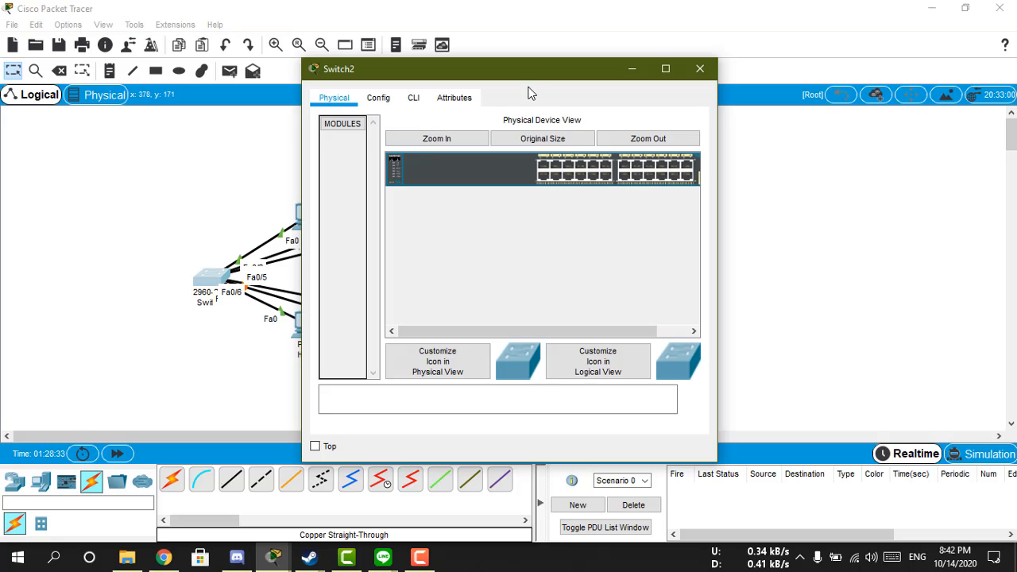
pyautogui.moveTo(523, 74); pyautogui.dragTo(744, 75)
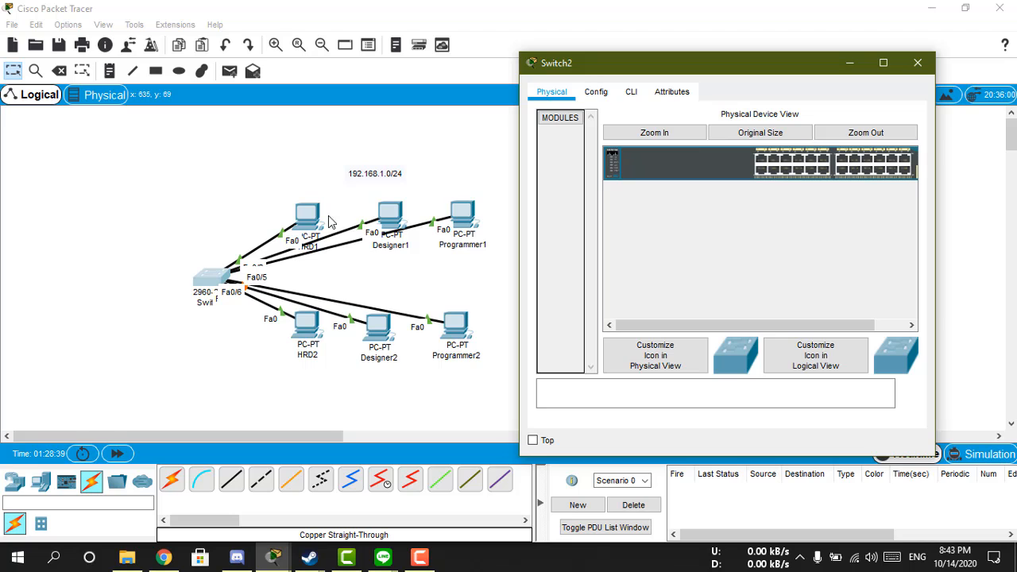
pyautogui.click(305, 322)
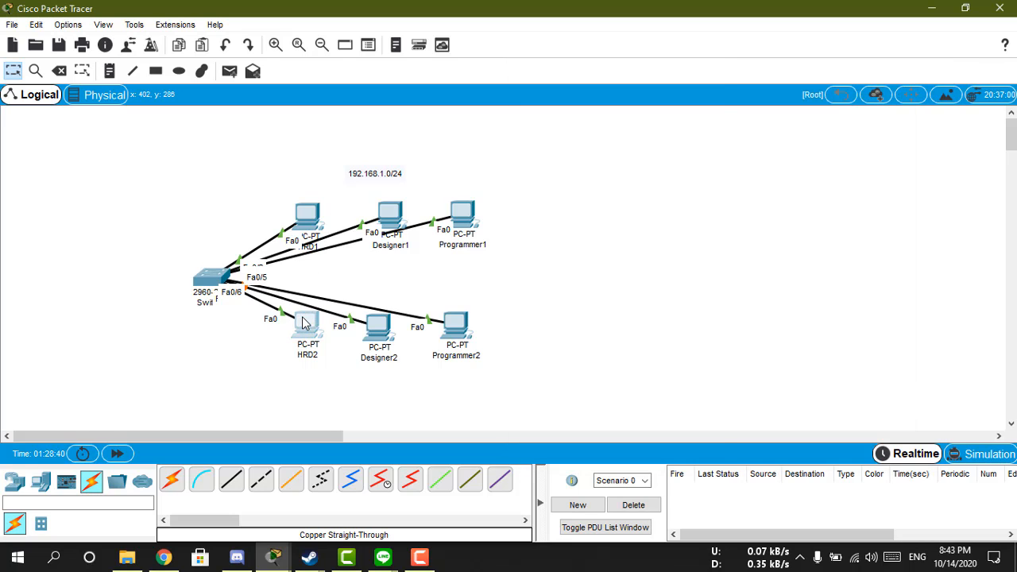
pyautogui.click(368, 153)
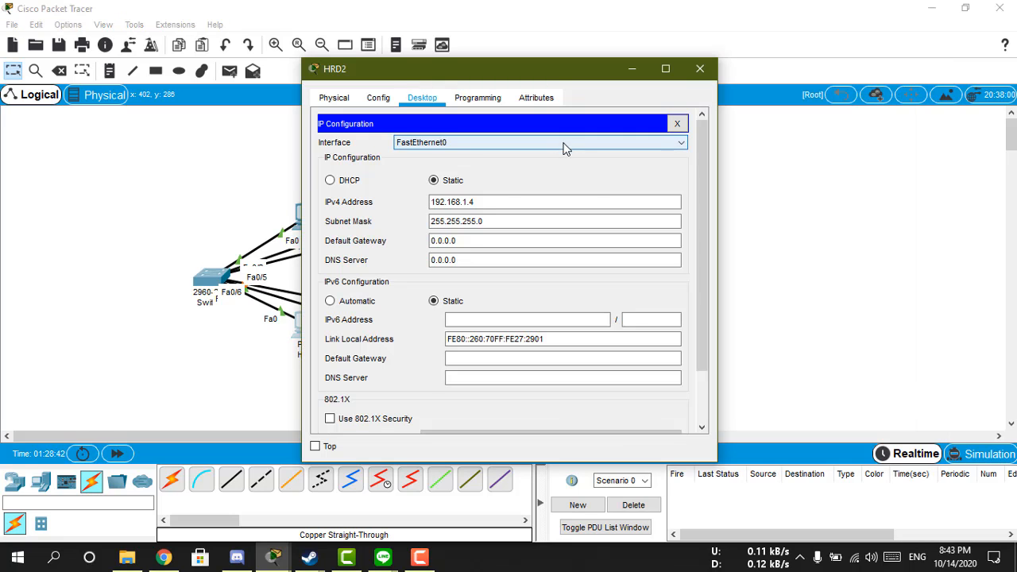
pyautogui.click(699, 69)
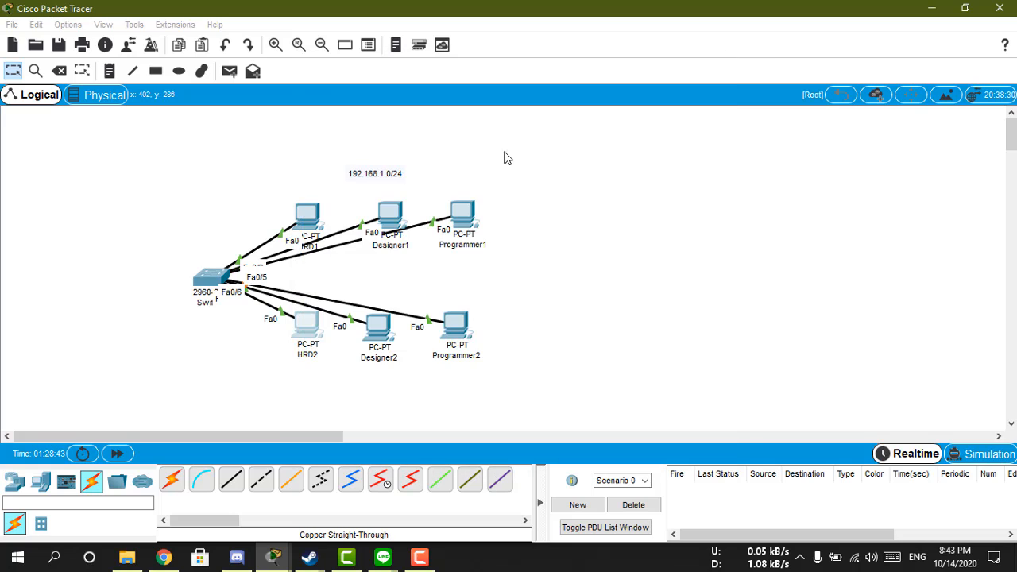
# Look over the desktop applications of HRD1 and Designer1
pyautogui.click(307, 214)
pyautogui.click(681, 69)
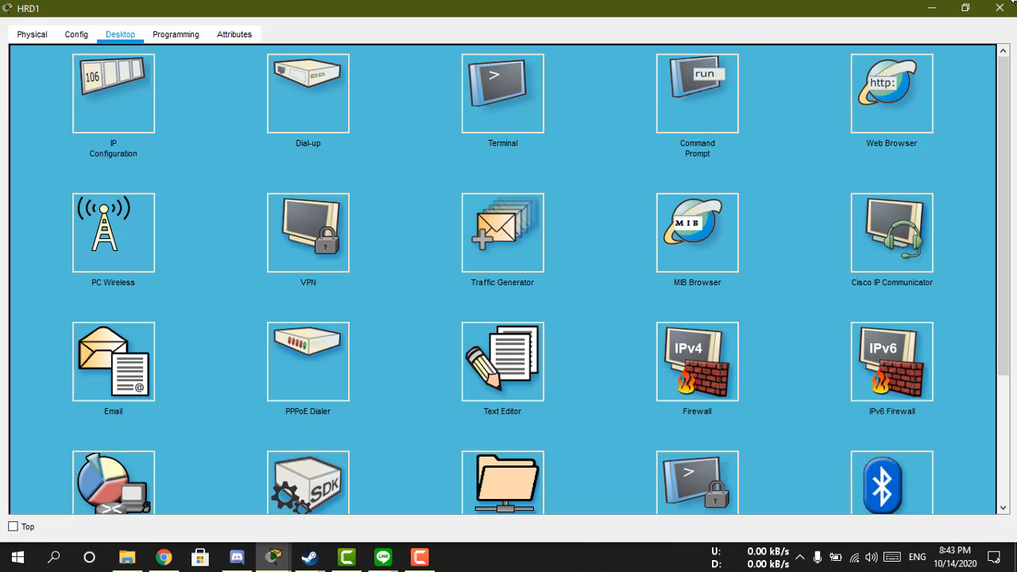
pyautogui.click(999, 8)
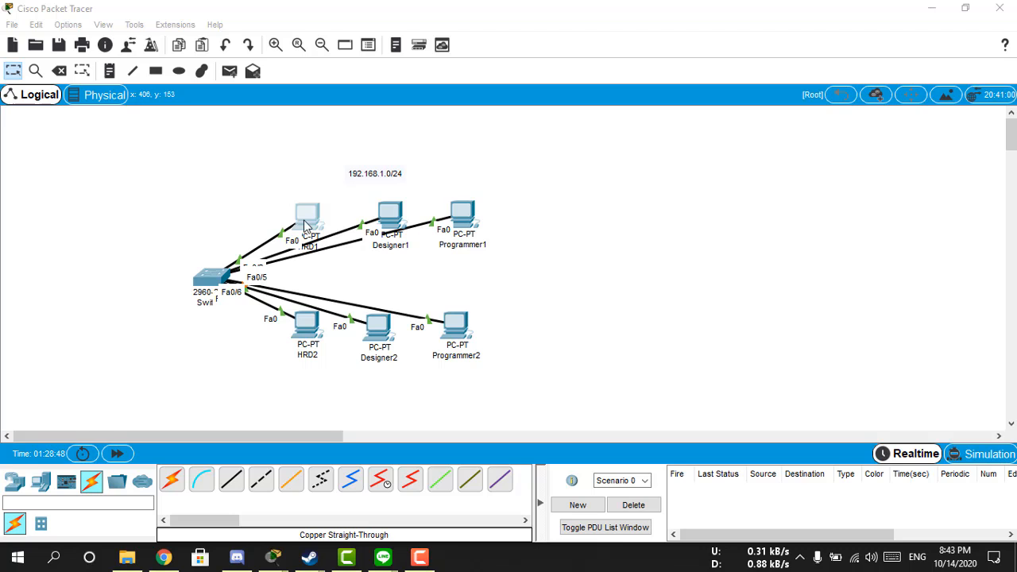
pyautogui.click(391, 216)
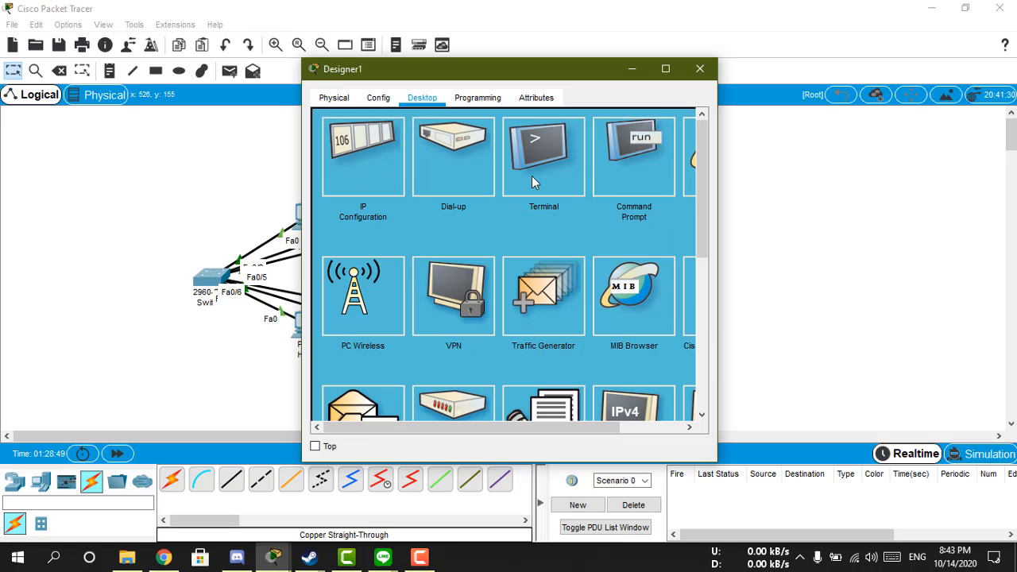
pyautogui.click(699, 70)
pyautogui.moveTo(439, 194); pyautogui.dragTo(528, 257)
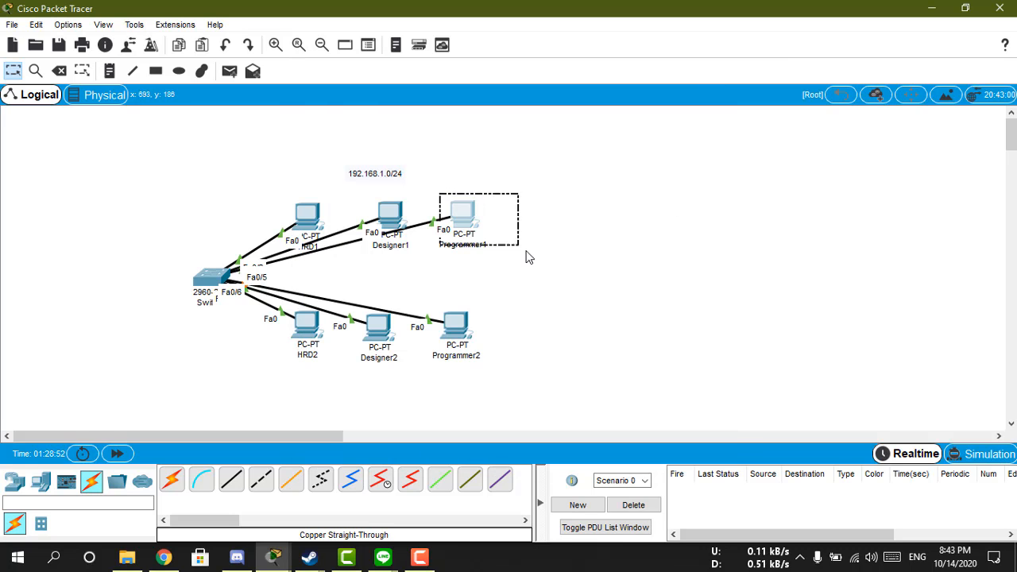
pyautogui.click(531, 260)
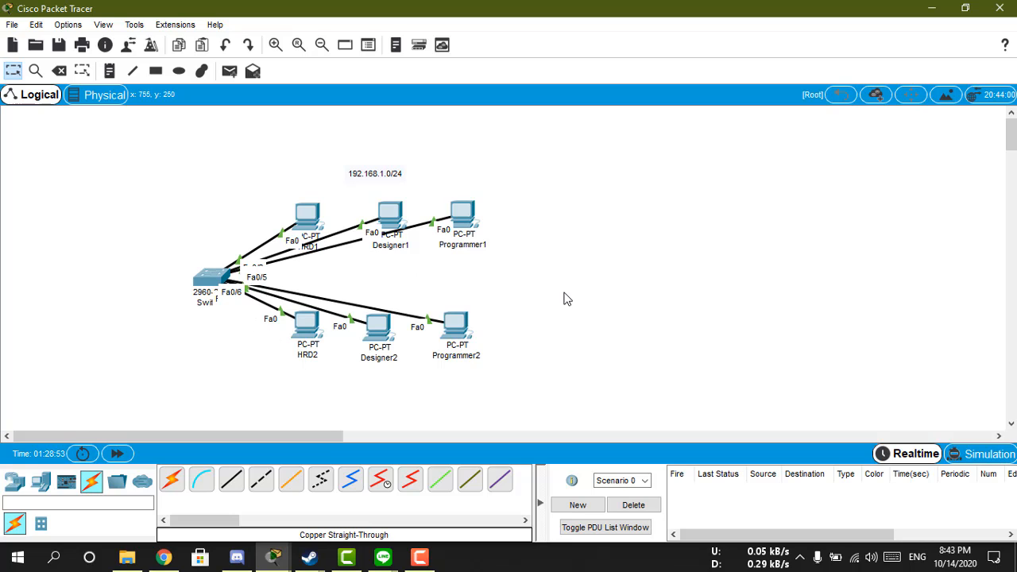
pyautogui.click(213, 278)
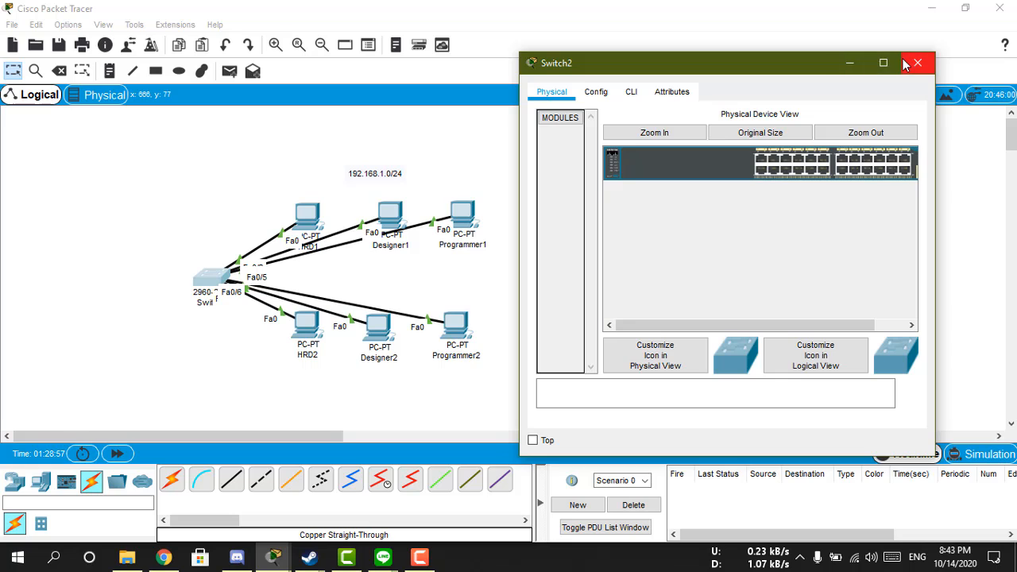
pyautogui.moveTo(807, 64); pyautogui.dragTo(744, 44)
pyautogui.click(273, 137)
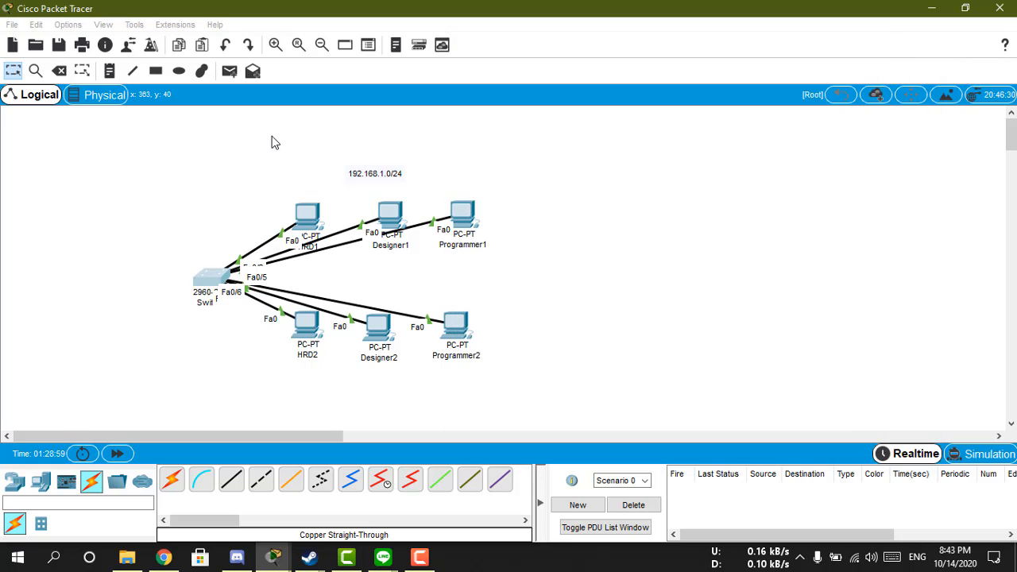
# Send a simple PDU from Designer1 to HRD2 to test connectivity between the two PCs
pyautogui.click(228, 77)
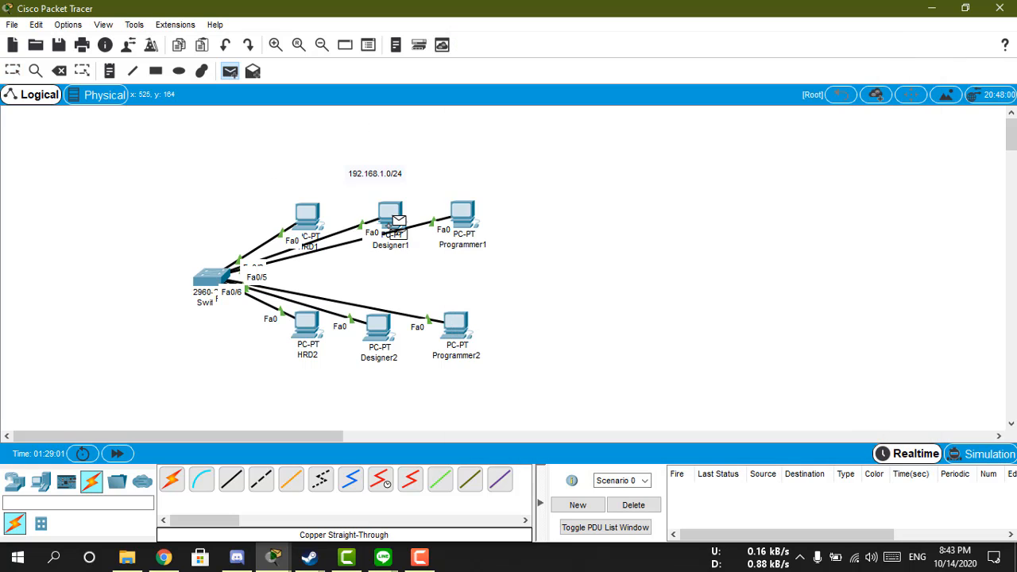
pyautogui.click(392, 215)
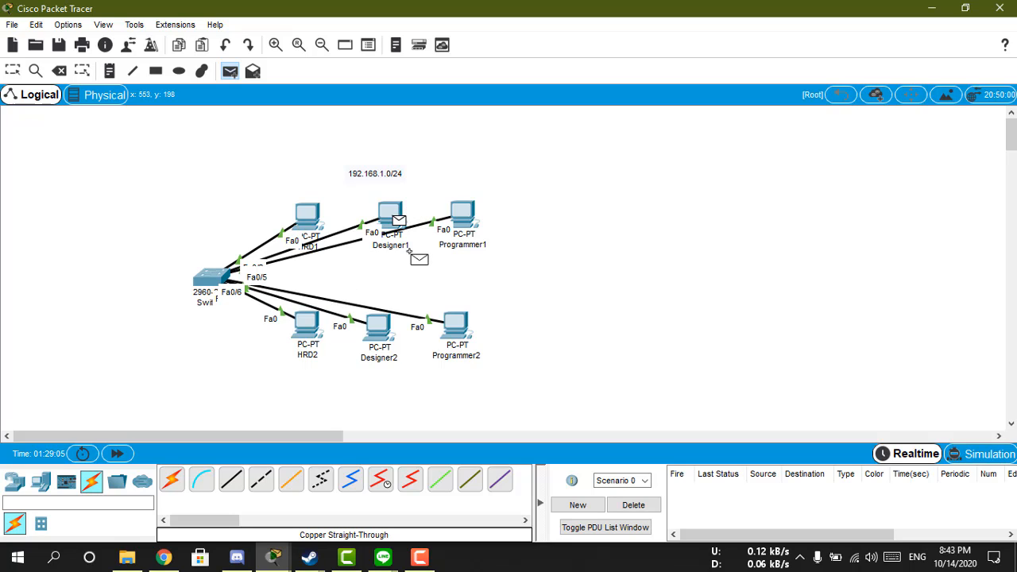
pyautogui.click(314, 325)
# Delete the current PDU scenario to clear the Designer1-to-HRD2 connectivity test from the list
pyautogui.click(695, 498)
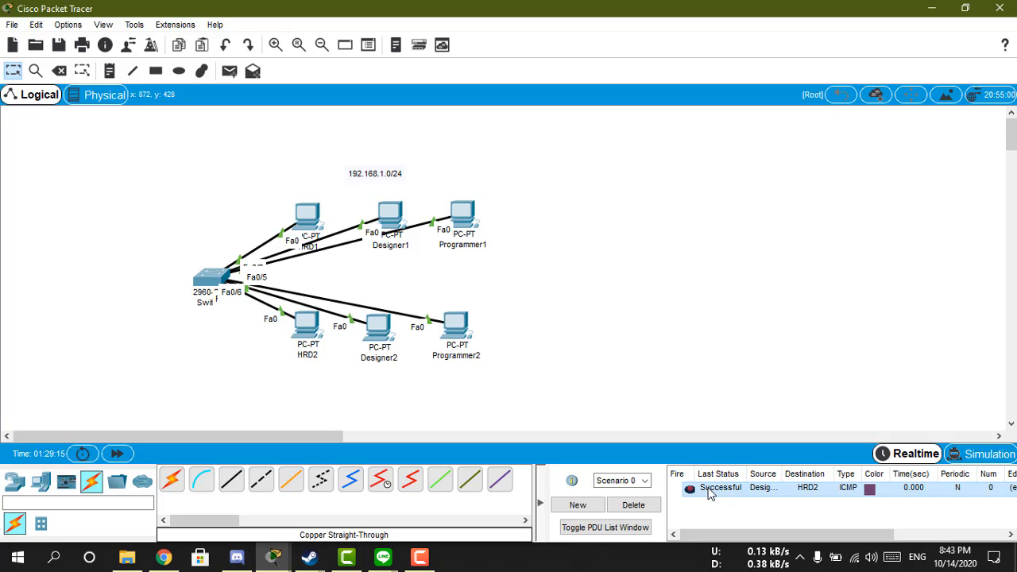
pyautogui.press('Delete')
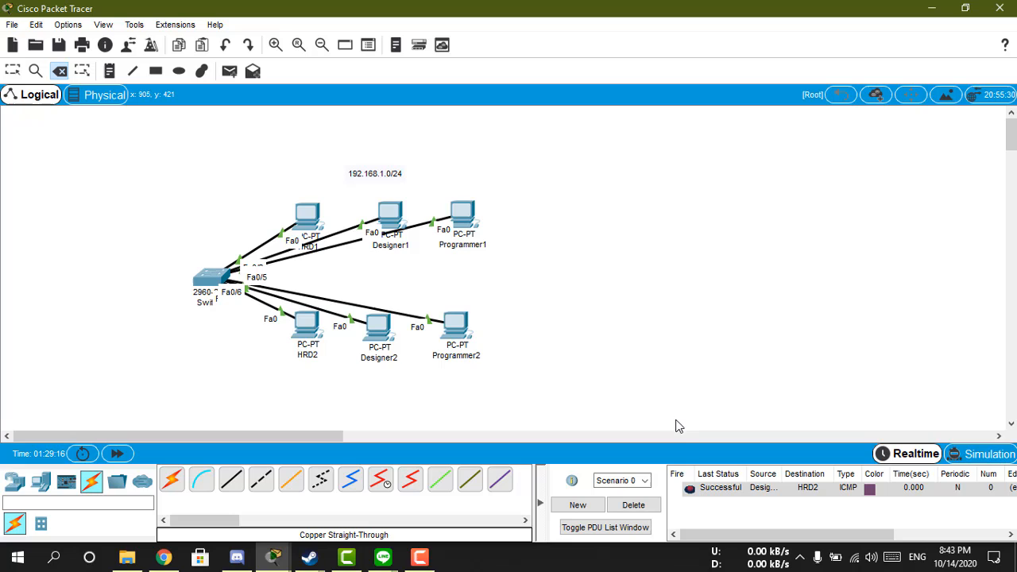
pyautogui.click(623, 509)
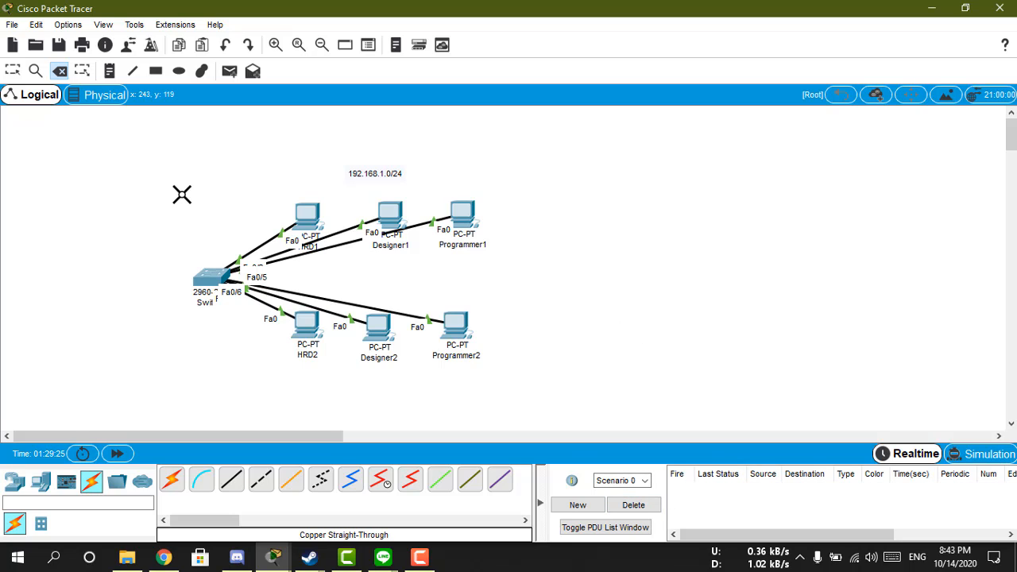
pyautogui.press('Escape')
# Open Switch2's command line and enter global configuration mode from the terminal
pyautogui.click(209, 277)
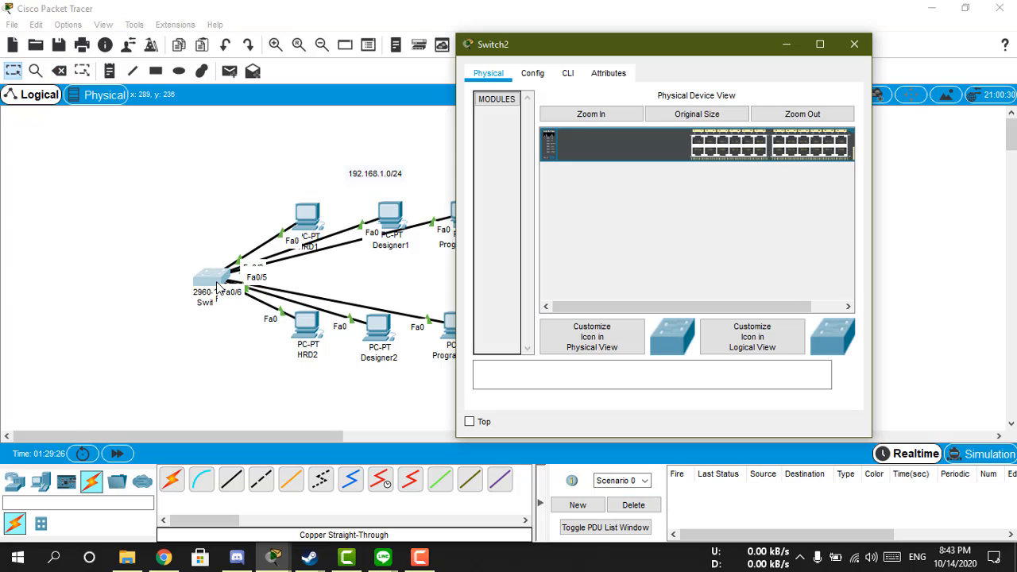
pyautogui.click(577, 77)
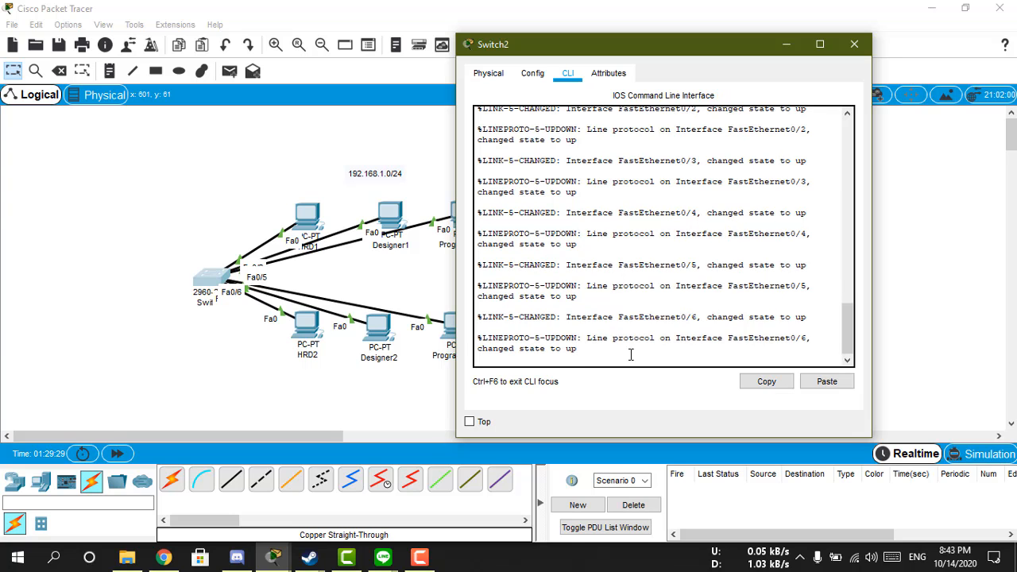
pyautogui.press('Return')
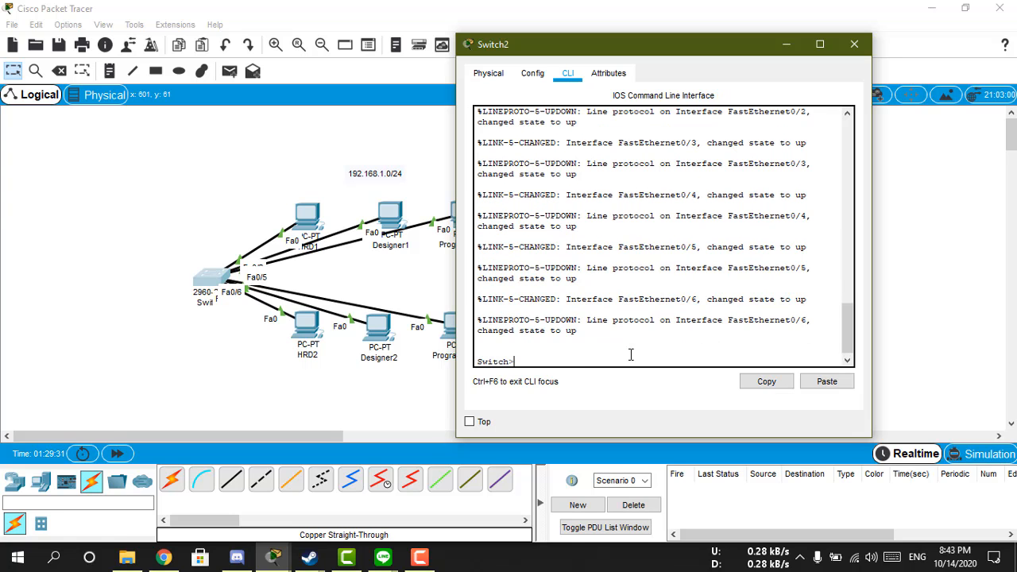
pyautogui.write('en')
pyautogui.press('Return')
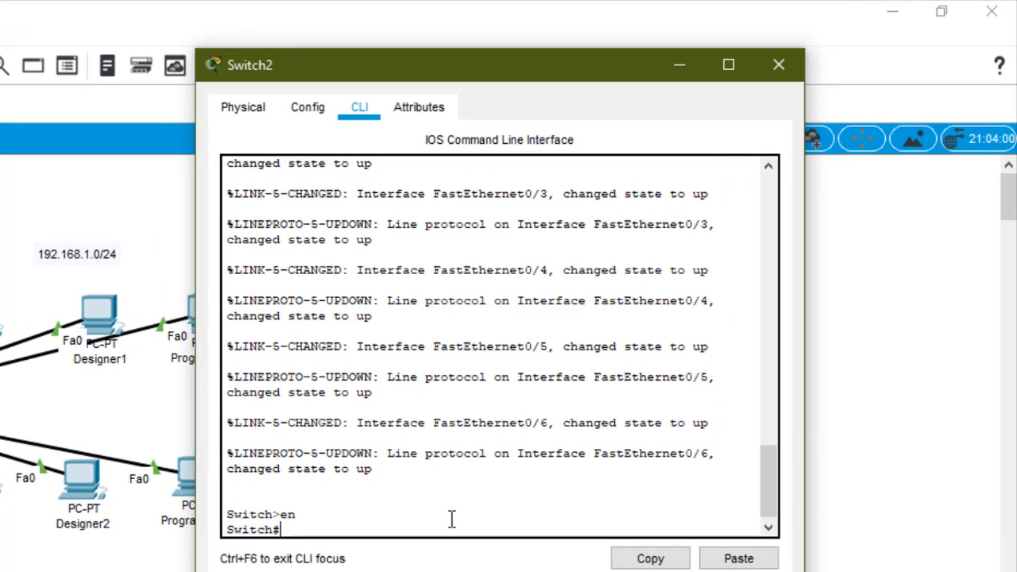
pyautogui.write('conf')
pyautogui.press('Return')
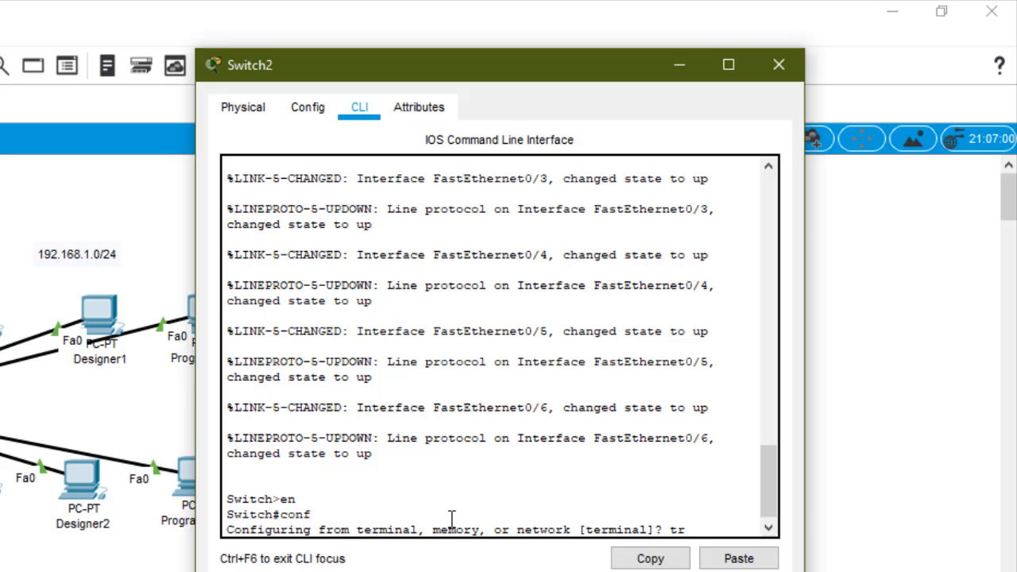
pyautogui.write('term')
pyautogui.press('Return')
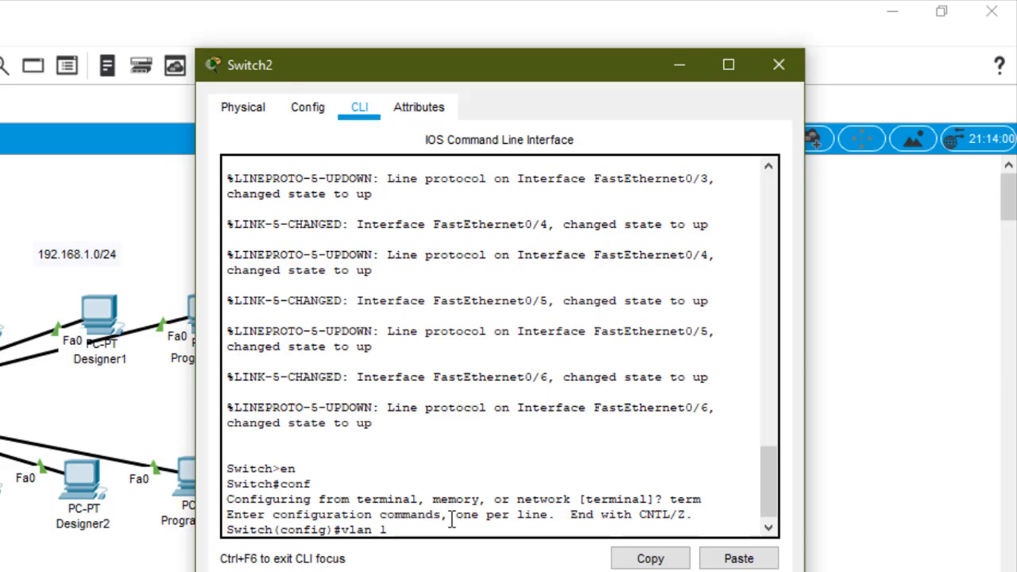
# Create VLAN 10 on Switch2 and name it HRD
pyautogui.press('Return')
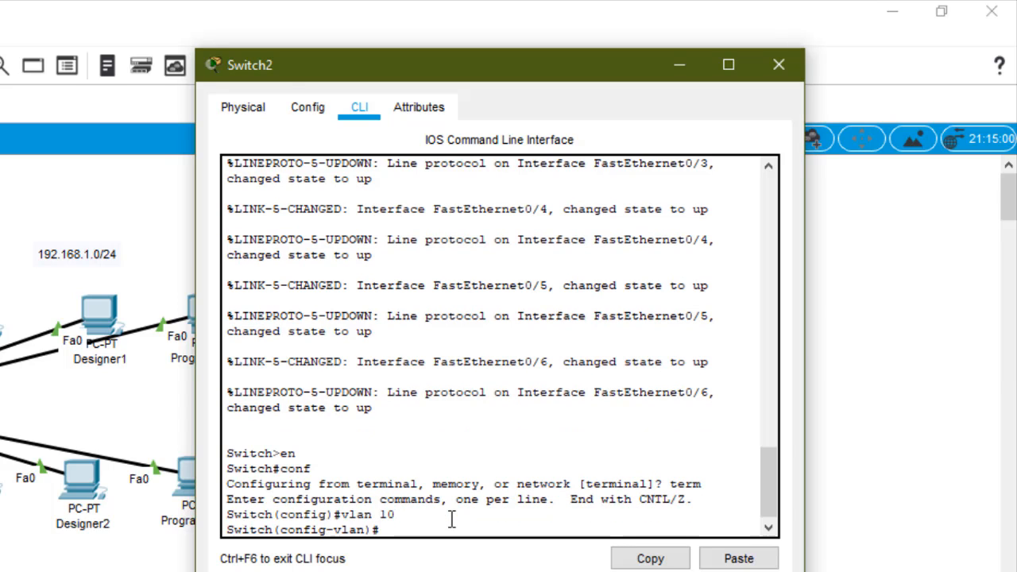
pyautogui.write('name HRD')
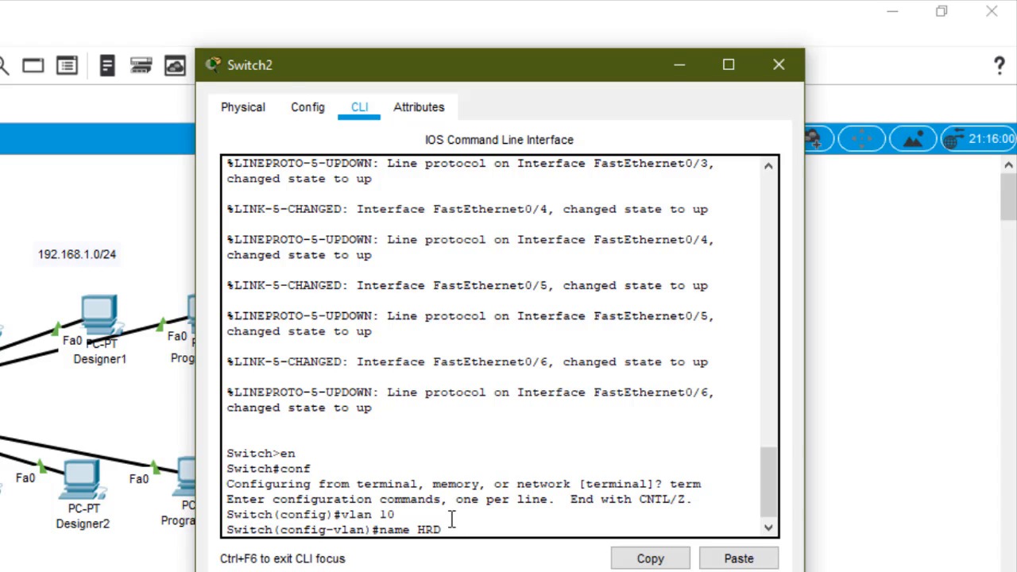
pyautogui.press('Return')
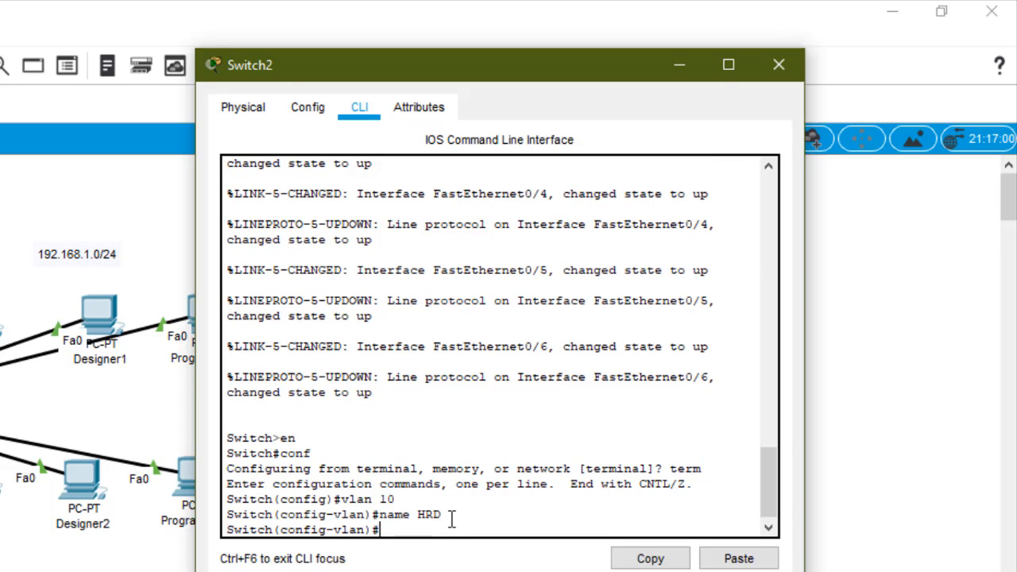
# Create VLAN 20 on Switch2 and name it Designer
pyautogui.write('vlan 20')
pyautogui.press('Return')
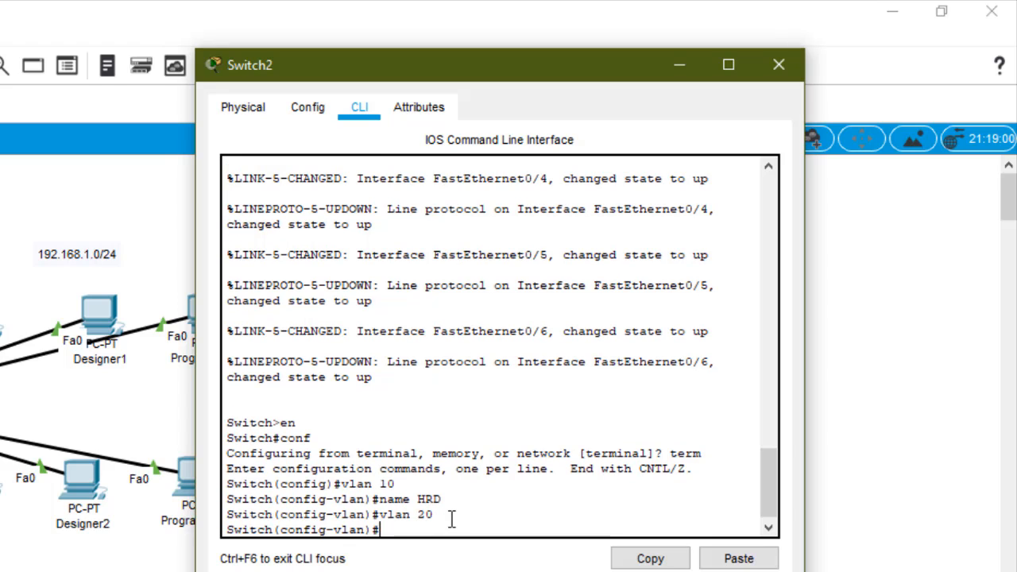
pyautogui.write('name ')
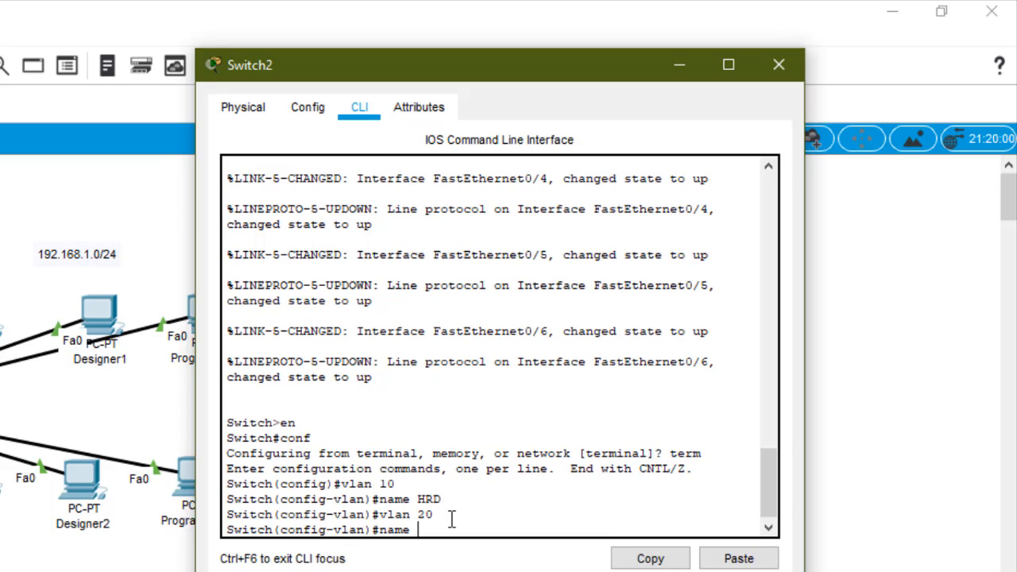
pyautogui.write('Designer')
pyautogui.press('Return')
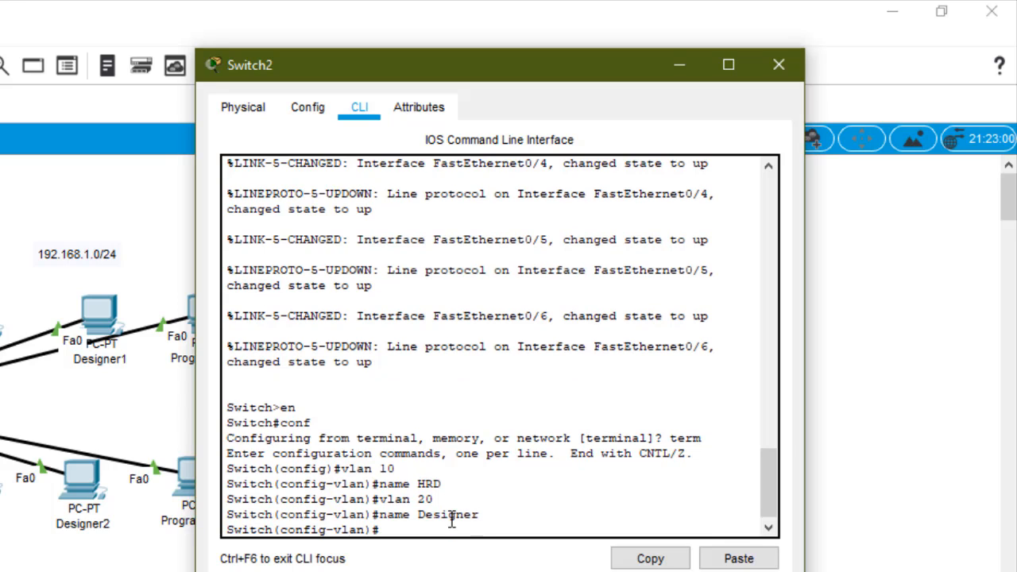
# Create VLAN 30 on Switch2 and name it Programmer
pyautogui.write('vlan 30')
pyautogui.press('Return')
pyautogui.write('name')
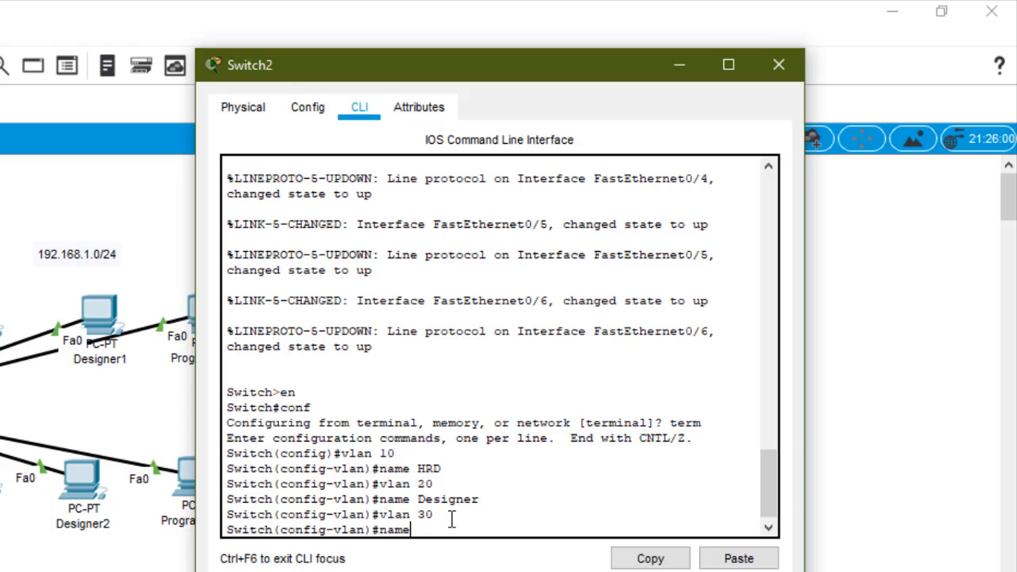
pyautogui.write(' Programmer')
pyautogui.press('Return')
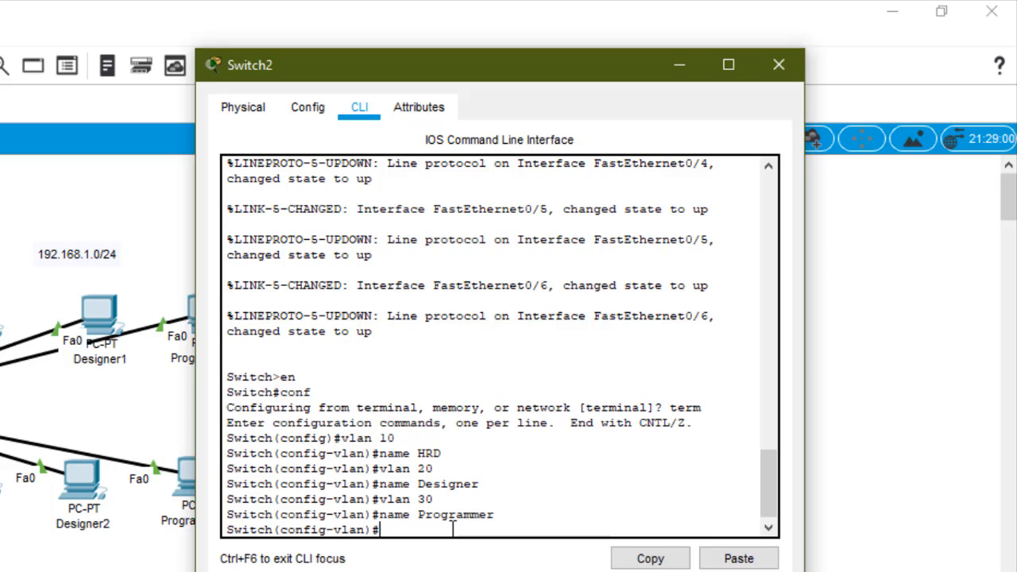
pyautogui.write('name progra')
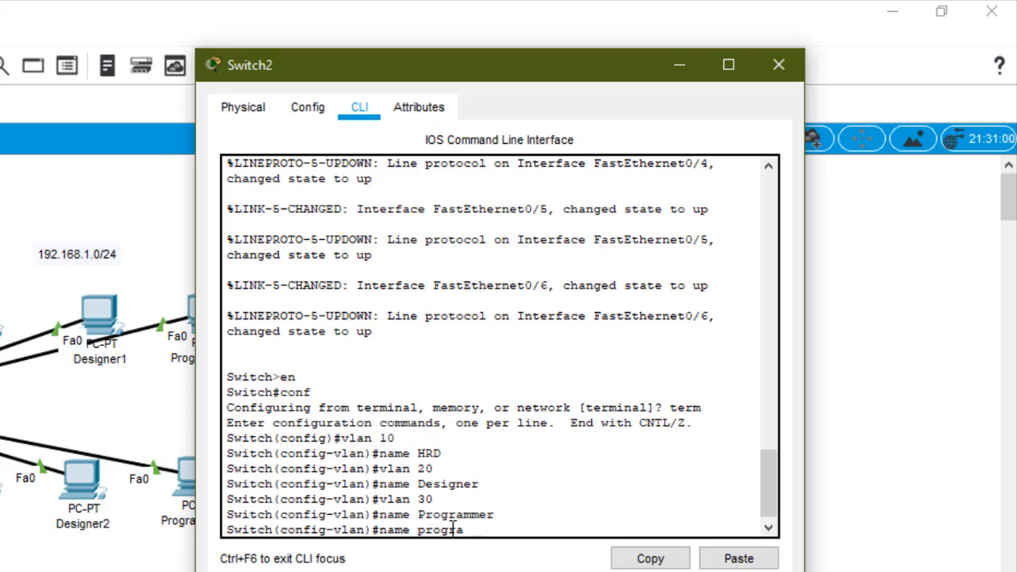
pyautogui.press('BackSpace')
pyautogui.press('BackSpace')
pyautogui.press('BackSpace')
pyautogui.press('BackSpace')
pyautogui.press('BackSpace')
pyautogui.press('BackSpace')
pyautogui.press('BackSpace')
pyautogui.press('BackSpace')
pyautogui.press('BackSpace')
pyautogui.press('BackSpace')
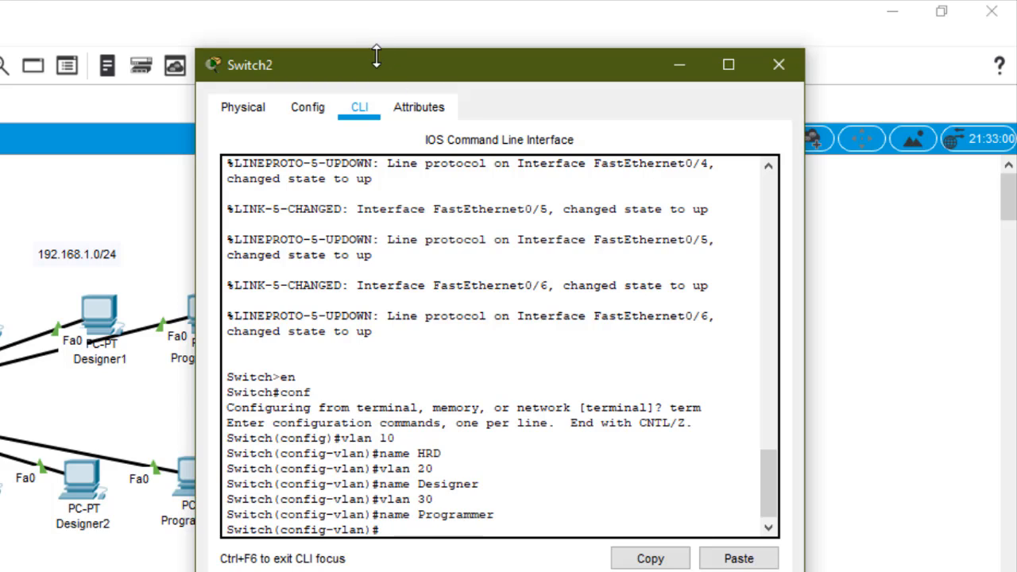
# Move the Switch2 window clear of the Programmer PCs and enter configuration for interface range fa0/1-2
pyautogui.moveTo(377, 57); pyautogui.dragTo(454, 62)
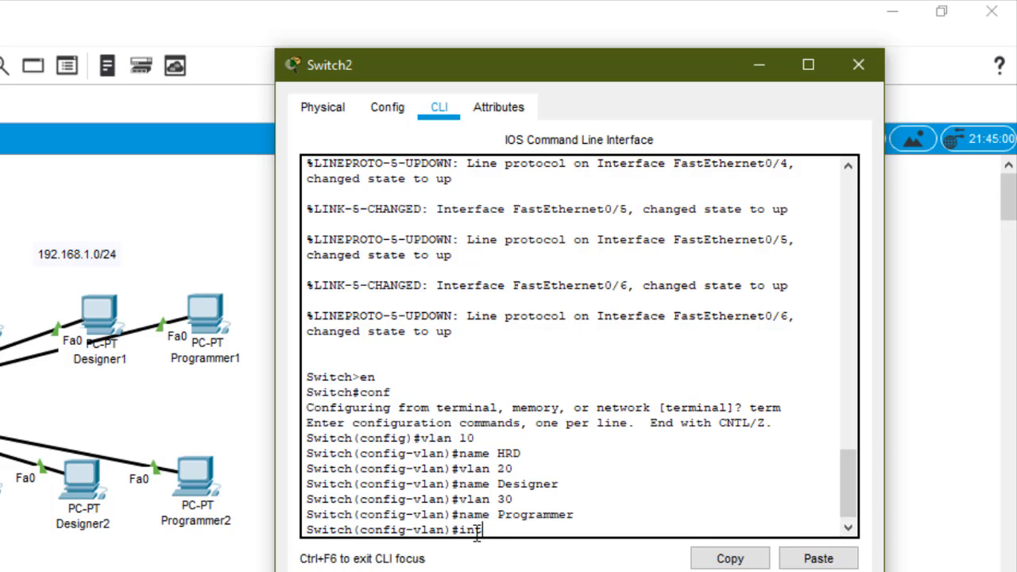
pyautogui.write('ge')
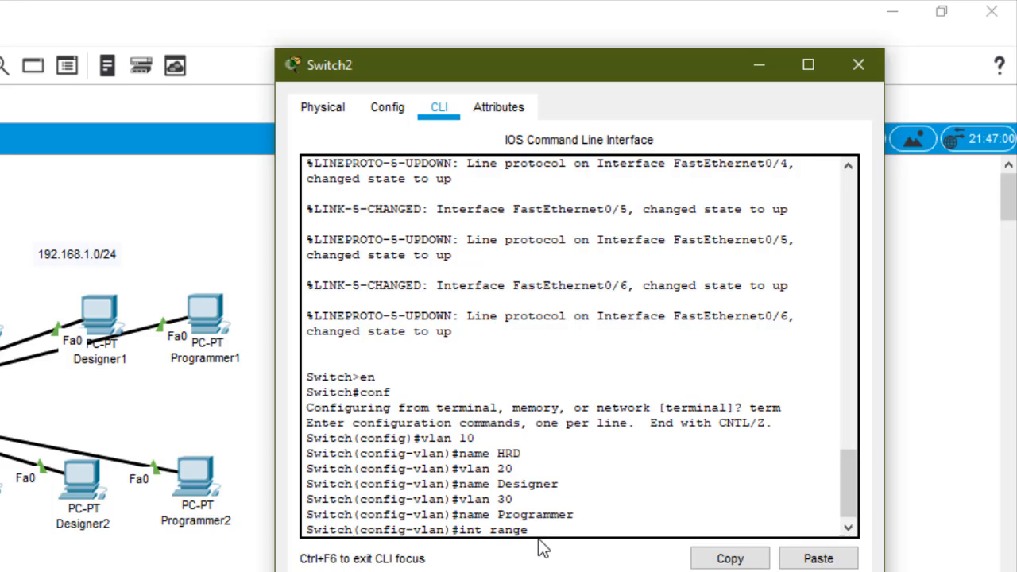
pyautogui.write(' fa0/1-')
pyautogui.press('Left')
pyautogui.press('Left')
pyautogui.press('Left')
pyautogui.press('Left')
pyautogui.press('Left')
pyautogui.press('Left')
pyautogui.press('Left')
pyautogui.press('Left')
pyautogui.press('Left')
pyautogui.press('Left')
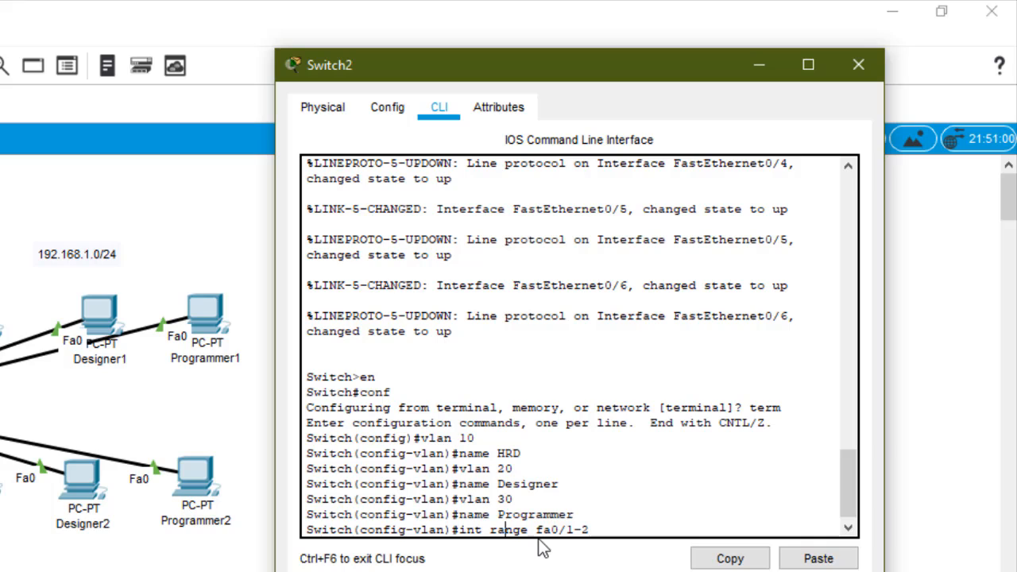
pyautogui.press('Right')
pyautogui.press('Right')
pyautogui.press('Right')
pyautogui.press('Right')
pyautogui.press('Right')
pyautogui.press('Right')
pyautogui.press('Right')
pyautogui.press('Right')
pyautogui.press('Left')
pyautogui.press('Left')
pyautogui.press('Right')
pyautogui.press('Right')
pyautogui.press('Right')
pyautogui.press('Return')
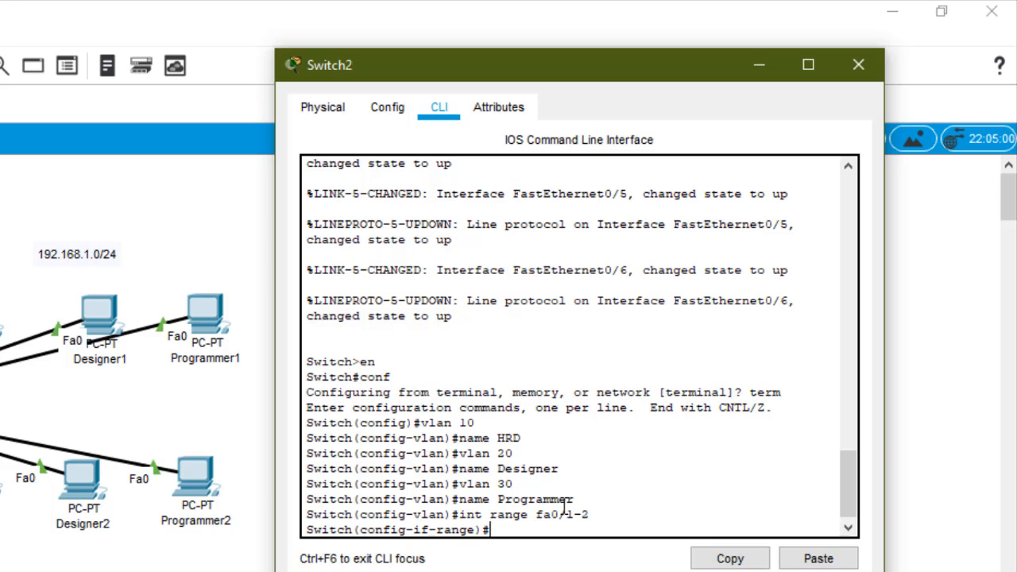
# Set the fa0/1-2 ports to access mode and assign them to VLAN 10
pyautogui.write('switch mode access')
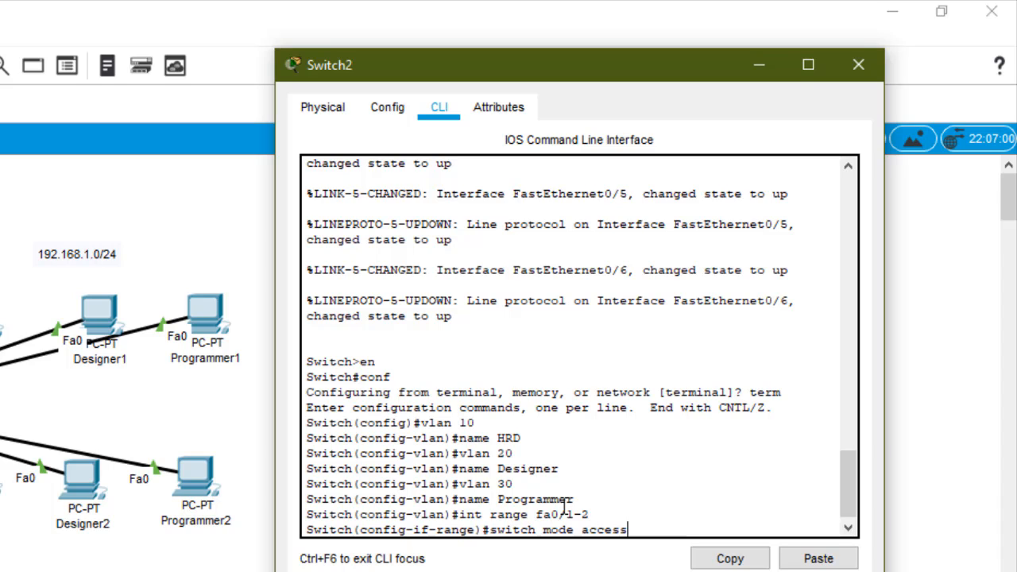
pyautogui.press('Return')
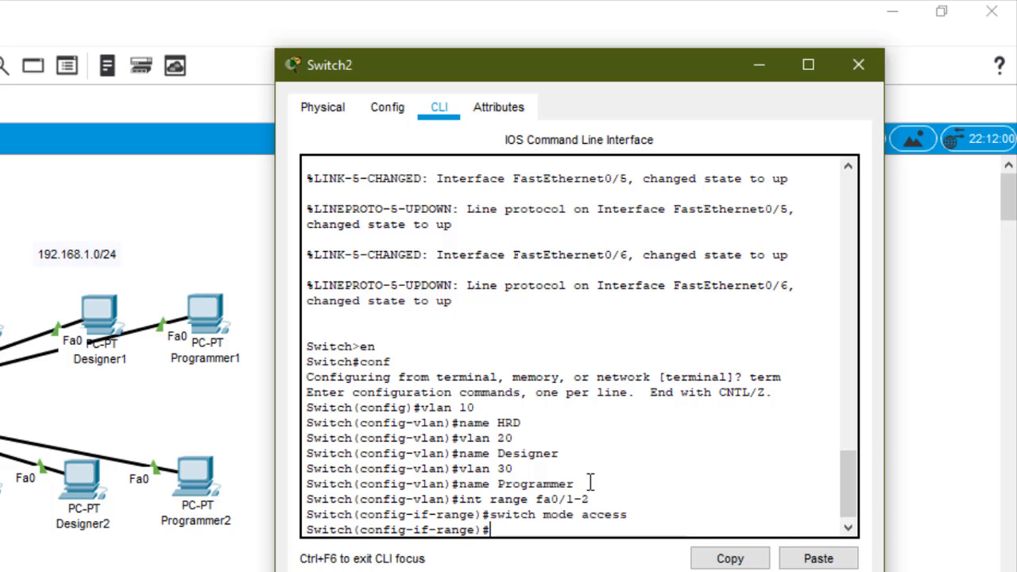
pyautogui.write('itch access v')
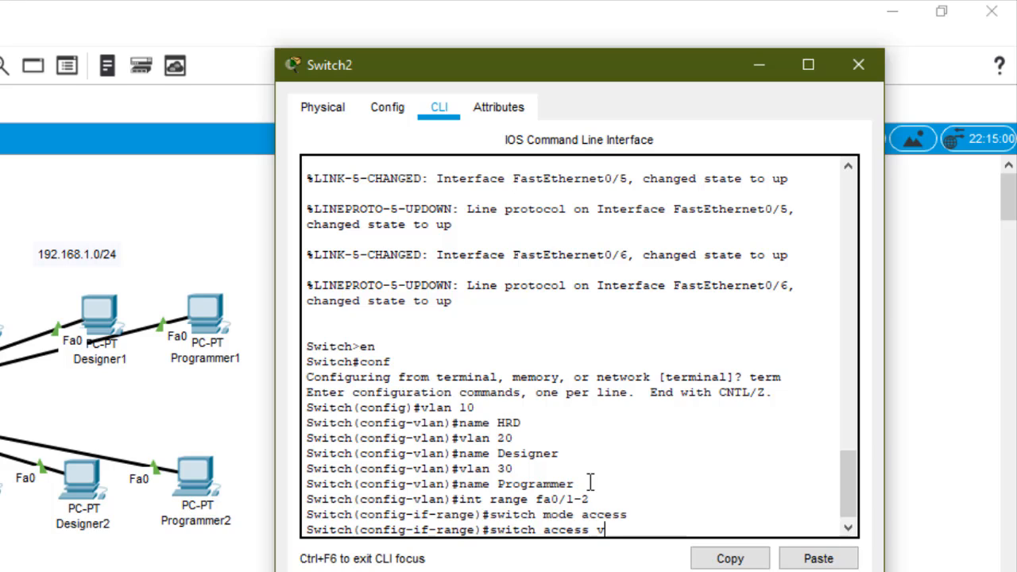
pyautogui.write('lan 10')
pyautogui.press('Return')
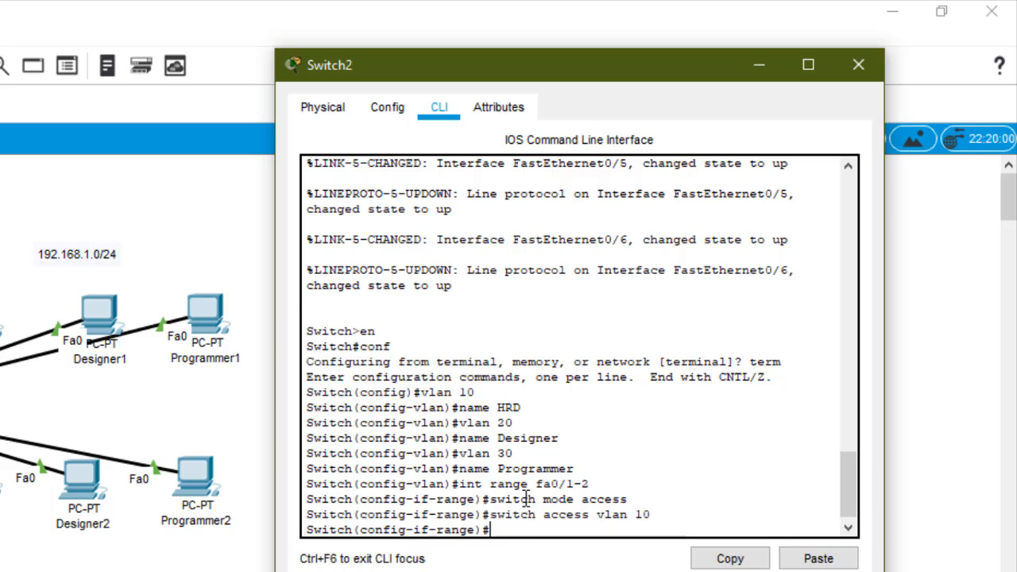
# Enable the fa0/1-2 ports with the no sh command
pyautogui.write('no sgh')
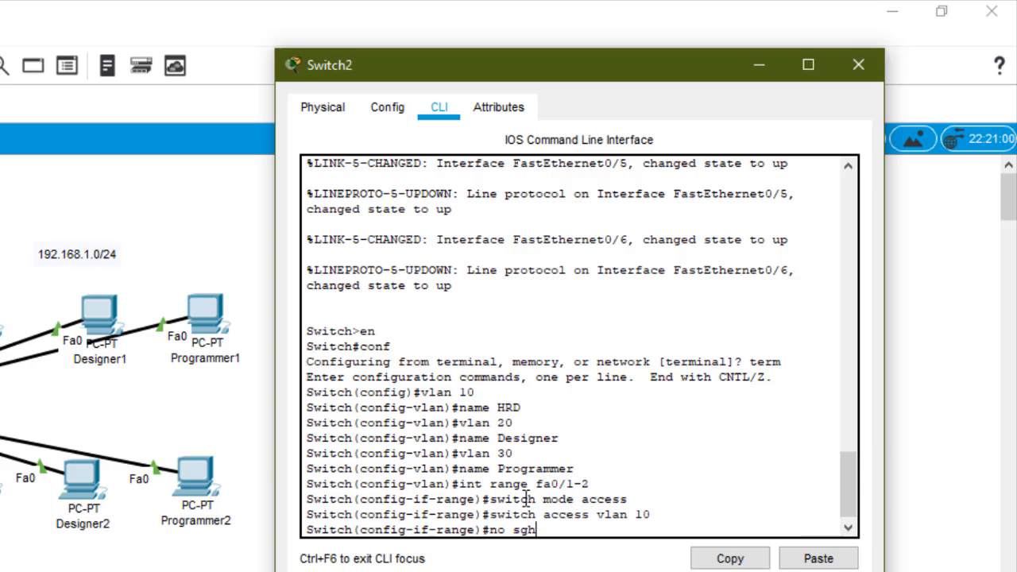
pyautogui.press('BackSpace')
pyautogui.press('BackSpace')
pyautogui.write('h')
pyautogui.press('Return')
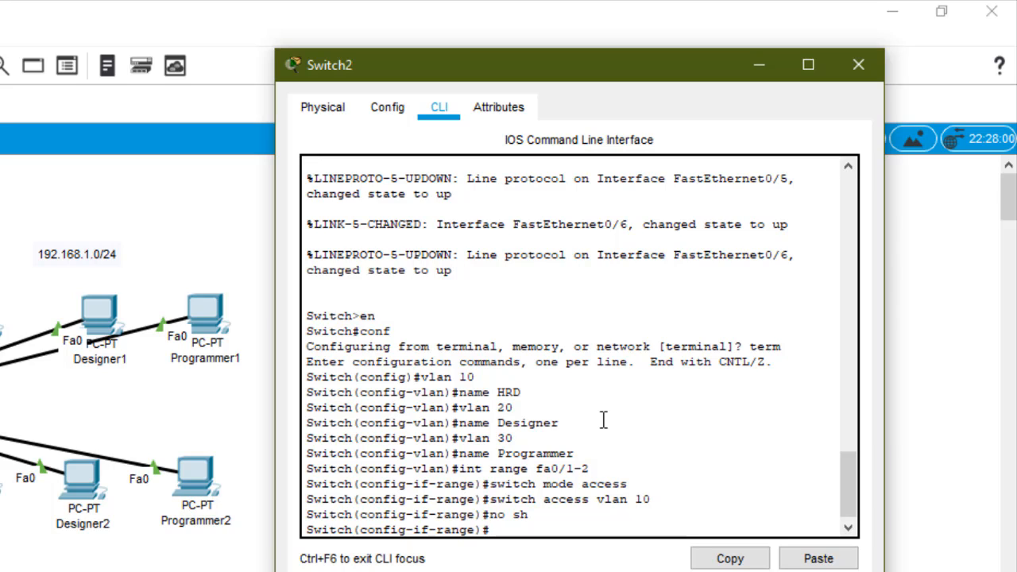
# Enter configuration for interface range fa0/3-4 and set those ports to access mode
pyautogui.write('int range ')
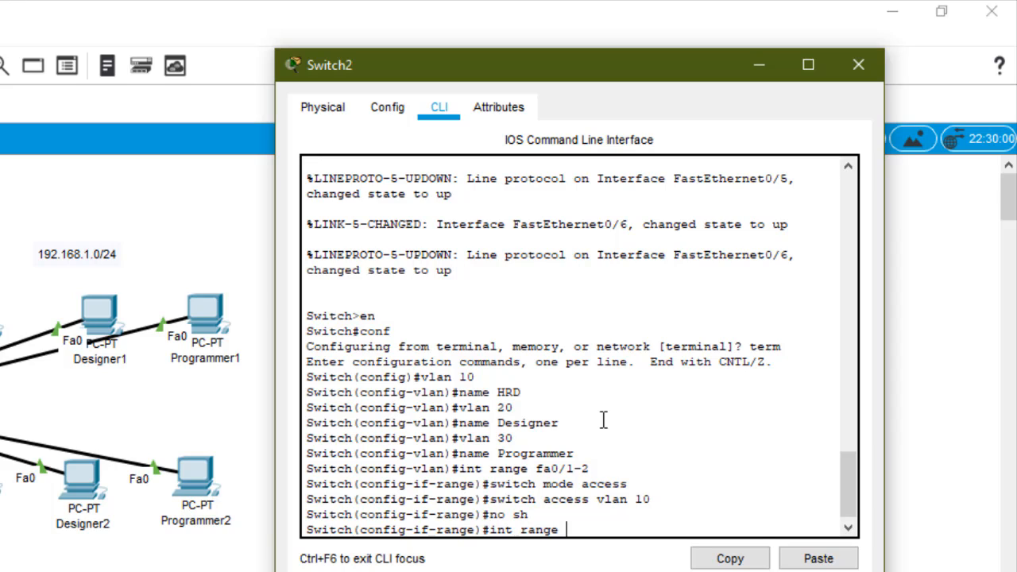
pyautogui.write('fa0/3-4')
pyautogui.press('Return')
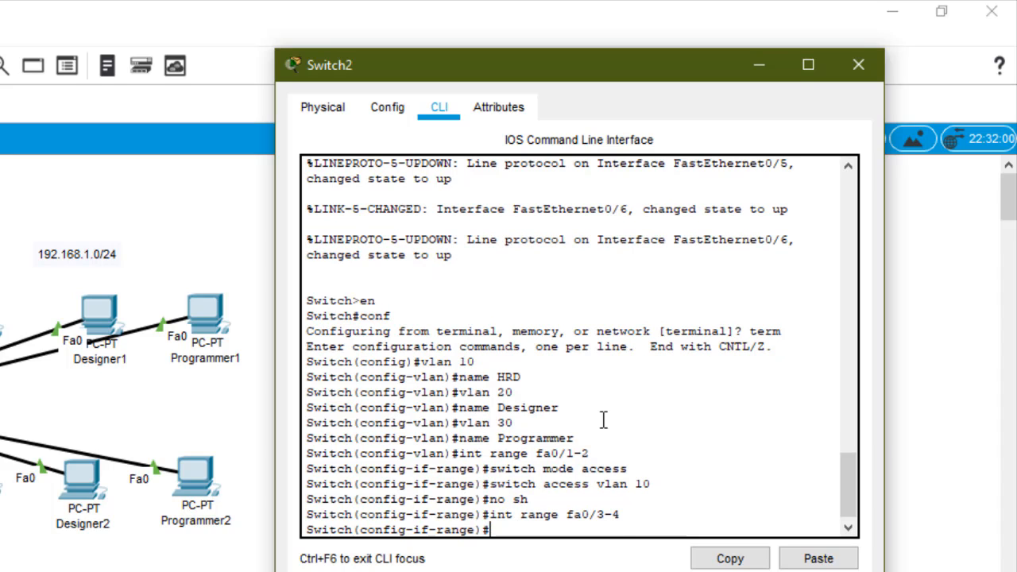
pyautogui.write('sw mo acc')
pyautogui.press('Return')
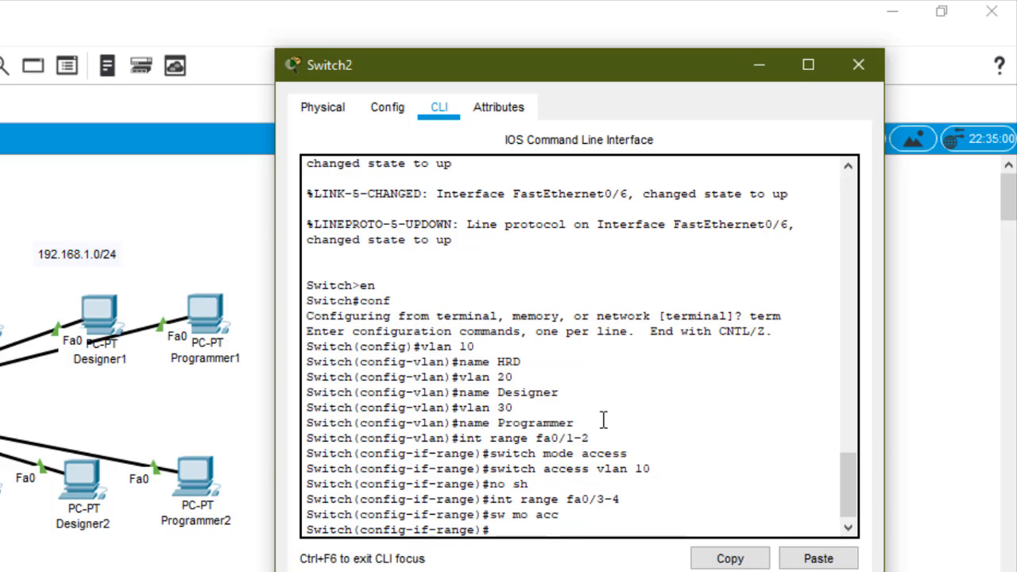
# Assign the fa0/3-4 ports to access VLAN 20
pyautogui.write('sw mo')
pyautogui.press('BackSpace')
pyautogui.press('BackSpace')
pyautogui.write('acc vlan')
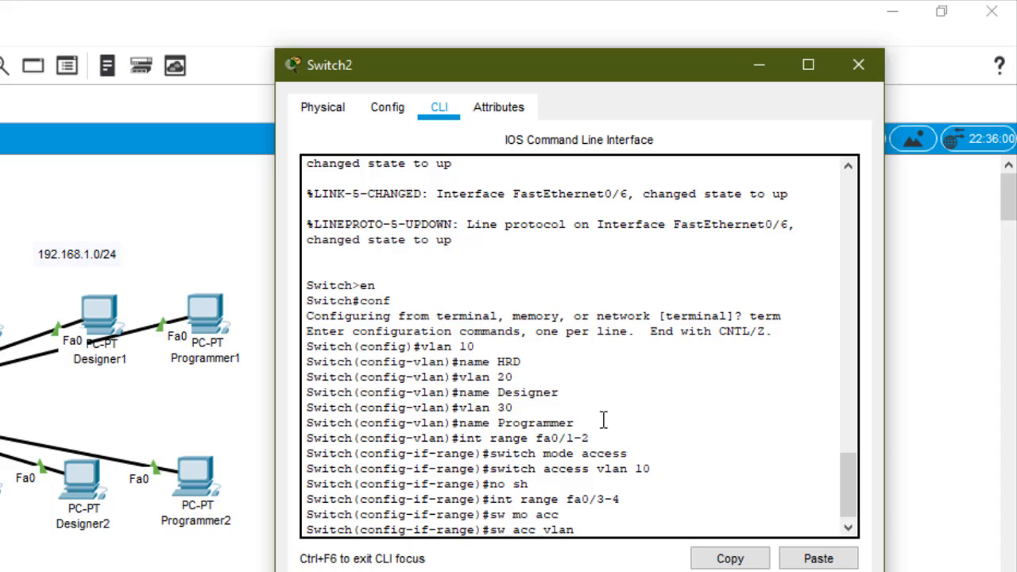
pyautogui.write(' 20')
pyautogui.press('Return')
# Enter configuration for interface range fa0/5-6
pyautogui.press('Up')
pyautogui.press('Up')
pyautogui.press('Up')
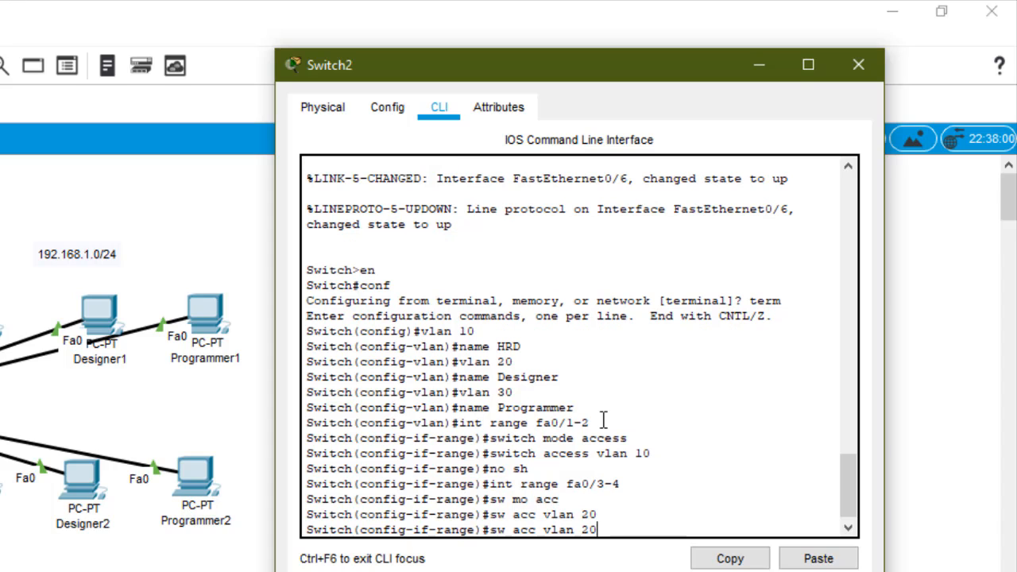
pyautogui.press('BackSpace')
pyautogui.press('BackSpace')
pyautogui.press('BackSpace')
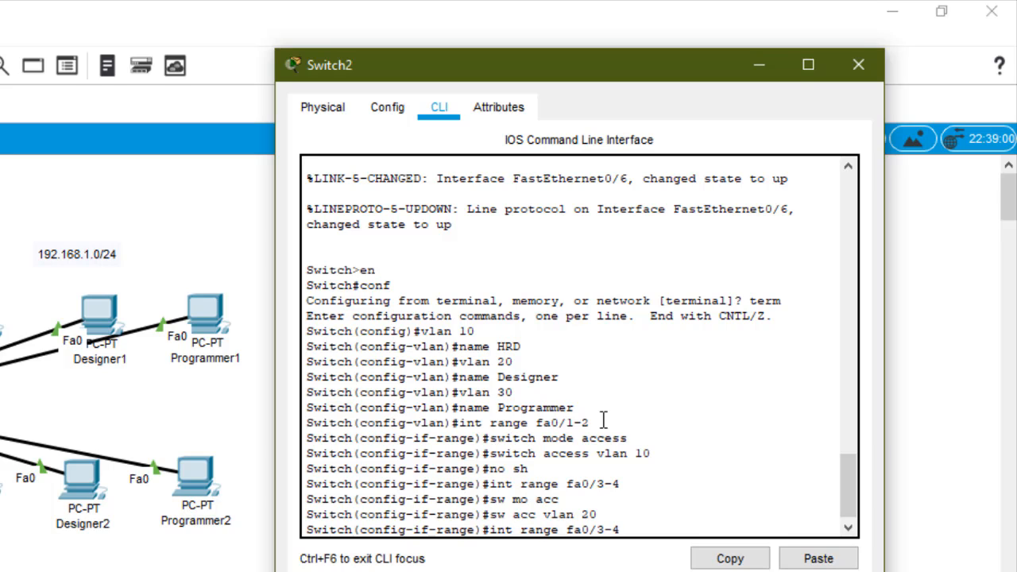
pyautogui.write('5-6')
pyautogui.press('Return')
# Set the fa0/5-6 ports to access mode with the sw mo acc command
pyautogui.press('Up')
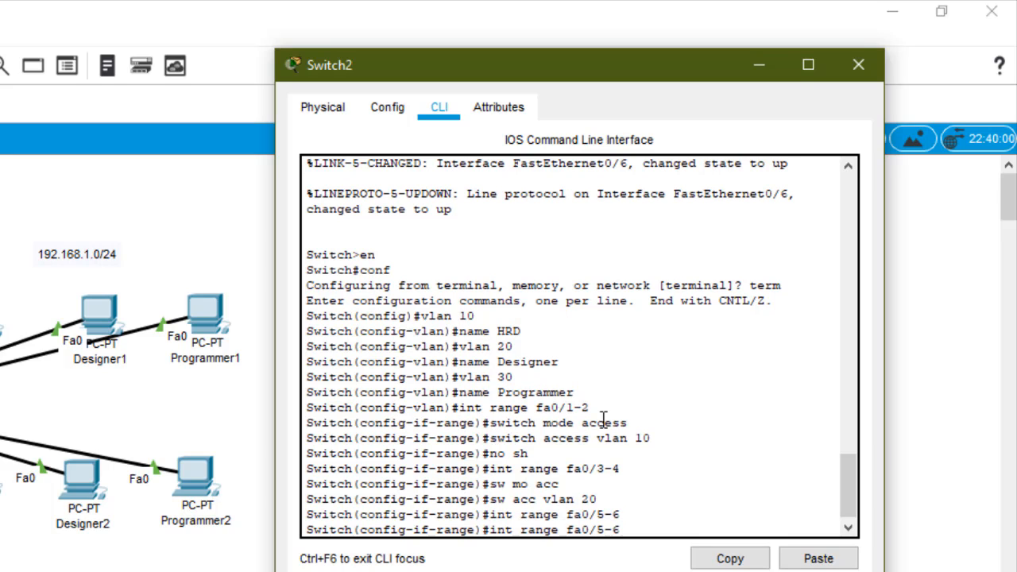
pyautogui.press('Up')
pyautogui.press('Down')
pyautogui.press('Up')
pyautogui.press('Up')
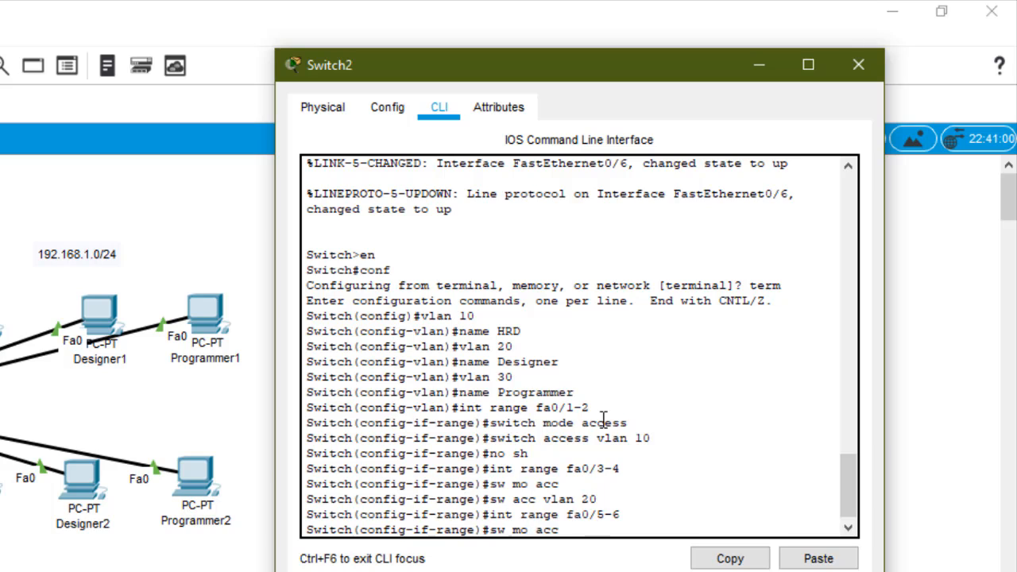
pyautogui.press('Return')
# Assign the fa0/5-6 ports to VLAN 30 with the sw acc vlan 30 command
pyautogui.press('Up')
pyautogui.press('Up')
pyautogui.press('Down')
pyautogui.press('Down')
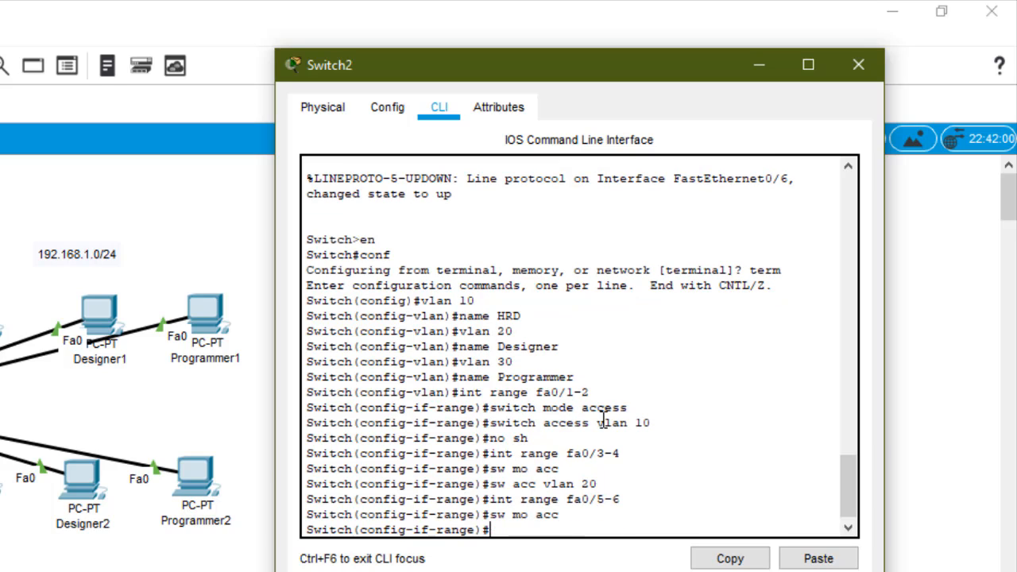
pyautogui.press('Up')
pyautogui.press('Down')
pyautogui.write('sw acc vlan 30')
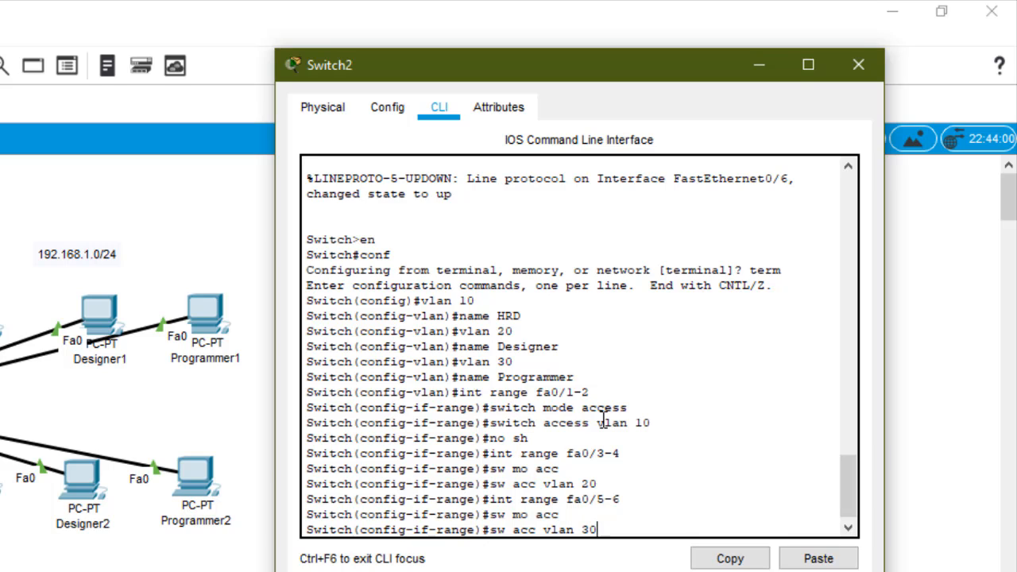
pyautogui.press('Return')
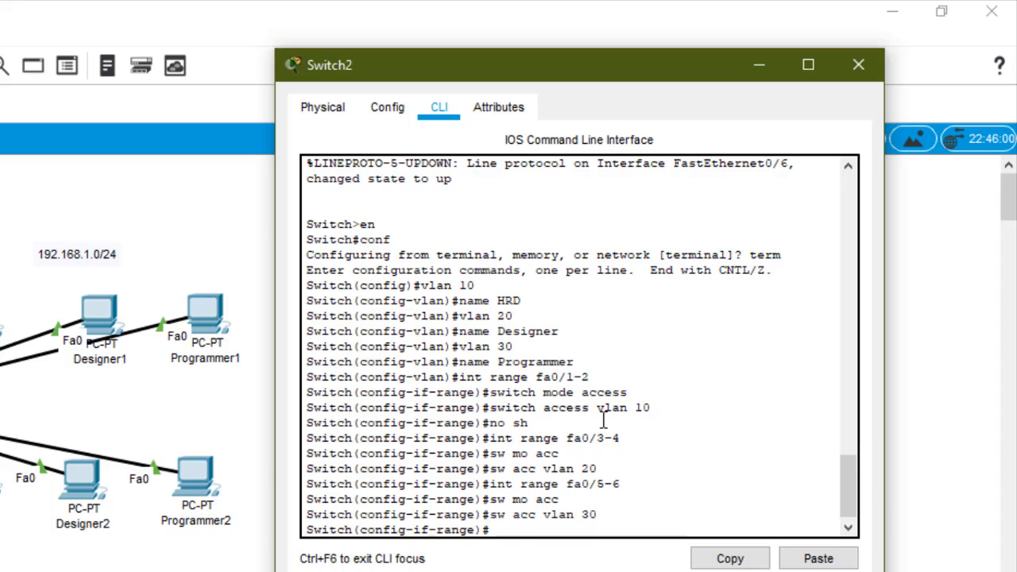
# Enable the fa0/5-6 ports with the no sh command and return to the topology
pyautogui.write('no sh')
pyautogui.press('Return')
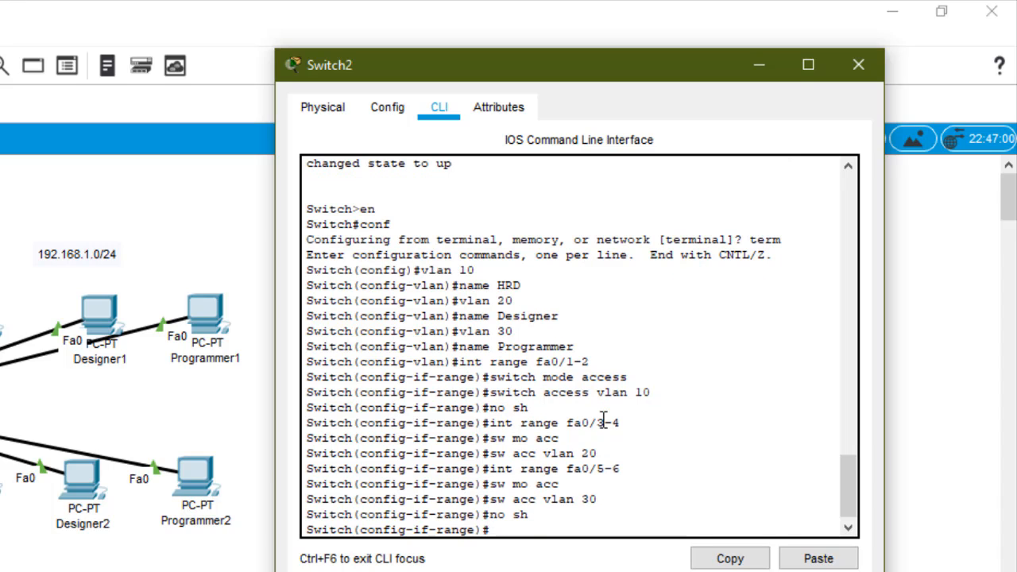
pyautogui.click(144, 429)
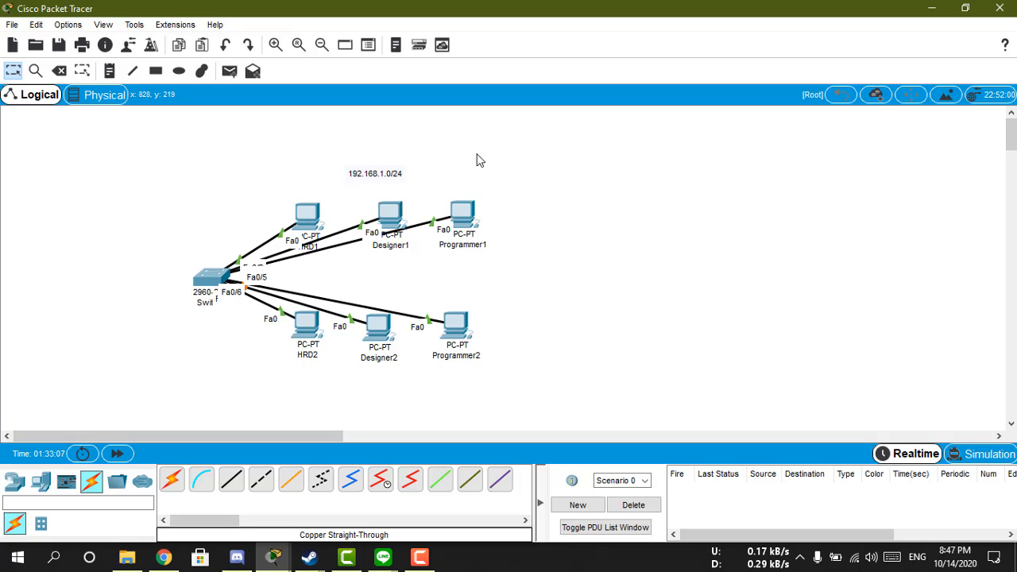
# Test connectivity within VLANs by sending simple PDUs from HRD1 to HRD2 and from Designer1 to Designer2
pyautogui.click(228, 71)
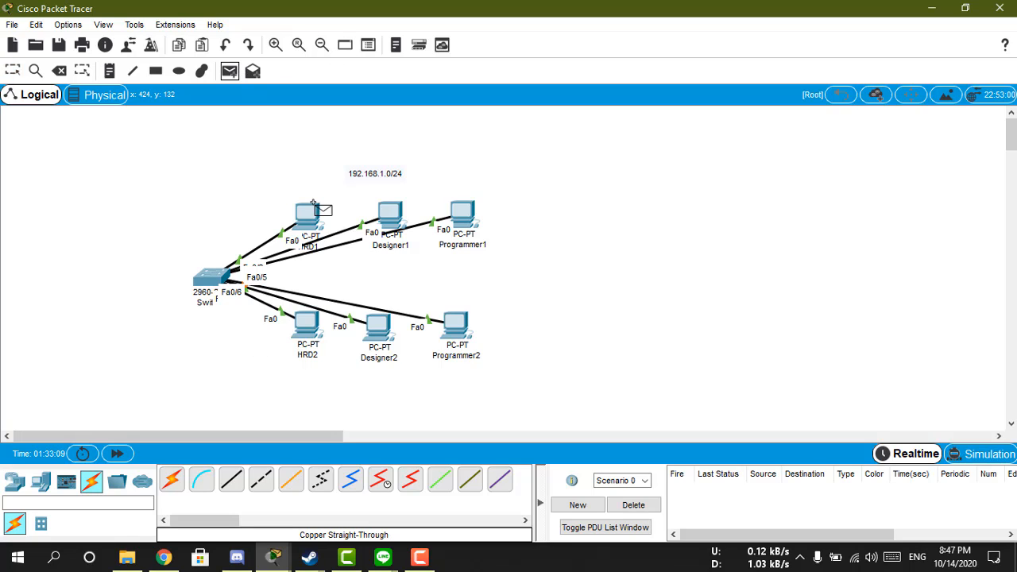
pyautogui.click(309, 216)
pyautogui.click(307, 326)
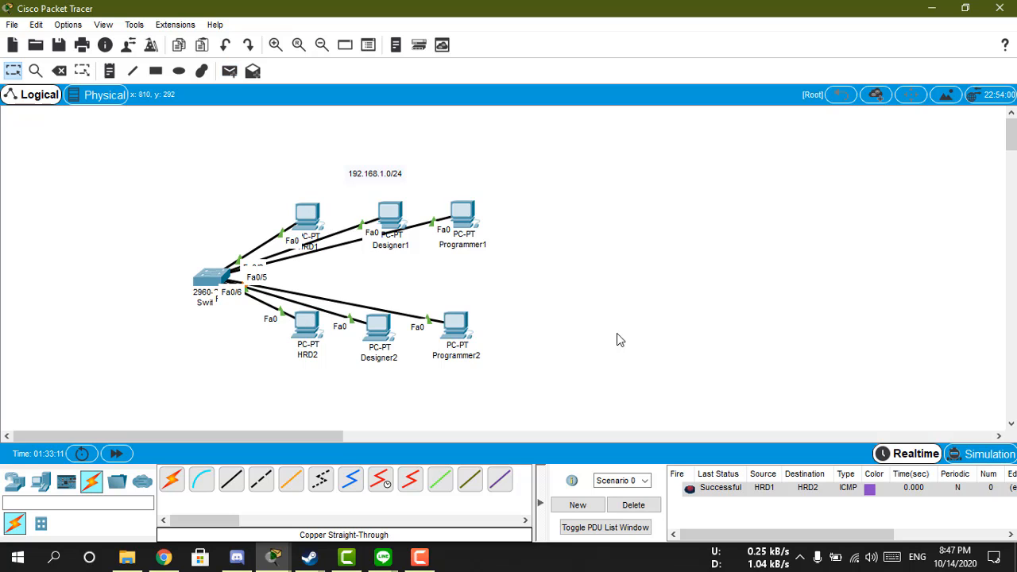
pyautogui.click(229, 70)
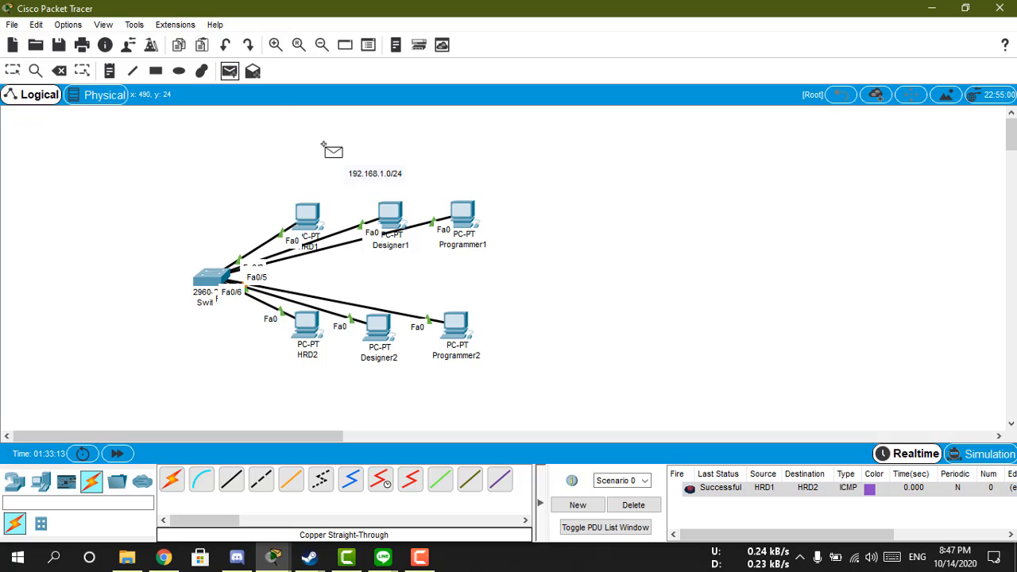
pyautogui.click(390, 213)
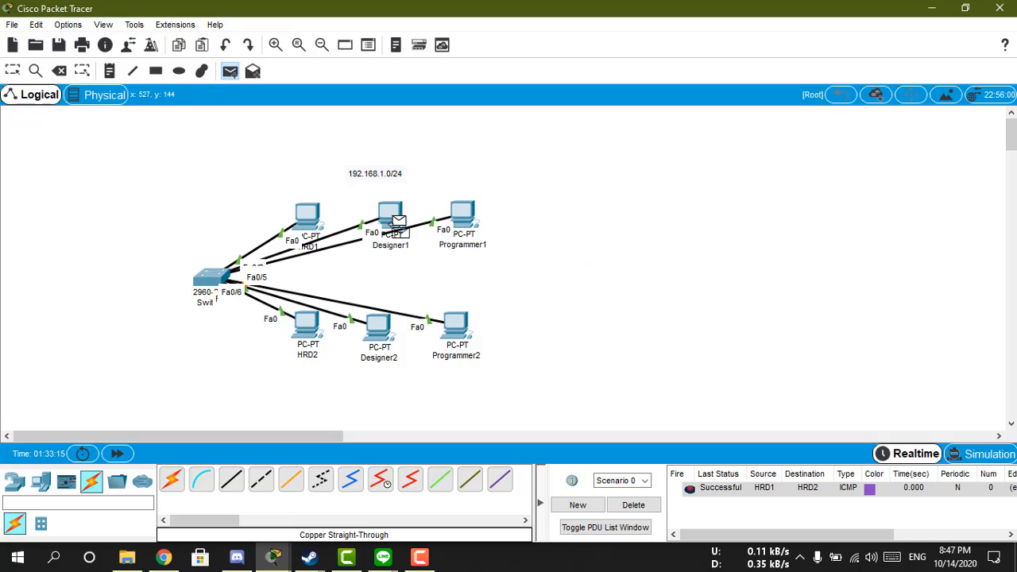
pyautogui.click(379, 325)
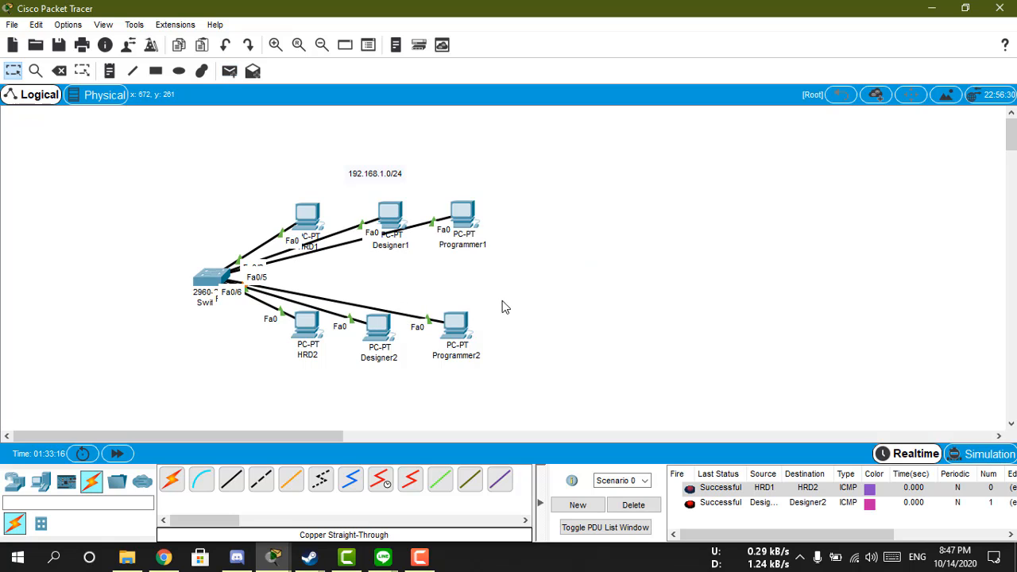
# Test connectivity within VLAN 30 by sending a simple PDU from Programmer1 to Programmer2
pyautogui.click(230, 71)
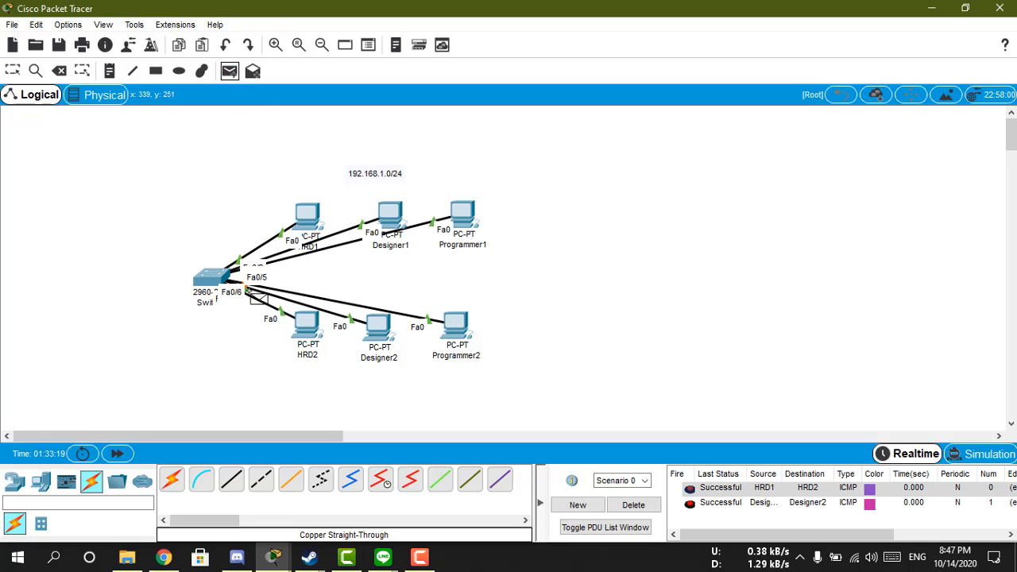
pyautogui.press('Escape')
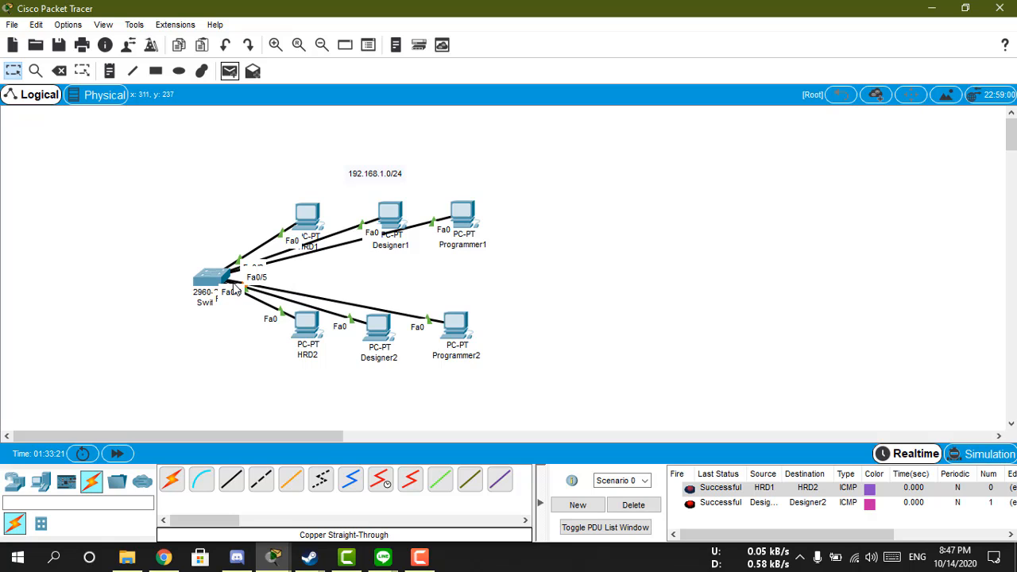
pyautogui.click(36, 71)
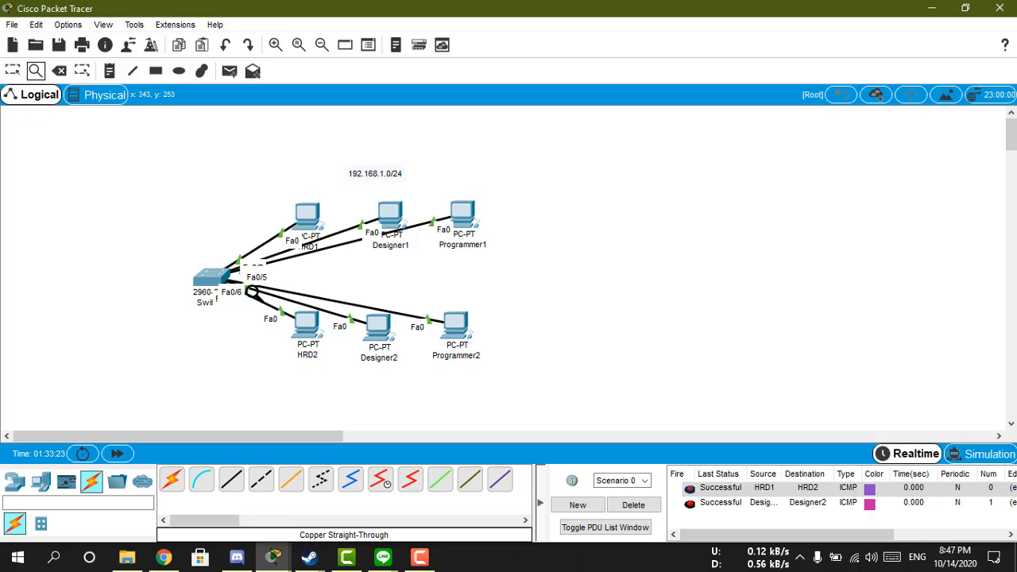
pyautogui.click(12, 70)
pyautogui.click(229, 71)
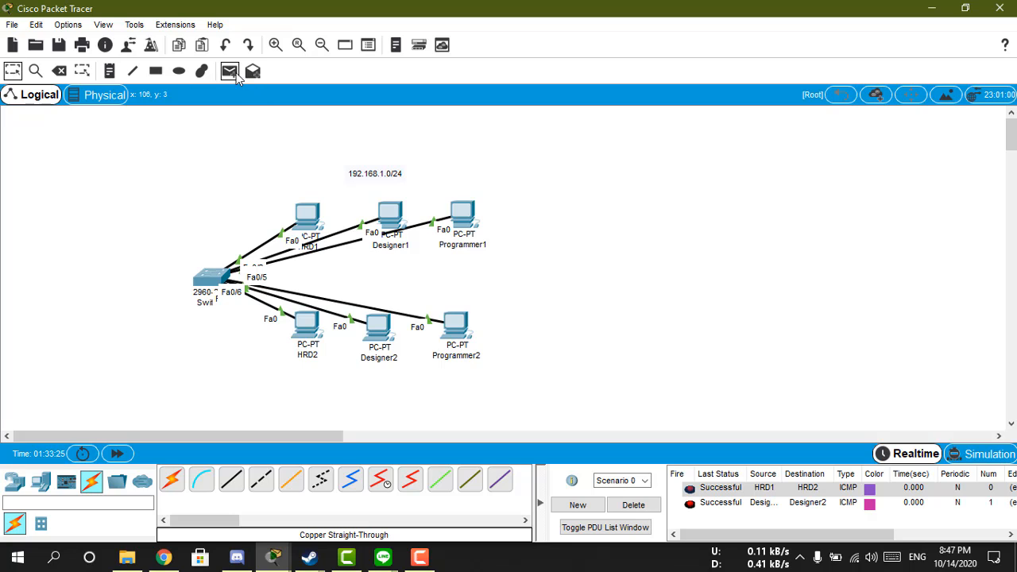
pyautogui.click(464, 221)
pyautogui.click(455, 325)
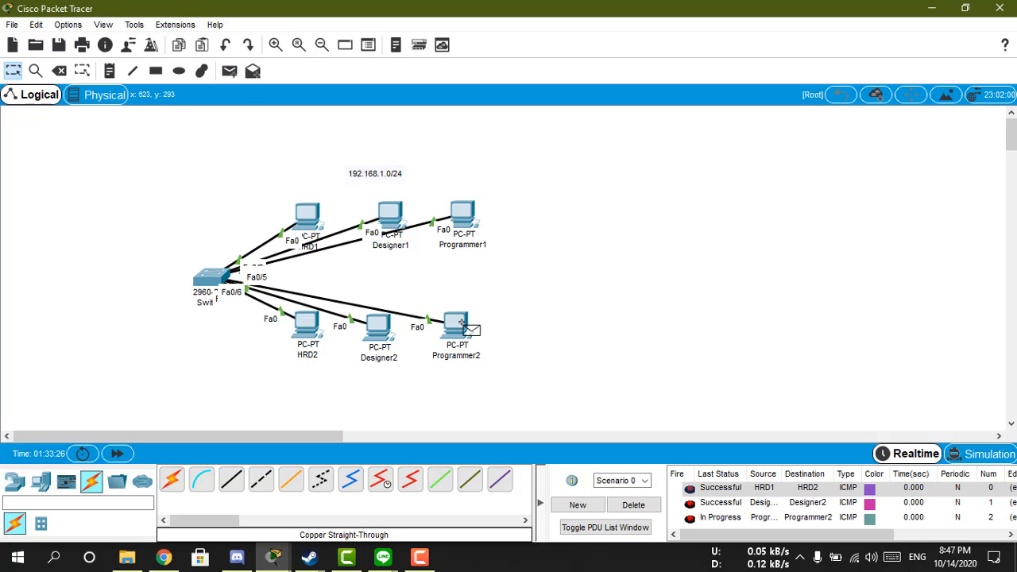
# Review the results of the three same-VLAN PDUs and clear them by deleting the scenario
pyautogui.hscroll(3, 778, 520)
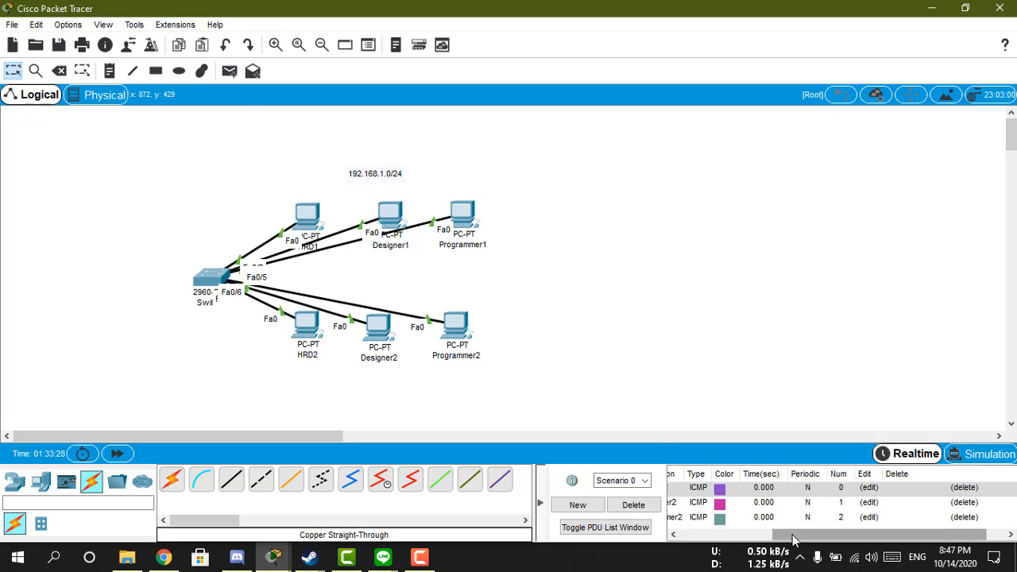
pyautogui.hscroll(-4, 782, 524)
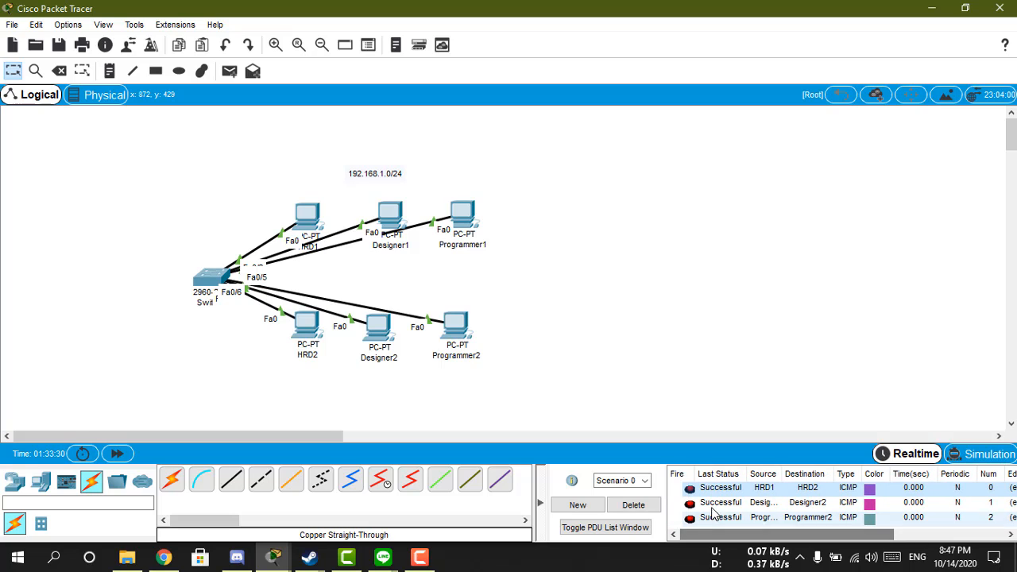
pyautogui.click(720, 518)
pyautogui.click(741, 486)
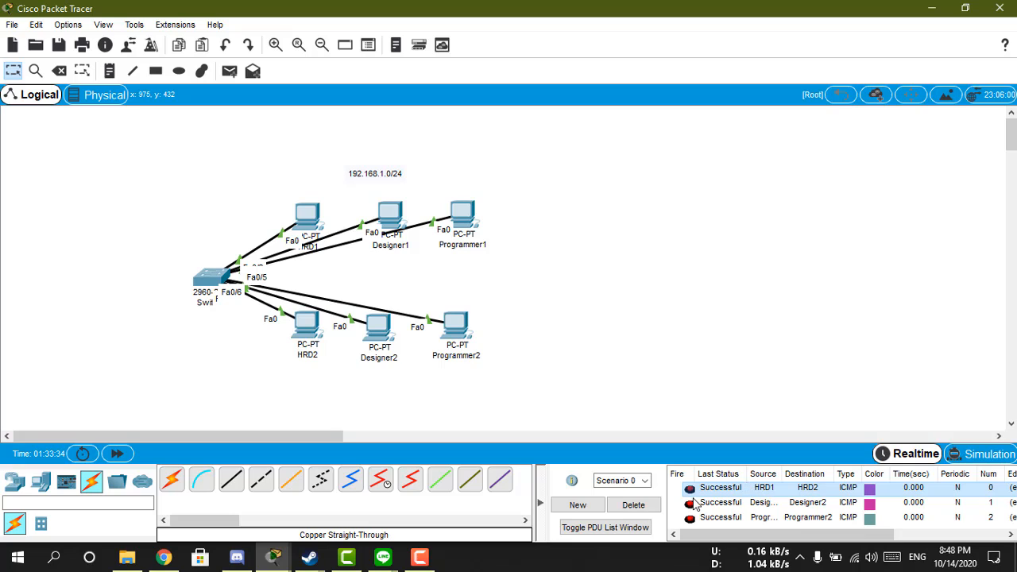
pyautogui.click(633, 504)
# Test connectivity between VLANs 10 and 20 by sending a simple PDU from HRD1 to Designer2
pyautogui.click(230, 71)
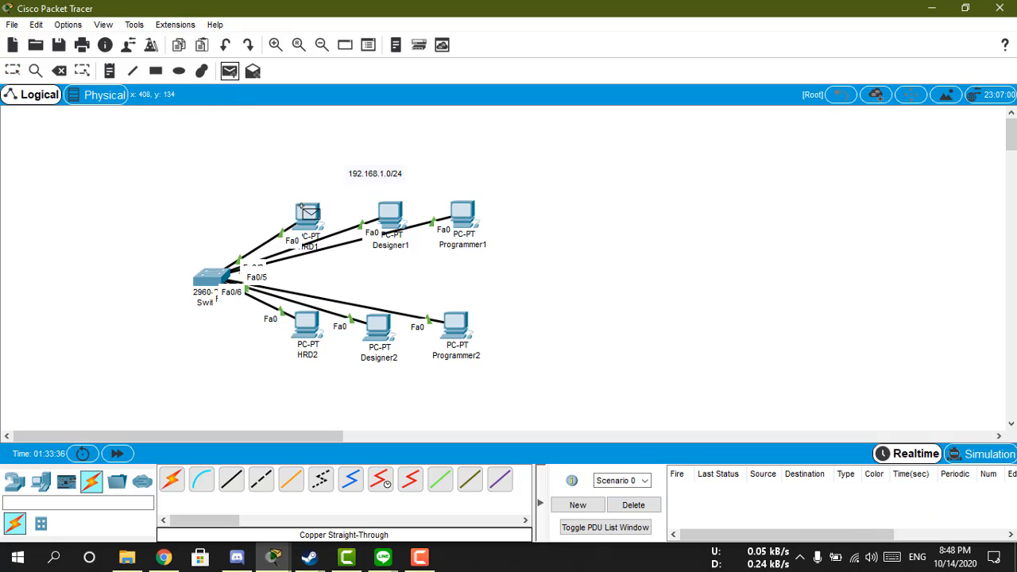
pyautogui.click(307, 213)
pyautogui.click(395, 333)
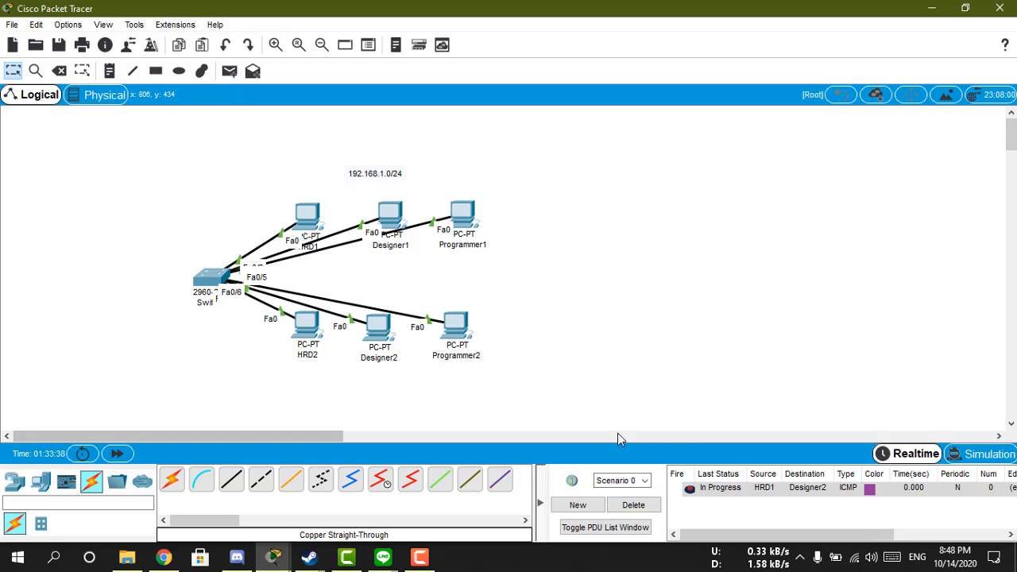
pyautogui.click(690, 488)
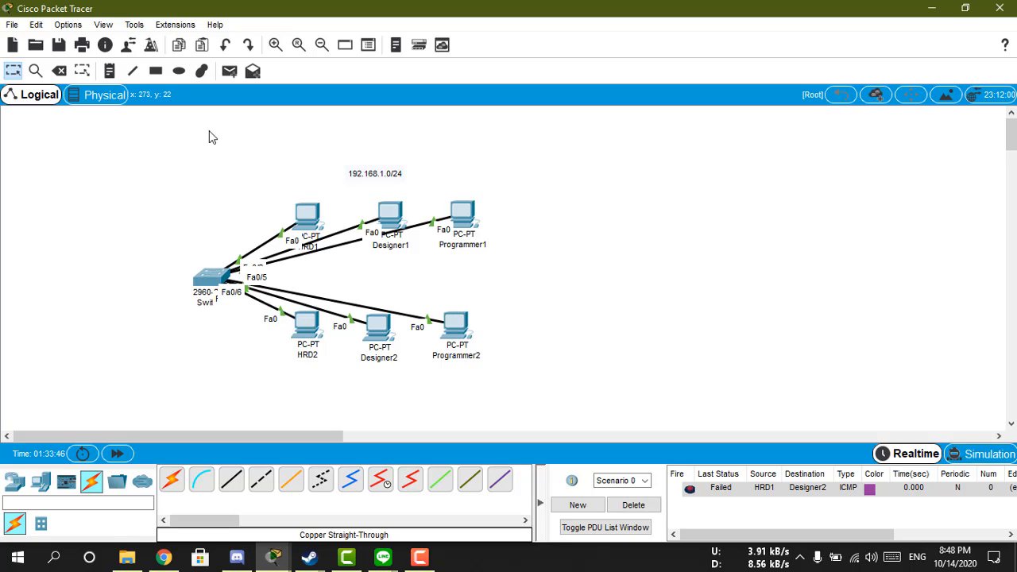
# Send simple PDUs across VLANs from Designer1 to Programmer2 and from Programmer1 to HRD2
pyautogui.click(228, 72)
pyautogui.click(395, 221)
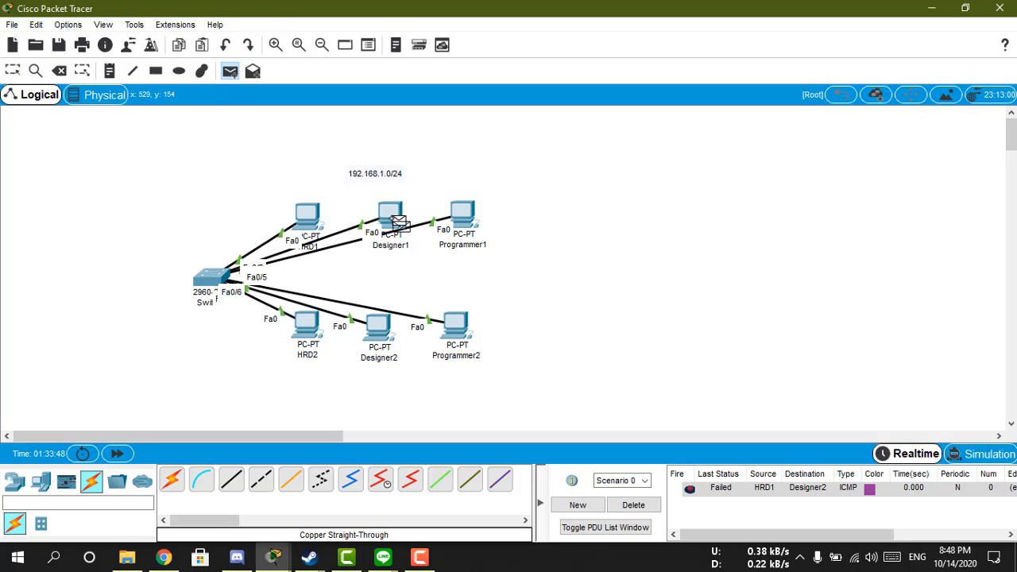
pyautogui.click(470, 333)
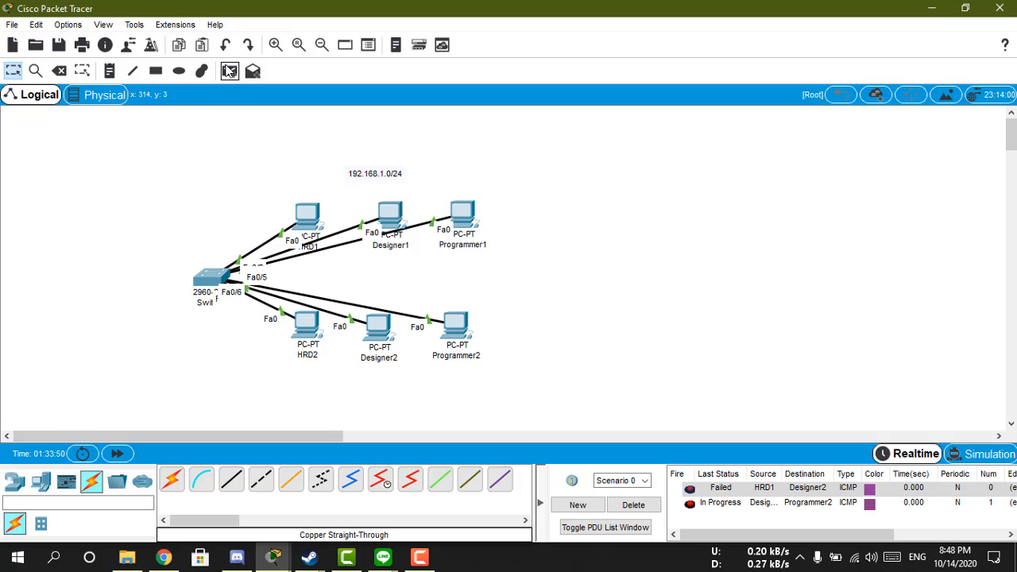
pyautogui.click(228, 72)
pyautogui.click(463, 216)
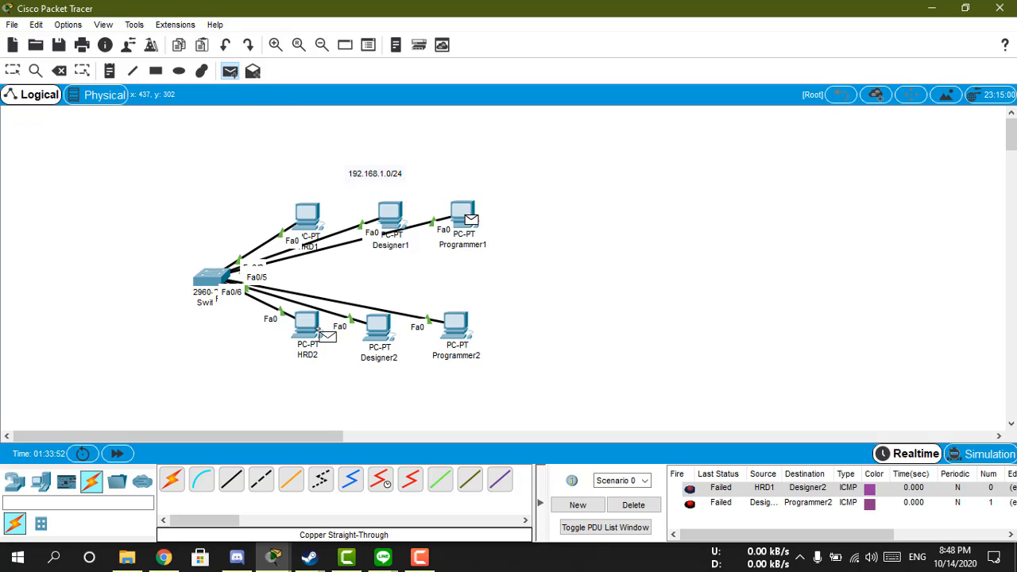
pyautogui.click(309, 325)
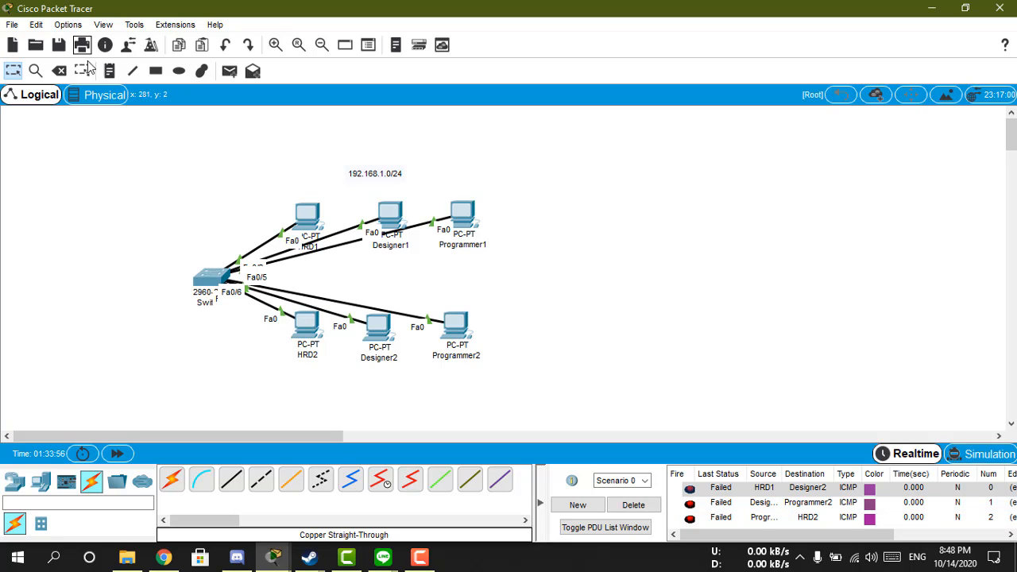
# Draw three unfilled outlined rectangles around the HRD, Designer and Programmer PC pairs
pyautogui.click(148, 72)
pyautogui.moveTo(261, 188); pyautogui.dragTo(349, 360)
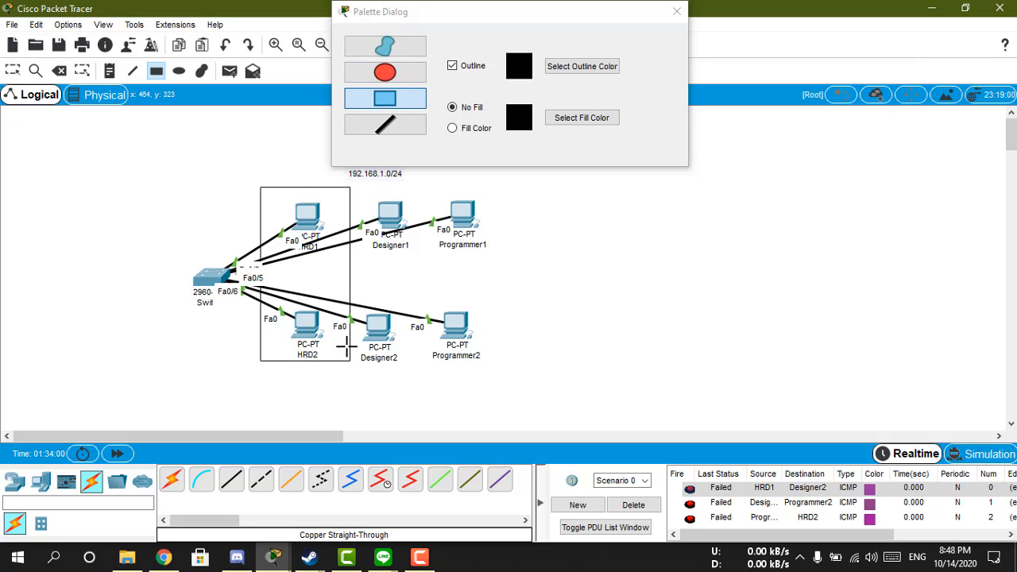
pyautogui.click(676, 11)
pyautogui.moveTo(368, 190); pyautogui.dragTo(416, 377)
pyautogui.moveTo(443, 195); pyautogui.dragTo(480, 377)
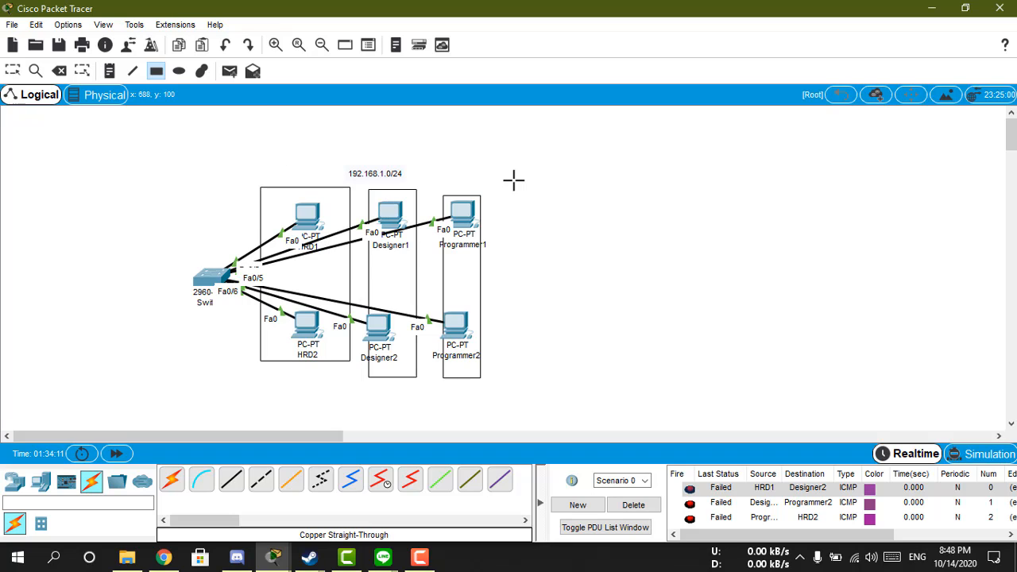
pyautogui.press('Escape')
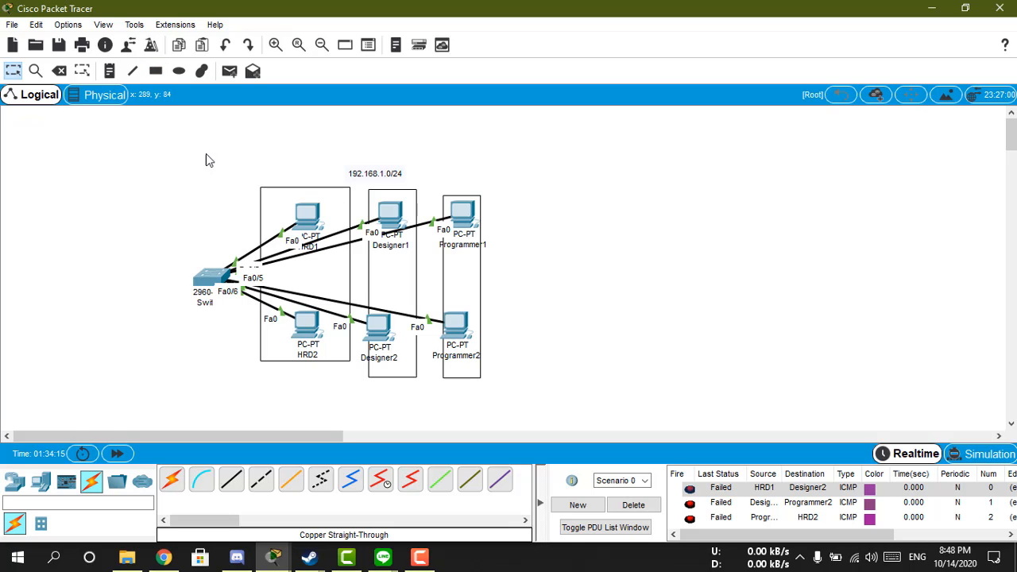
# Move the rectangle around the HRD PCs away from them and delete it
pyautogui.moveTo(285, 188); pyautogui.dragTo(137, 180)
pyautogui.press('Delete')
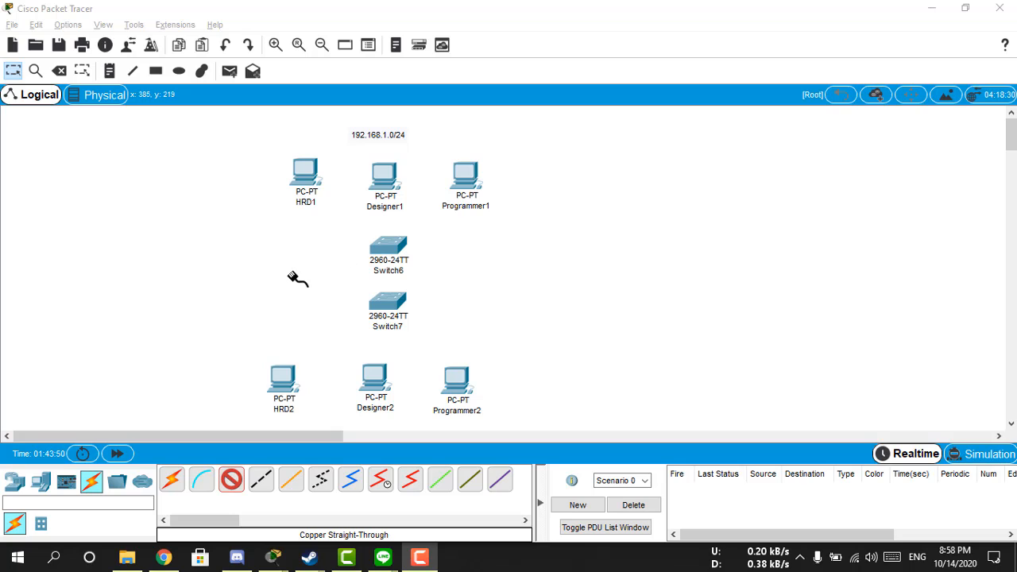
# Connect HRD2's FastEthernet0 to Switch7's FastEthernet0/1 with a copper straight-through cable
pyautogui.click(281, 379)
pyautogui.click(280, 379)
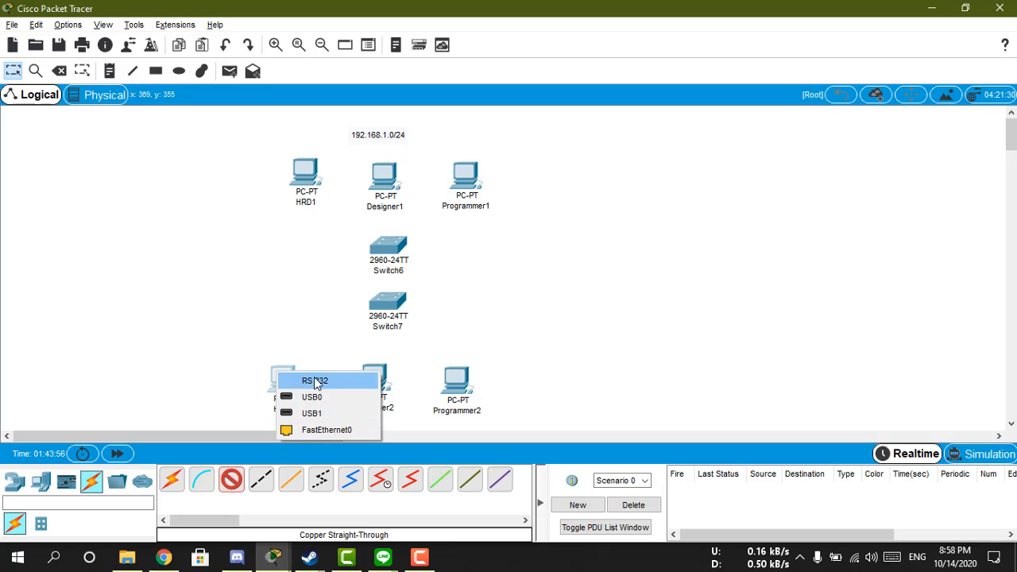
pyautogui.click(335, 429)
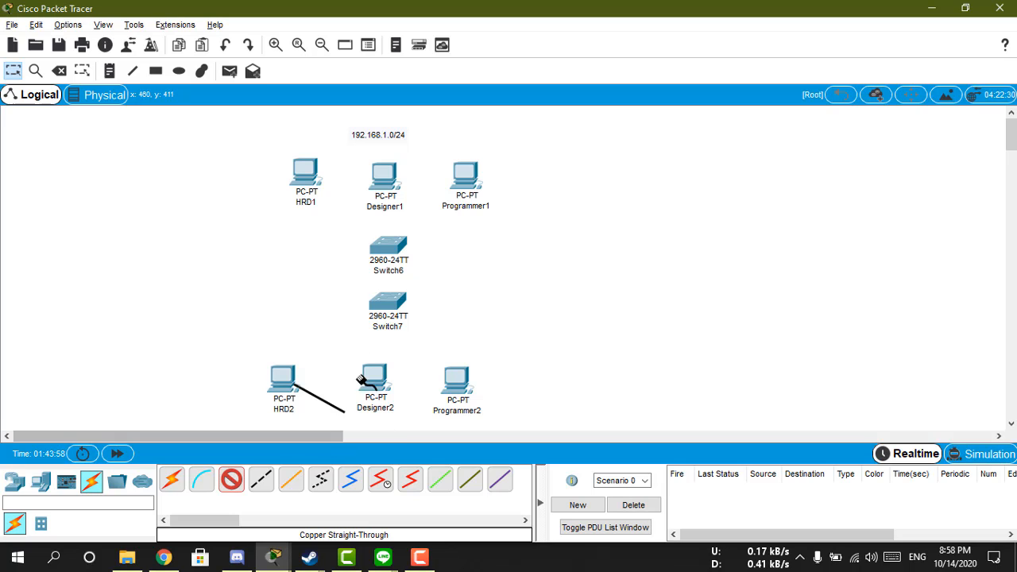
pyautogui.click(383, 306)
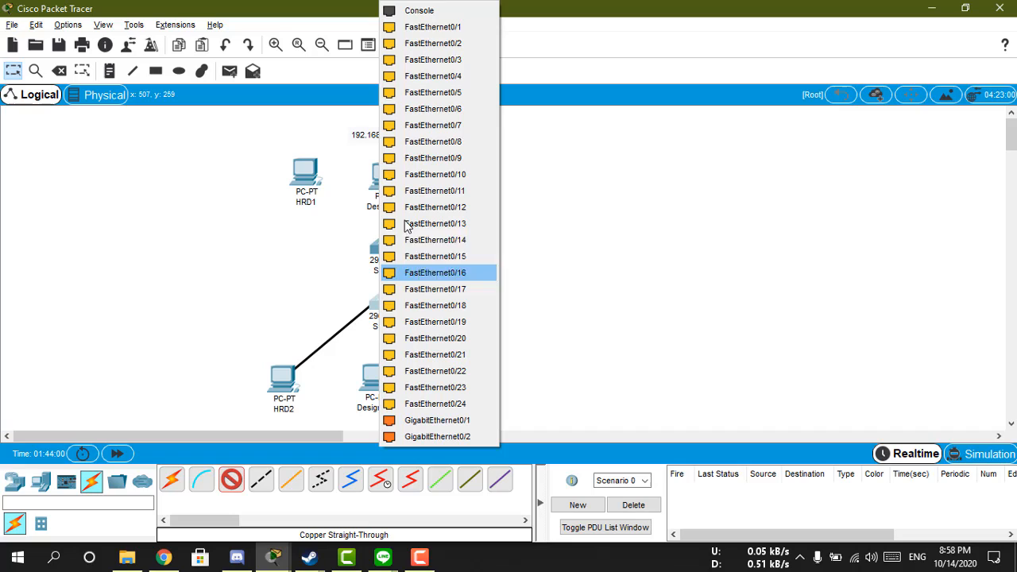
pyautogui.click(433, 27)
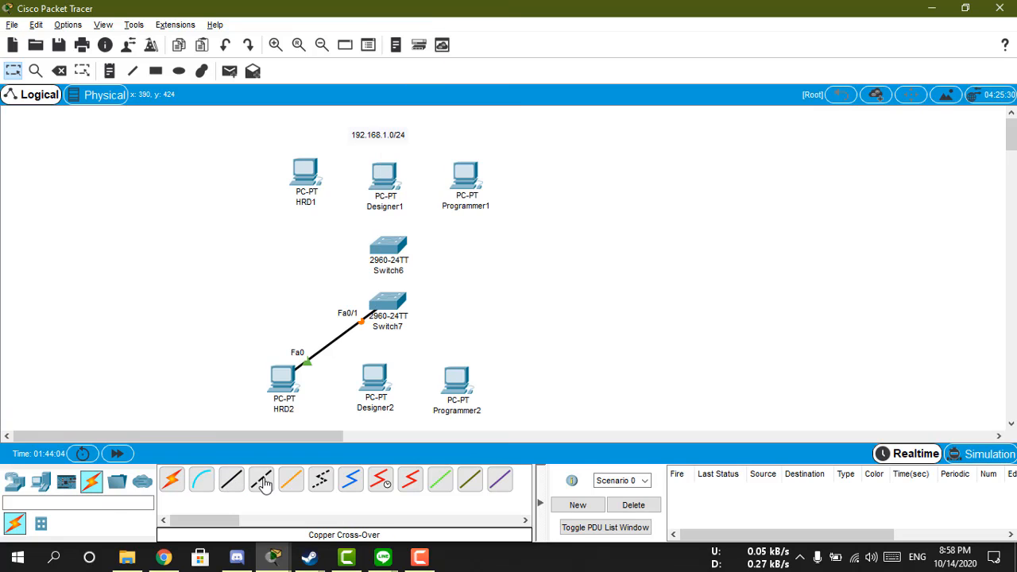
# Connect Designer2's FastEthernet0 to Switch7's FastEthernet0/3 with a copper straight-through cable
pyautogui.click(231, 481)
pyautogui.click(373, 377)
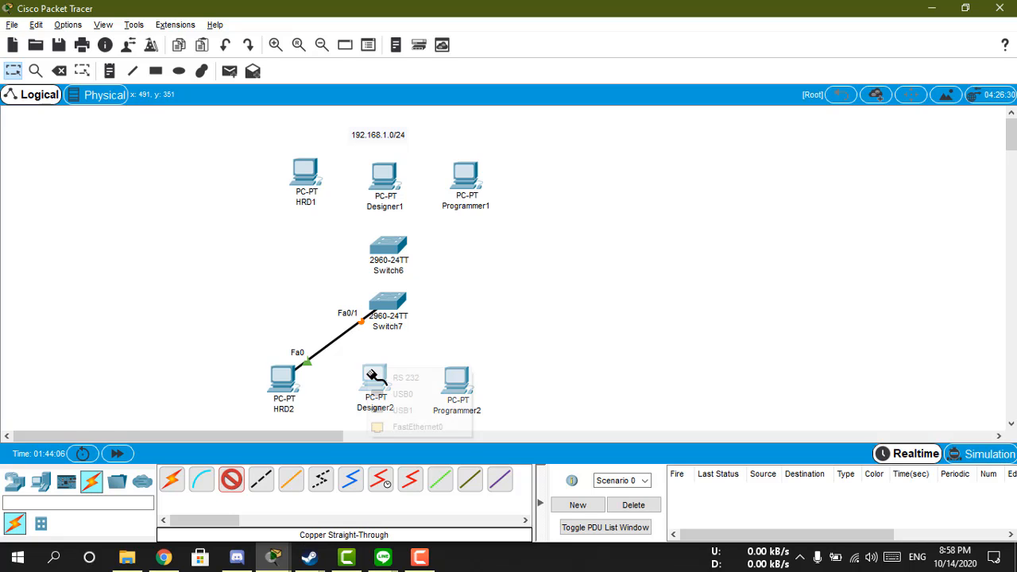
pyautogui.click(408, 429)
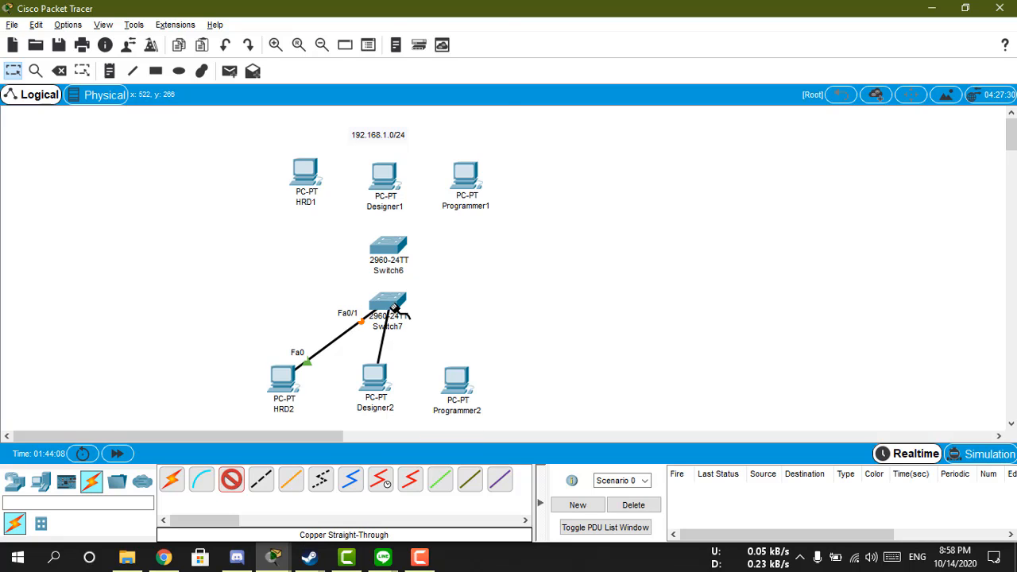
pyautogui.click(389, 308)
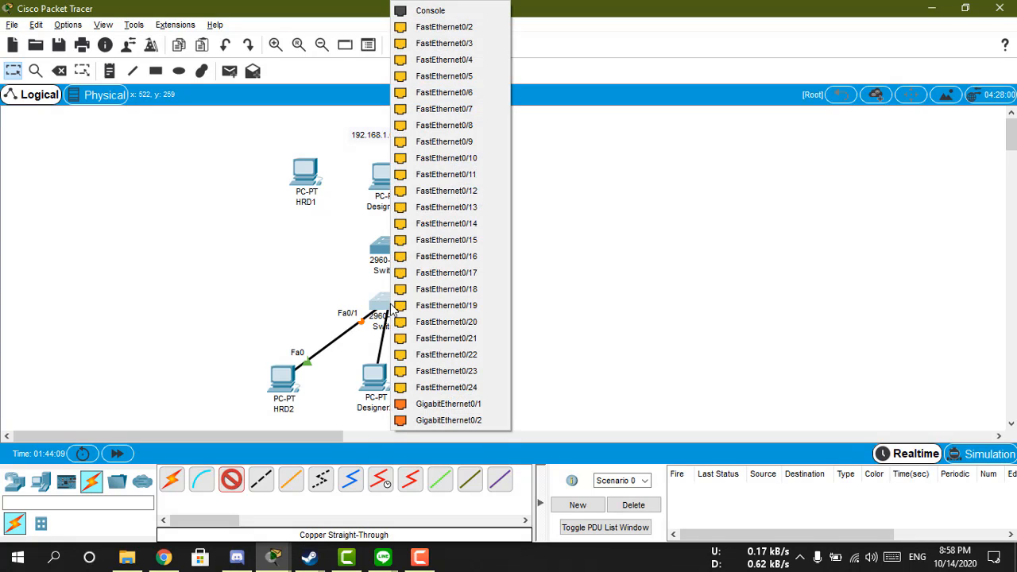
pyautogui.click(463, 43)
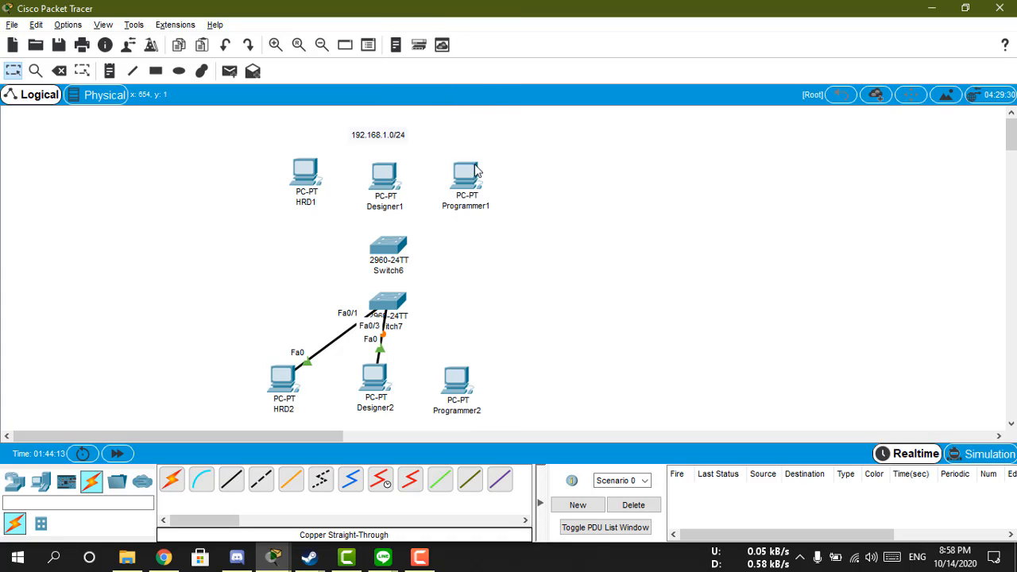
# Connect Programmer2's FastEthernet0 to Switch7's FastEthernet0/5 with a copper straight-through cable
pyautogui.click(229, 479)
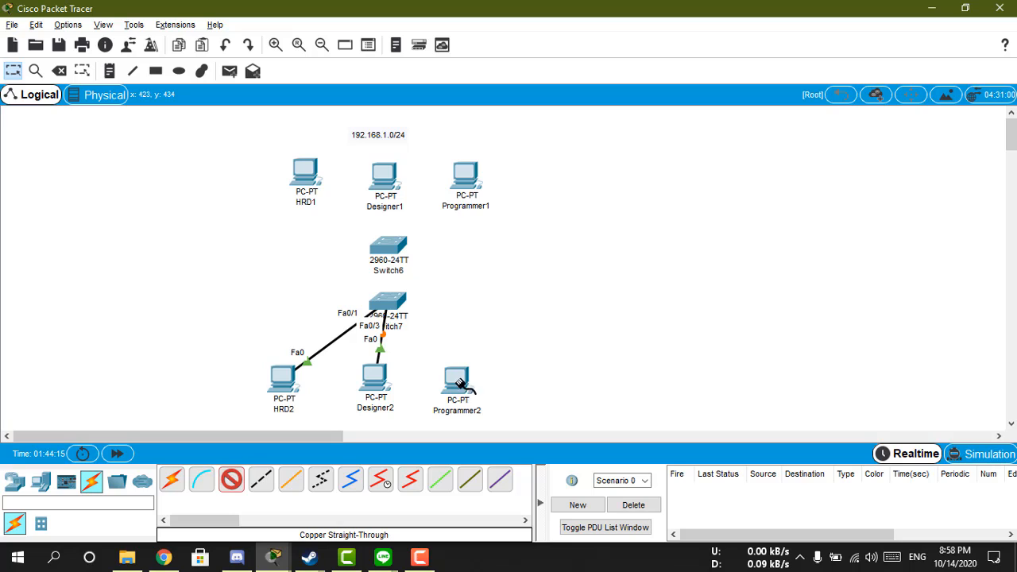
pyautogui.click(459, 382)
pyautogui.click(474, 431)
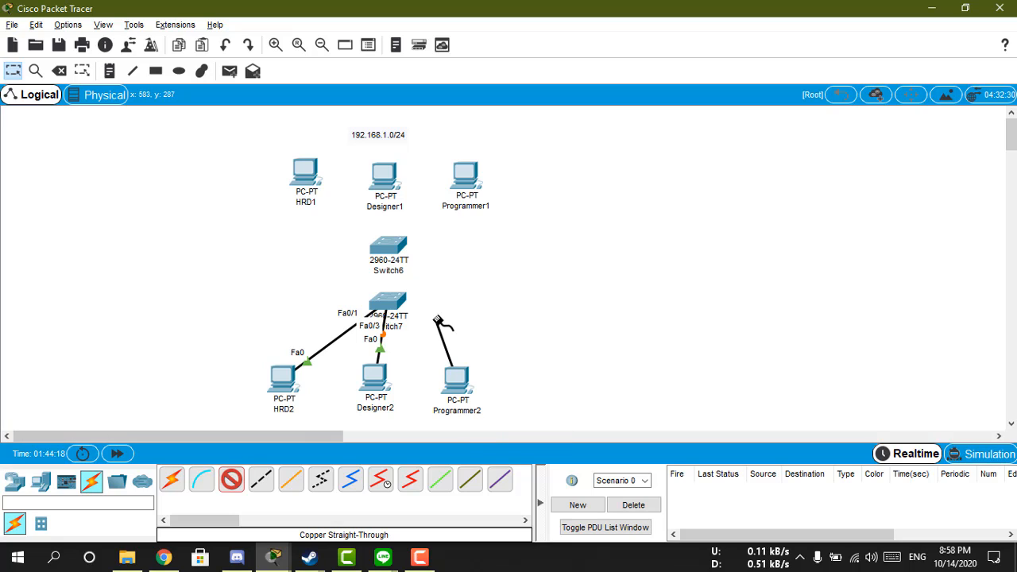
pyautogui.click(393, 302)
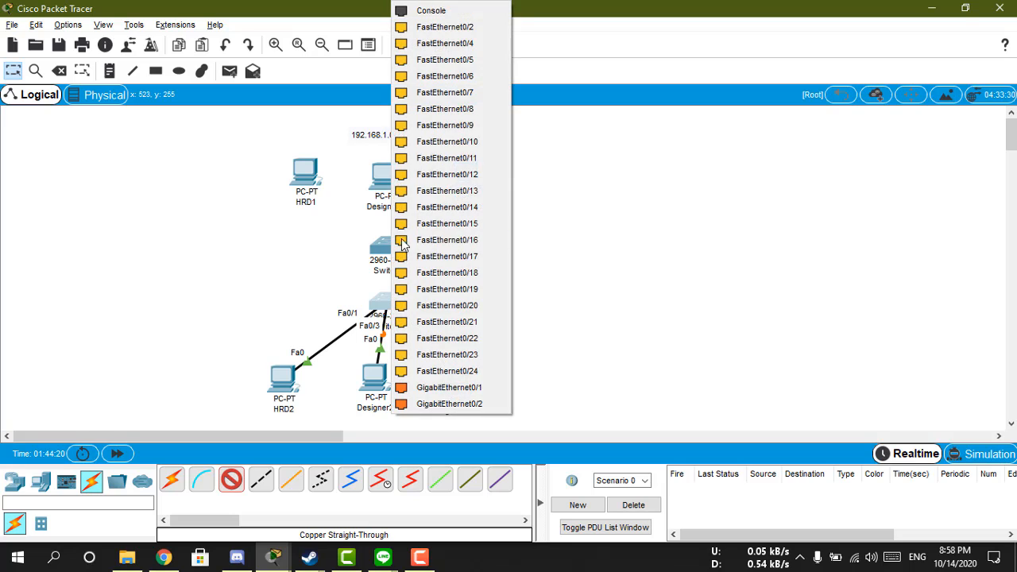
pyautogui.click(455, 66)
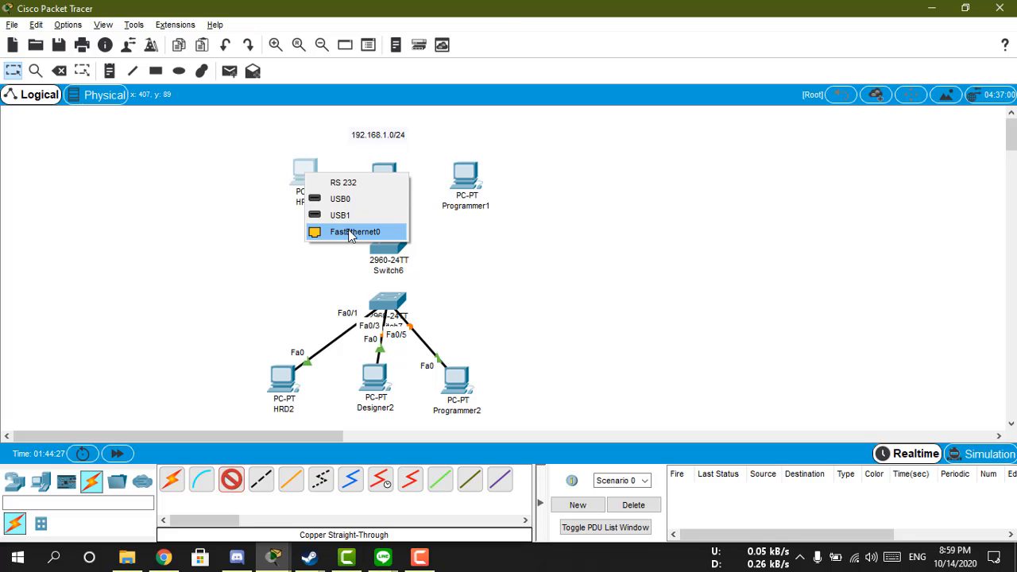
# Connect HRD1's FastEthernet0 to Switch6's FastEthernet0/1 with a copper straight-through cable
pyautogui.click(352, 229)
pyautogui.click(389, 241)
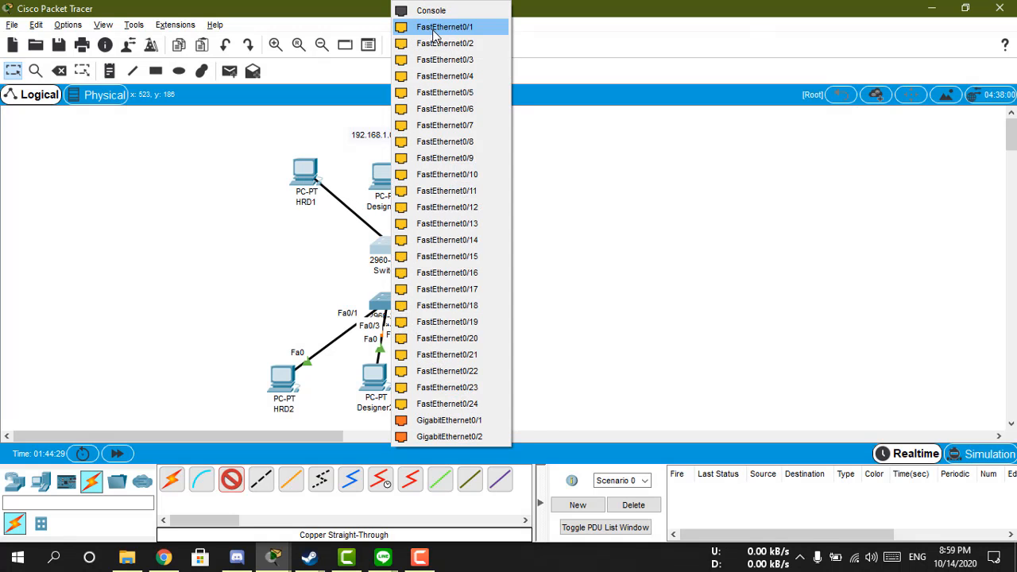
pyautogui.click(433, 28)
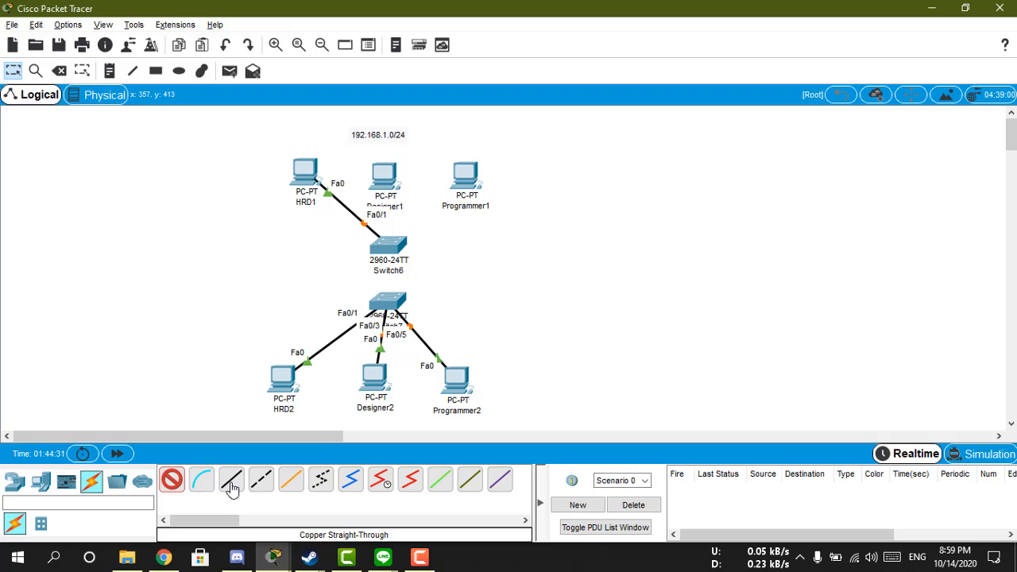
# Connect Designer1's FastEthernet0 to Switch6's FastEthernet0/3 with a copper straight-through cable
pyautogui.click(231, 488)
pyautogui.click(385, 177)
pyautogui.click(486, 234)
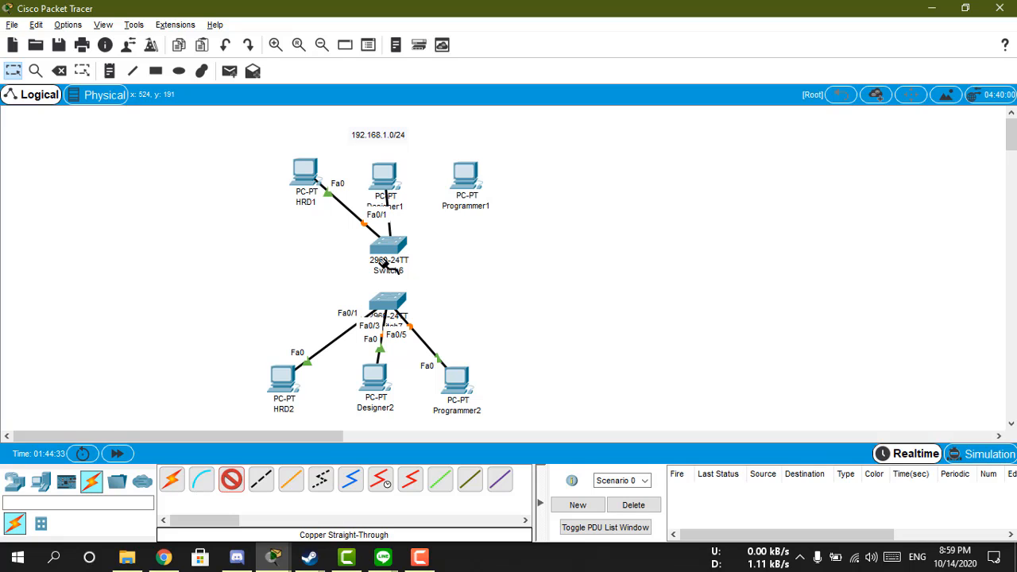
pyautogui.click(388, 251)
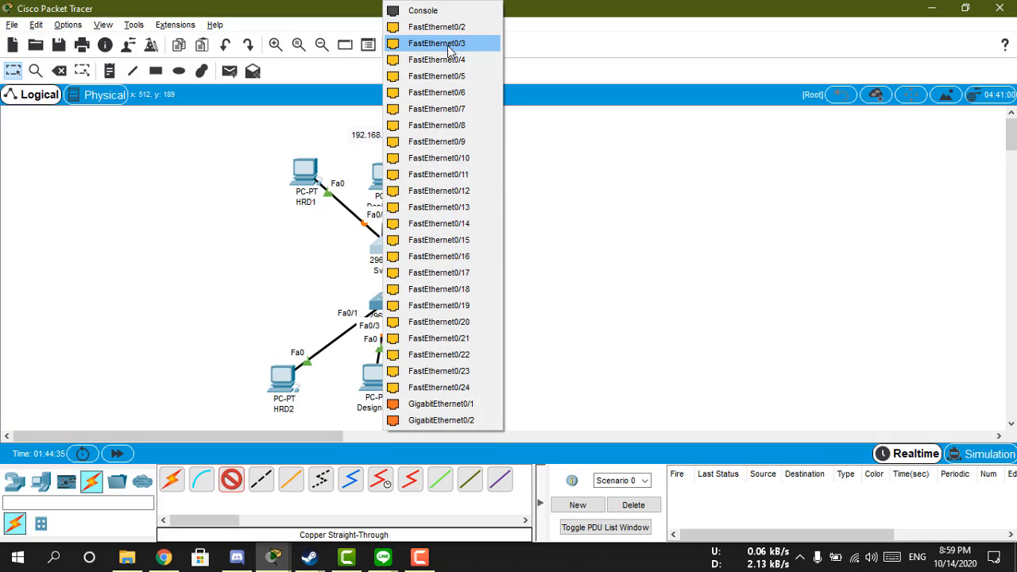
pyautogui.click(449, 44)
# Connect Programmer1's FastEthernet0 to Switch6's FastEthernet0/5 with a copper straight-through cable
pyautogui.click(231, 479)
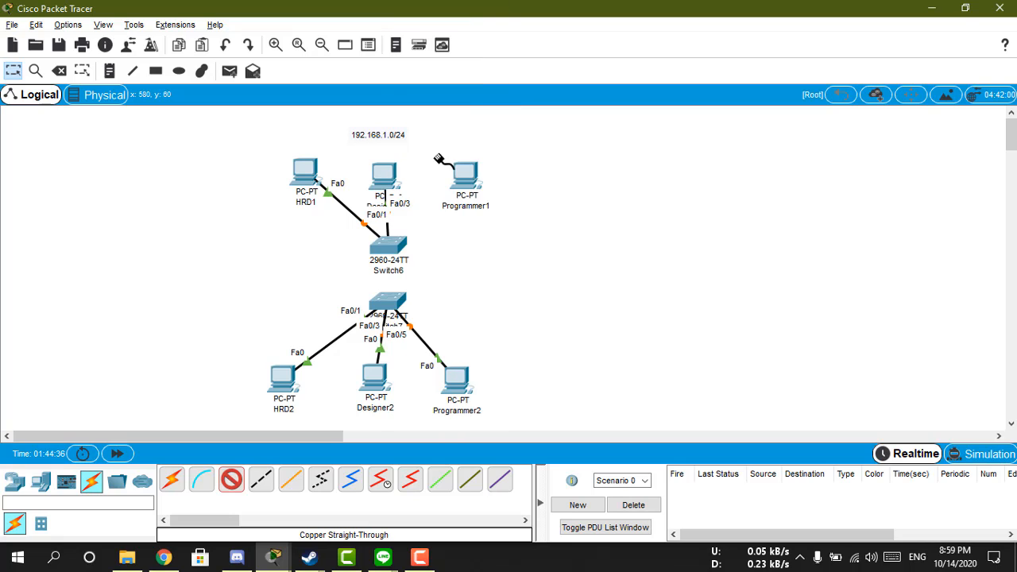
pyautogui.click(467, 182)
pyautogui.click(485, 235)
pyautogui.click(388, 247)
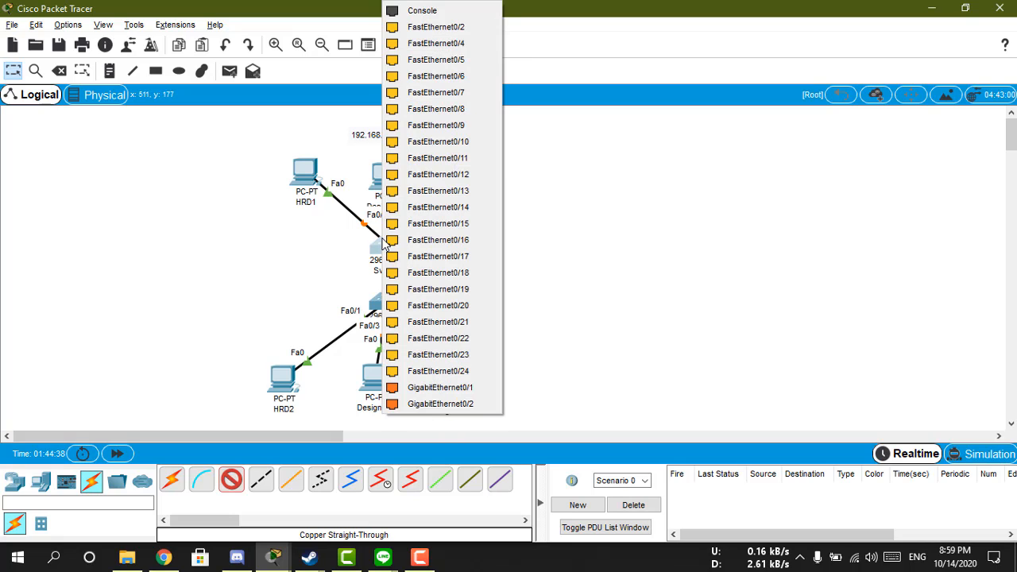
pyautogui.click(443, 60)
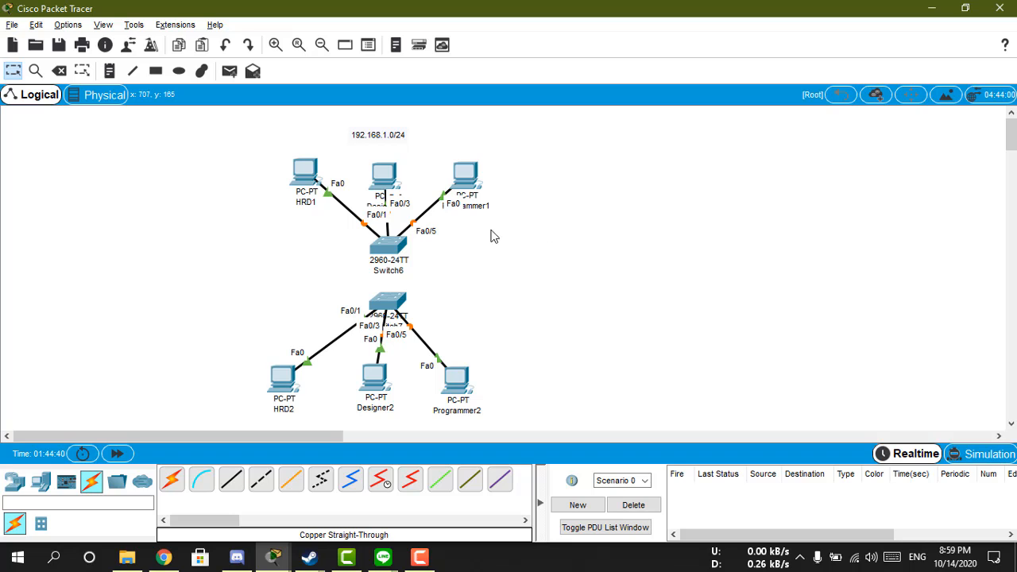
pyautogui.moveTo(227, 182); pyautogui.dragTo(524, 405)
pyautogui.click(391, 248)
pyautogui.click(700, 69)
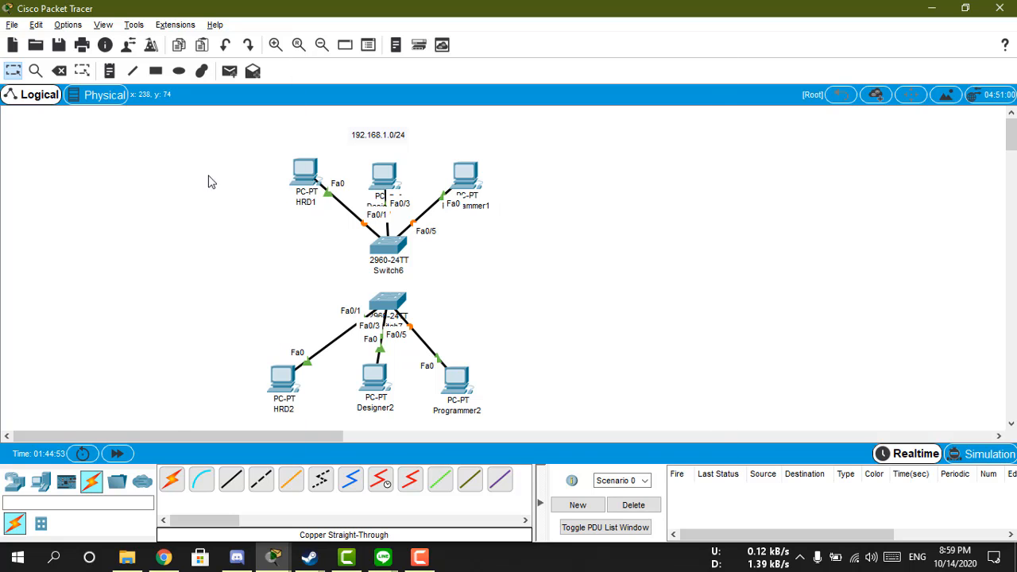
pyautogui.moveTo(177, 159); pyautogui.dragTo(726, 421)
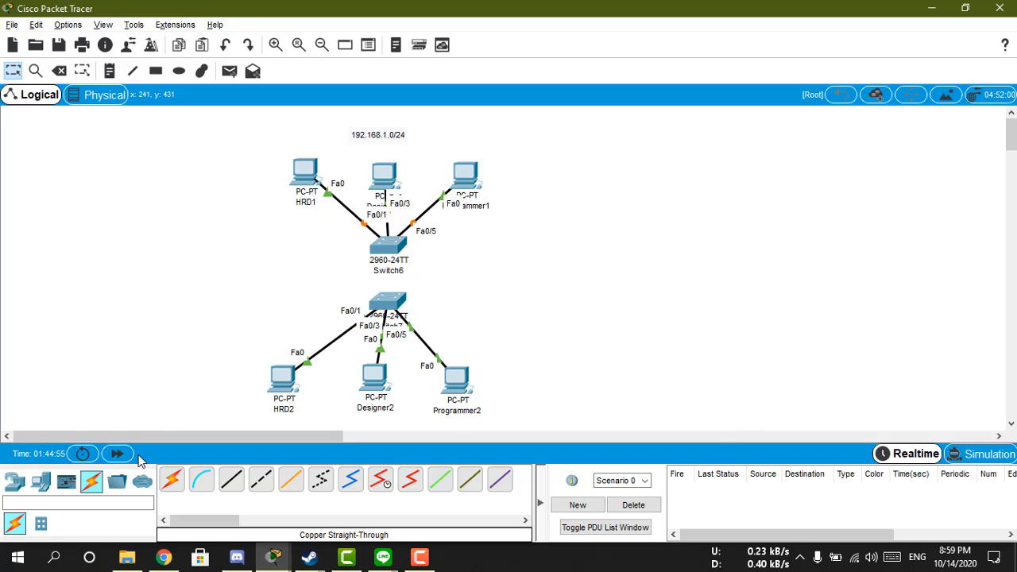
# Link Switch6 to Switch7 through FastEthernet0/24 on both switches with a copper straight-through cable
pyautogui.click(232, 488)
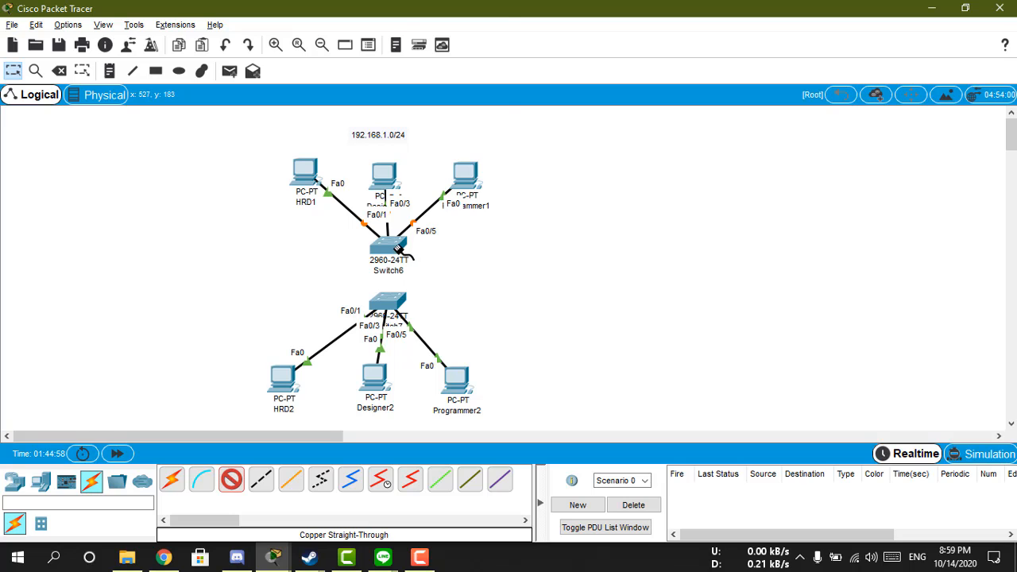
pyautogui.click(395, 248)
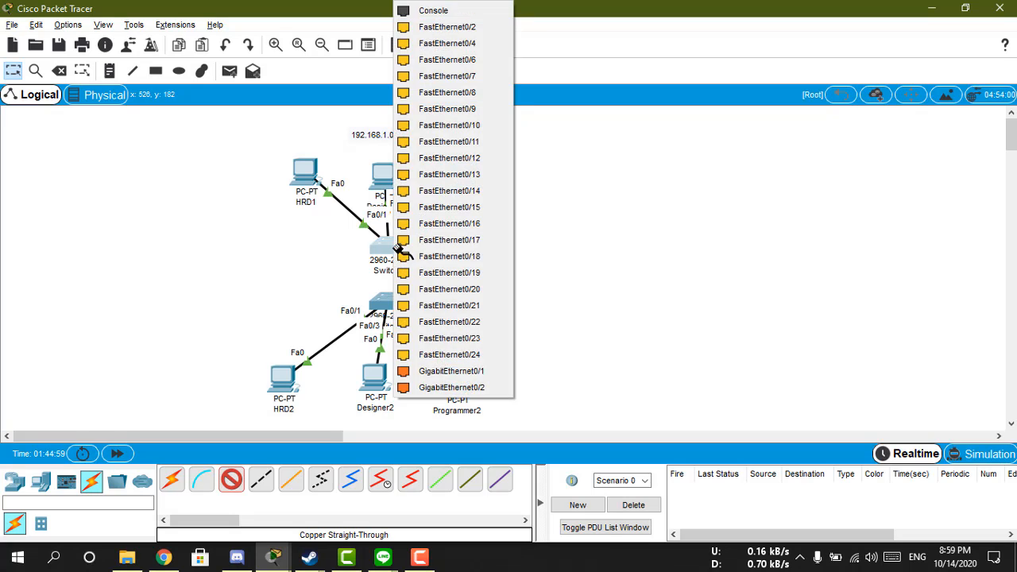
pyautogui.click(444, 355)
pyautogui.click(391, 308)
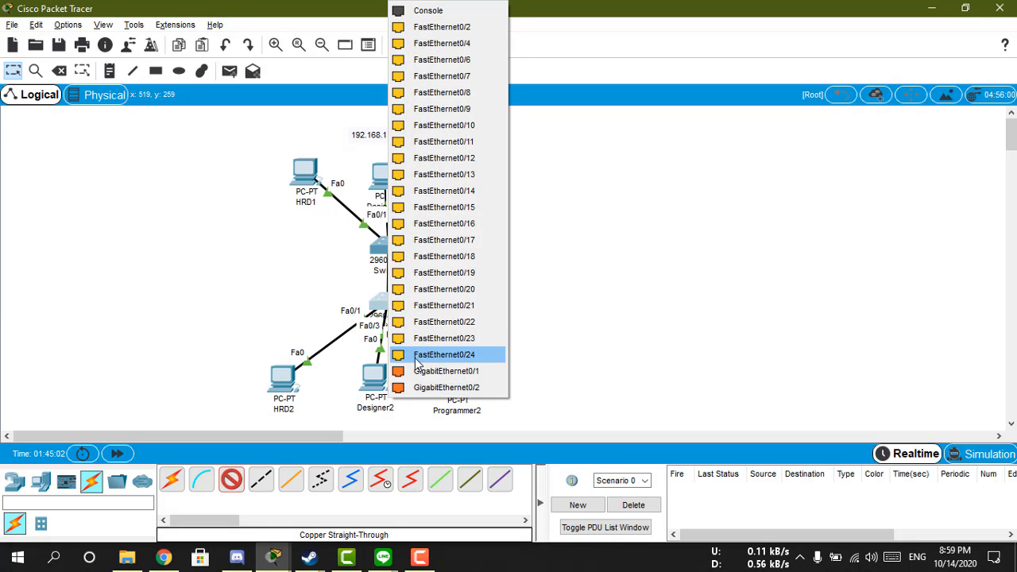
pyautogui.click(419, 359)
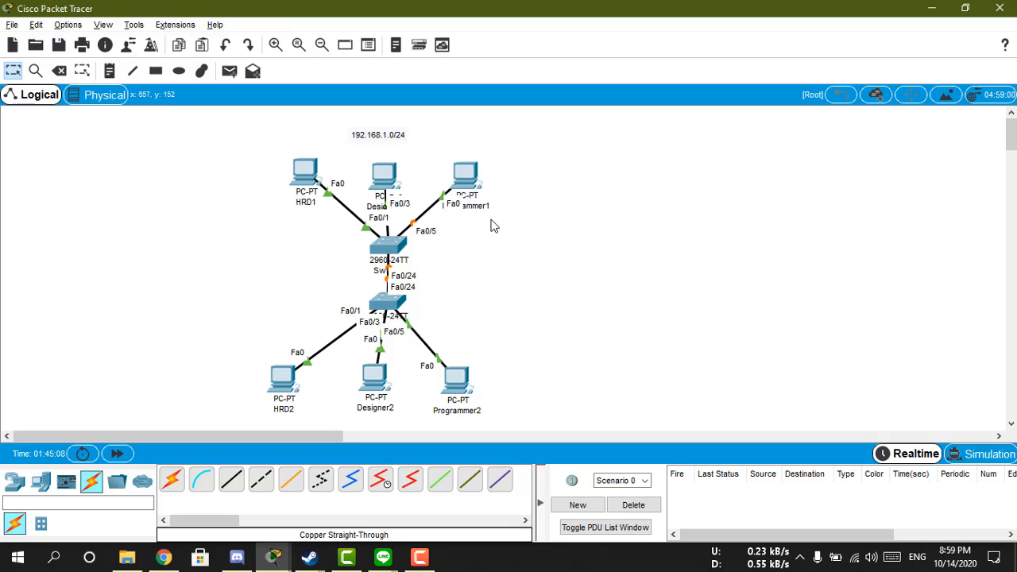
# Enter global configuration mode in Switch7's command line and place its window beside the topology
pyautogui.click(397, 304)
pyautogui.click(411, 101)
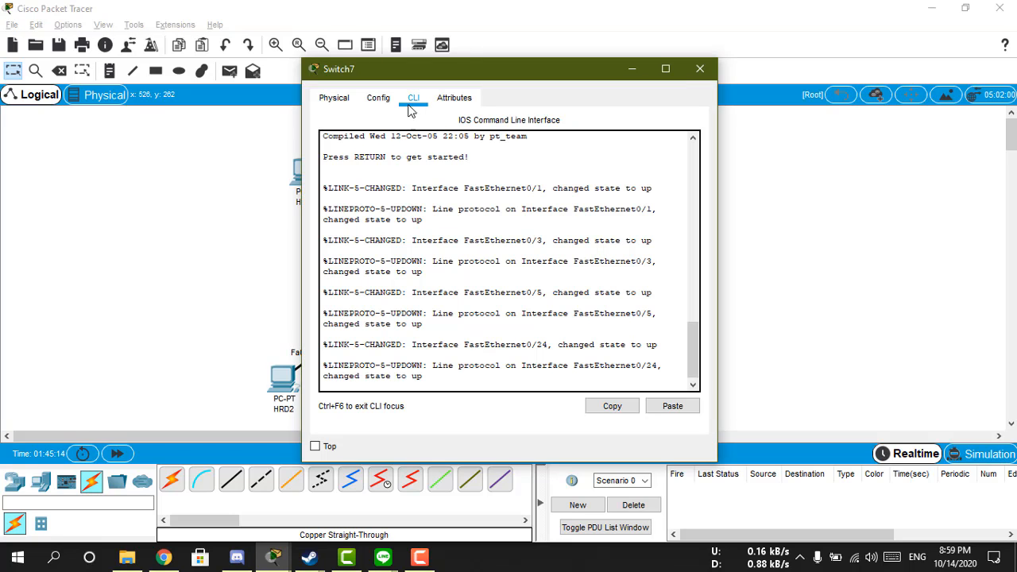
pyautogui.press('Return')
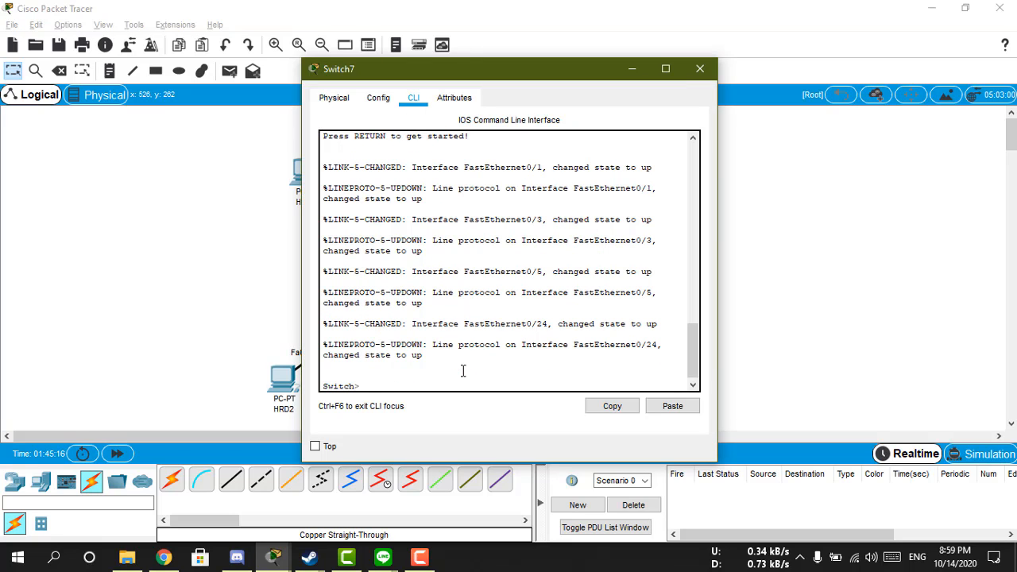
pyautogui.write('en')
pyautogui.press('Return')
pyautogui.write('conf')
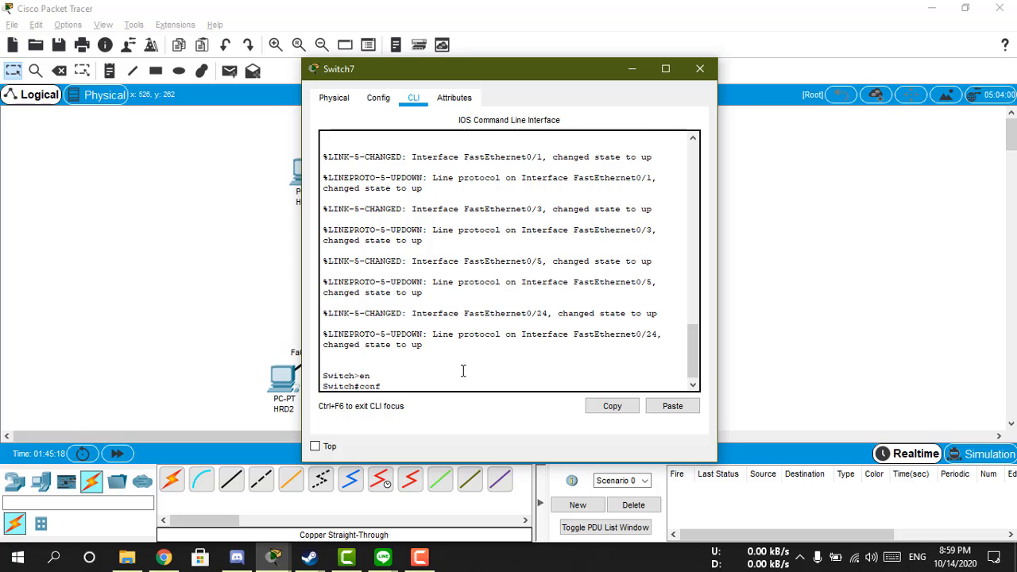
pyautogui.write(' term')
pyautogui.press('Return')
pyautogui.moveTo(599, 78); pyautogui.dragTo(840, 68)
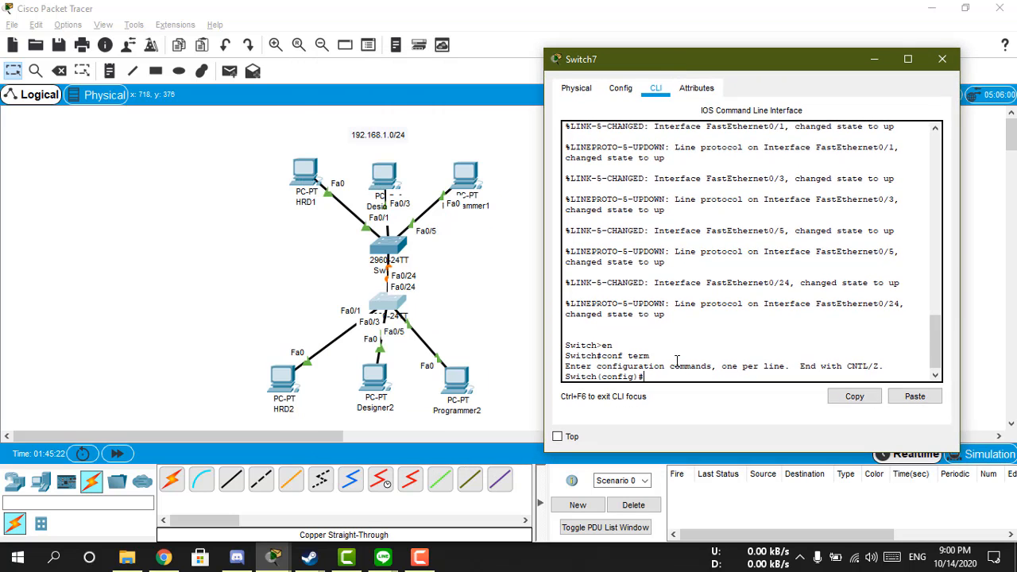
# Create VLAN 10 on Switch7 and name it HRD
pyautogui.write('vlan ')
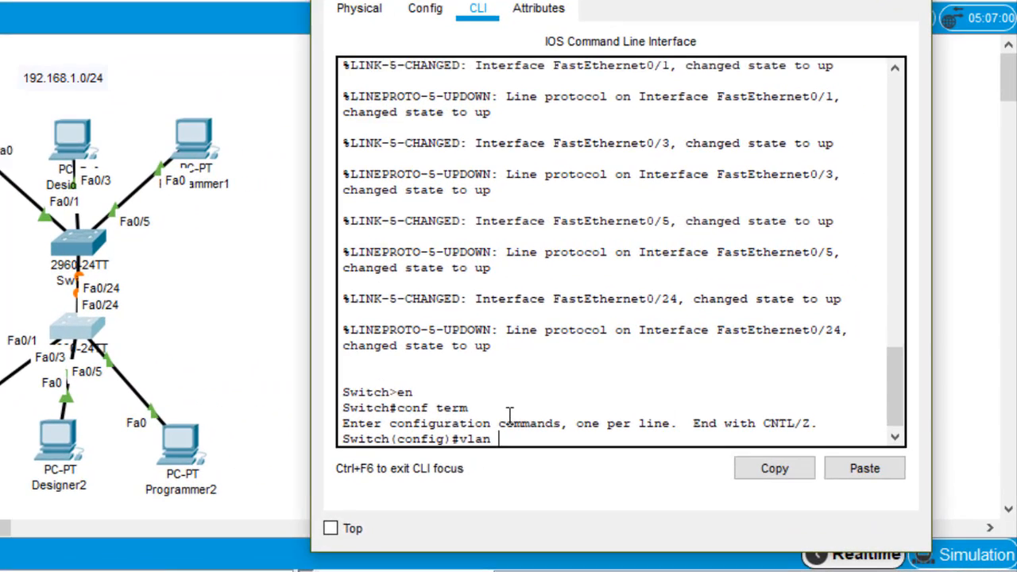
pyautogui.write('10')
pyautogui.press('Return')
pyautogui.write('name')
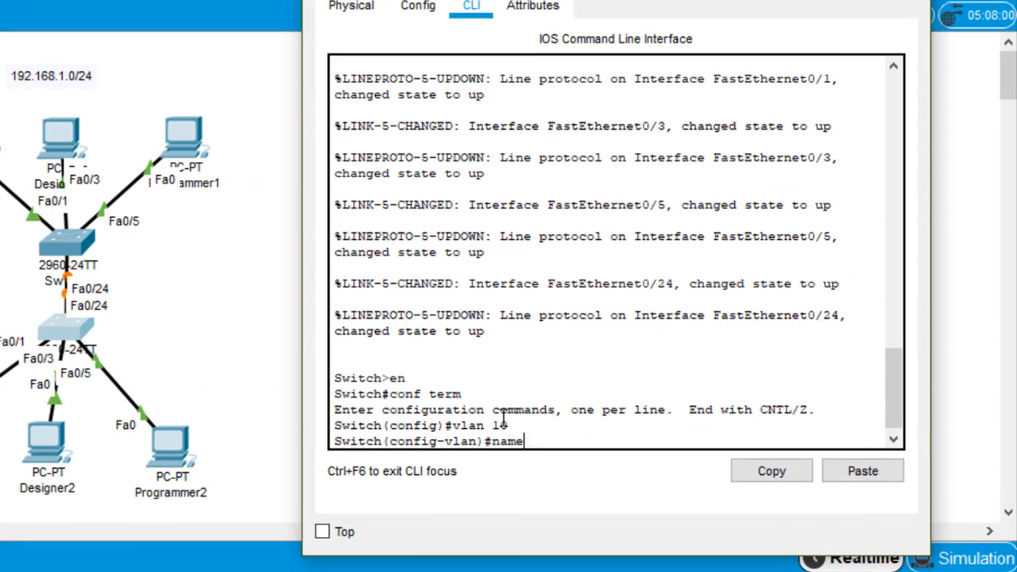
pyautogui.write(' RD')
pyautogui.press('BackSpace')
pyautogui.press('BackSpace')
pyautogui.write('HRD')
pyautogui.press('Return')
# Create VLAN 20 on Switch7 and name it Designer
pyautogui.write('vlan')
pyautogui.press('BackSpace')
pyautogui.press('BackSpace')
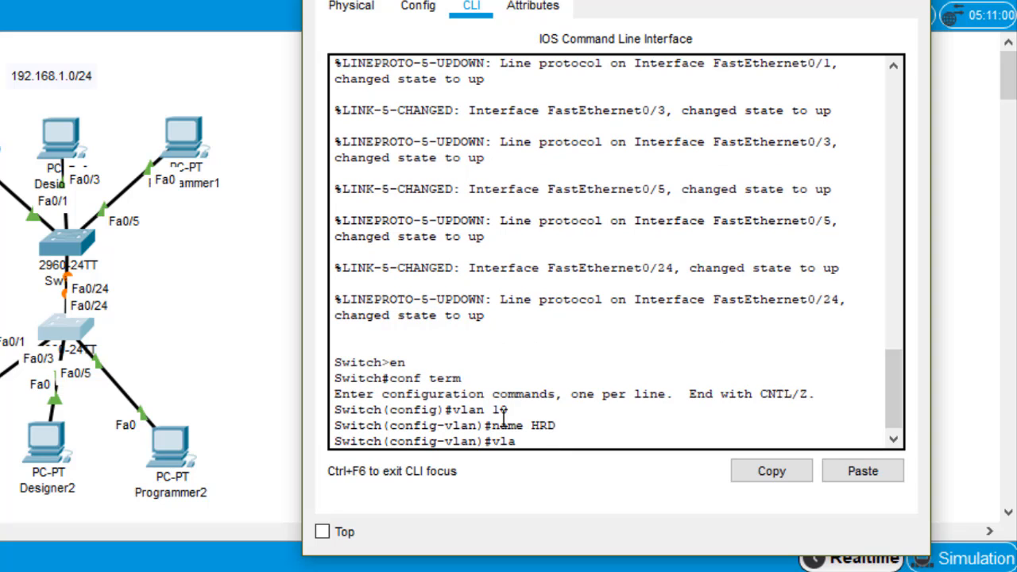
pyautogui.write('n 20')
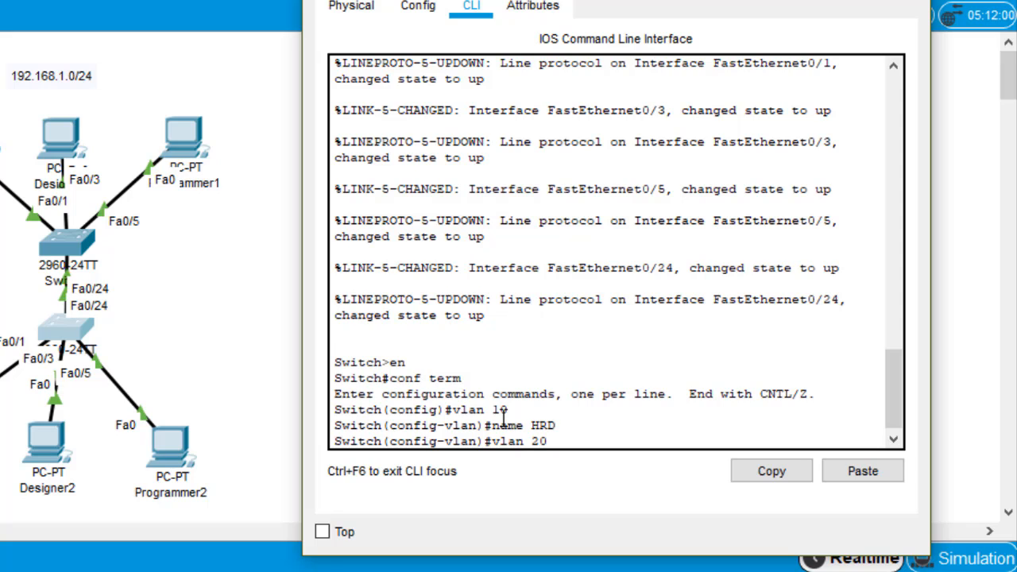
pyautogui.press('Return')
pyautogui.write('nam')
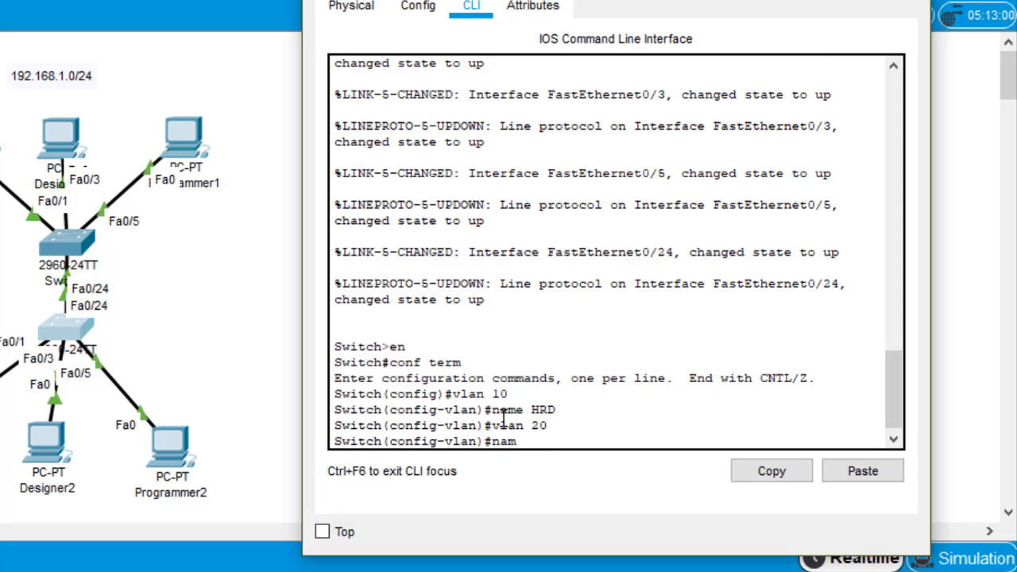
pyautogui.write('e Designer')
pyautogui.press('Return')
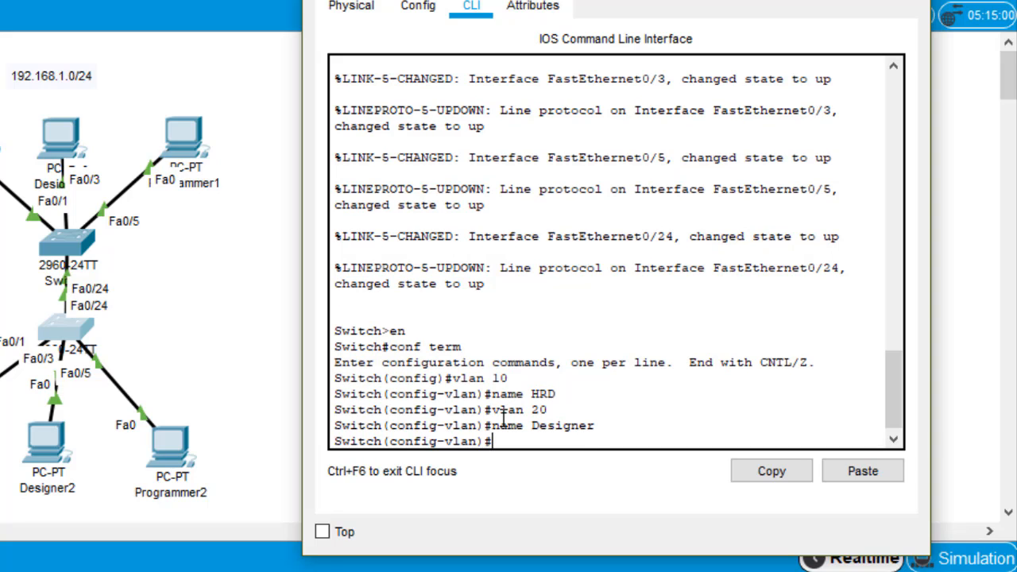
# Create VLAN 30 on Switch7 and name it Programmer
pyautogui.write('Vlan')
pyautogui.press('BackSpace')
pyautogui.press('BackSpace')
pyautogui.press('BackSpace')
pyautogui.press('BackSpace')
pyautogui.write('vlan 30')
pyautogui.press('Return')
pyautogui.write('name')
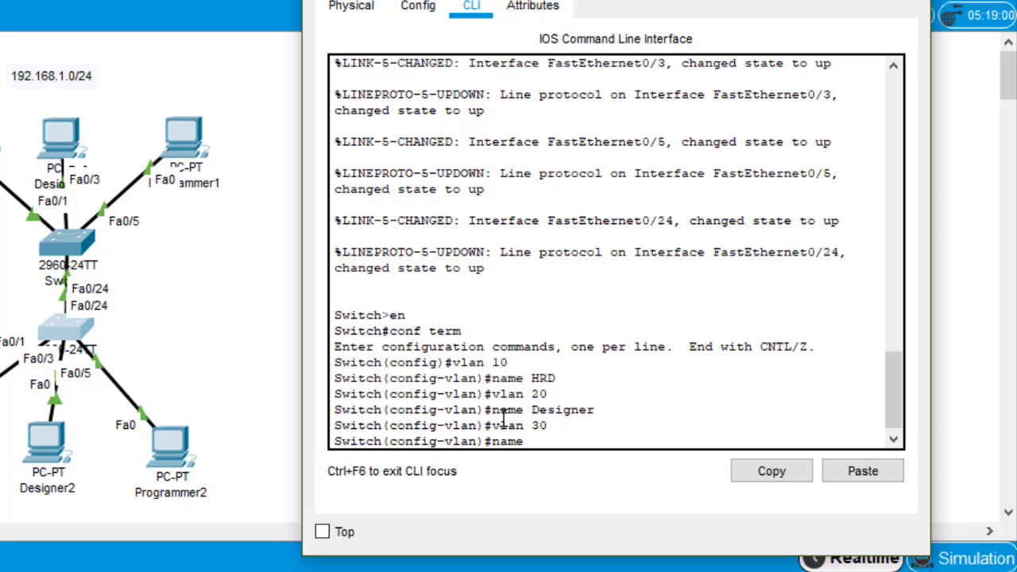
pyautogui.write(' Programmer')
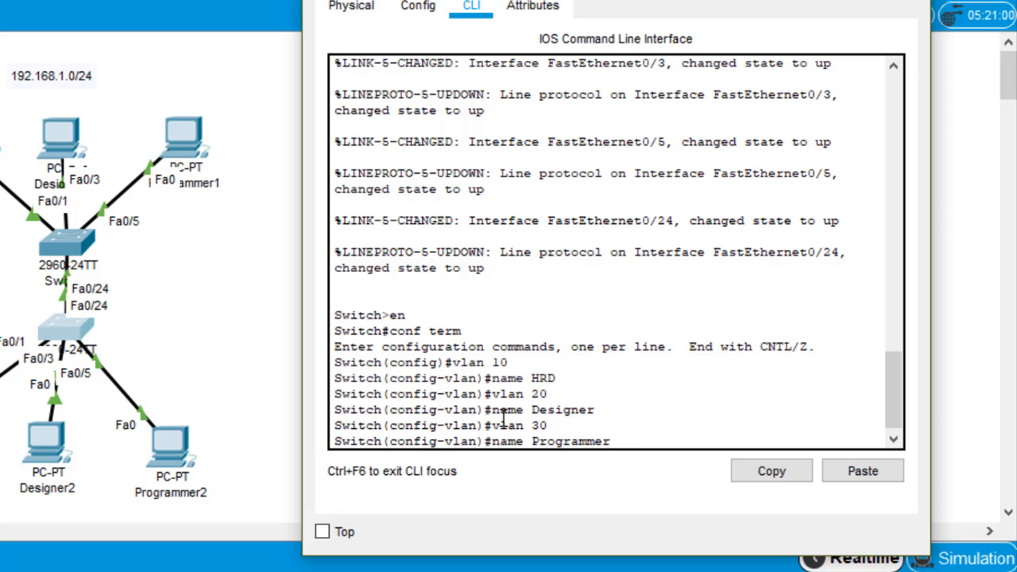
pyautogui.press('Return')
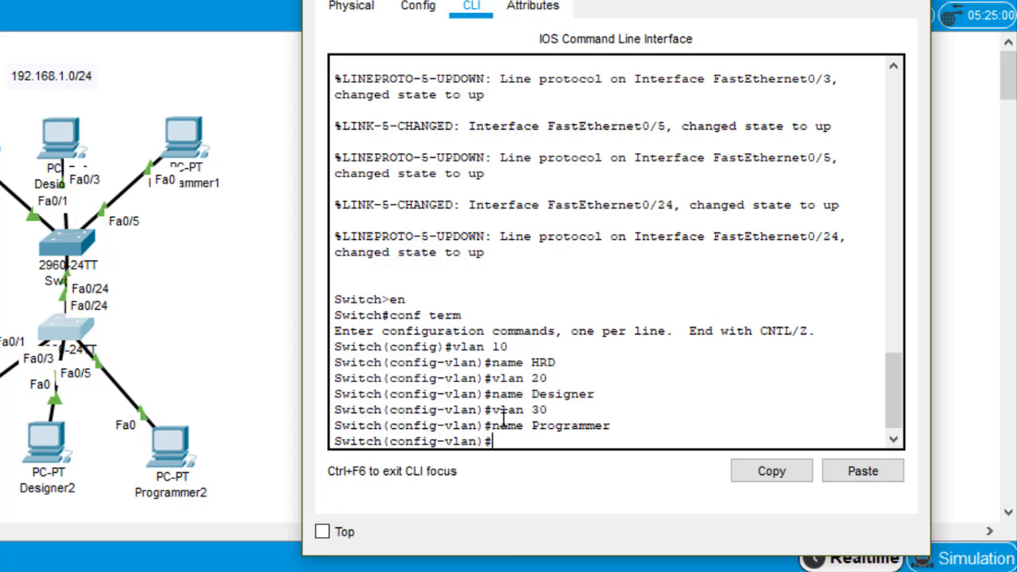
# Set Switch7's interface range fa0/1-2 to access mode and assign it to VLAN 10
pyautogui.write('int')
pyautogui.write('fa0/1-2')
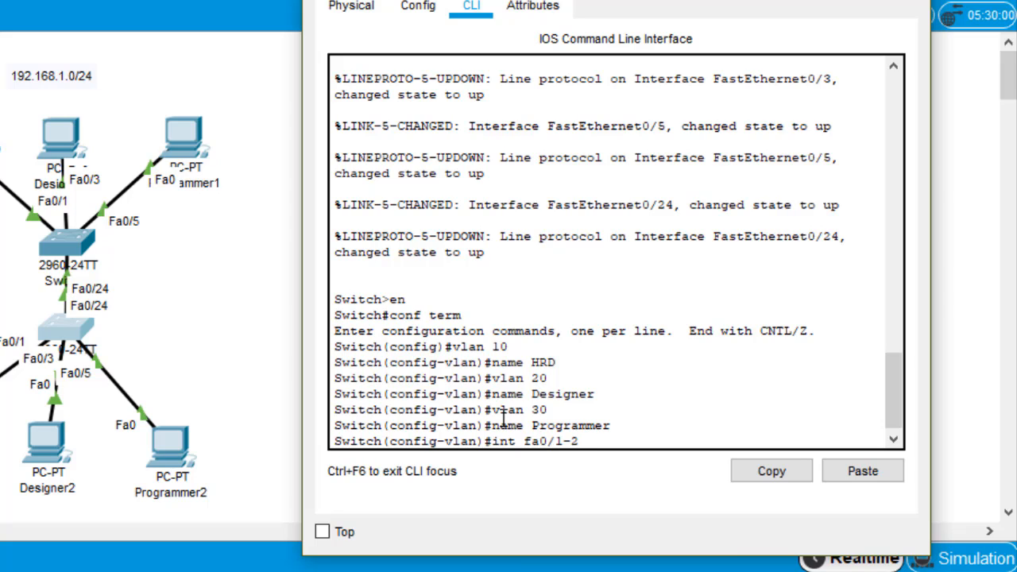
pyautogui.press('Left')
pyautogui.press('Left')
pyautogui.press('Left')
pyautogui.write('range')
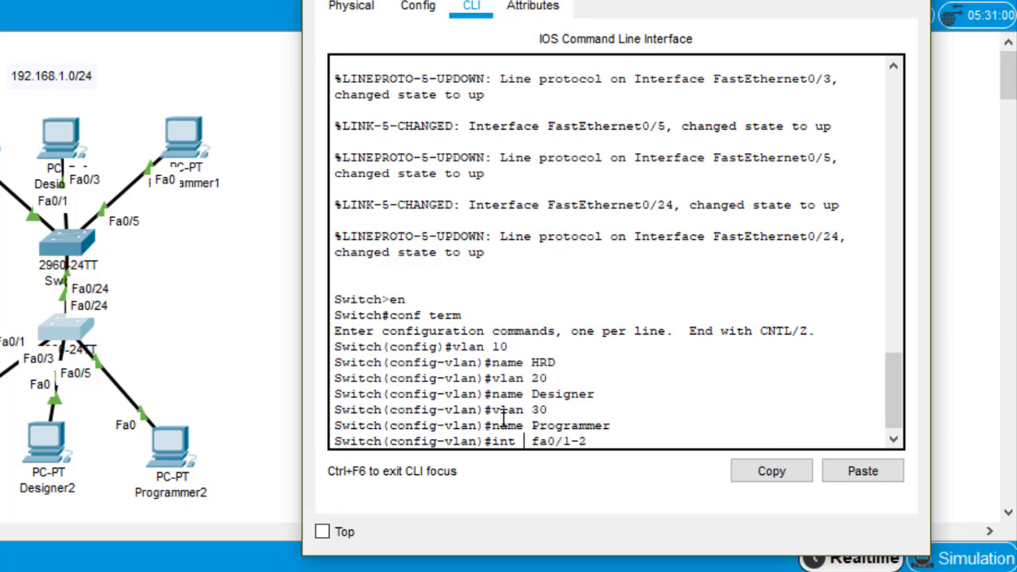
pyautogui.press('Return')
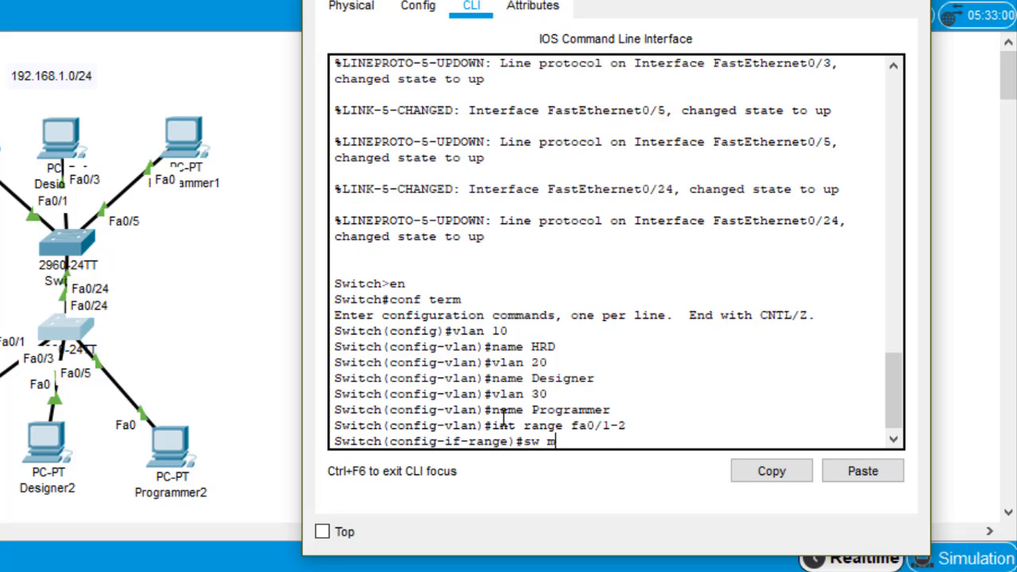
pyautogui.press('Return')
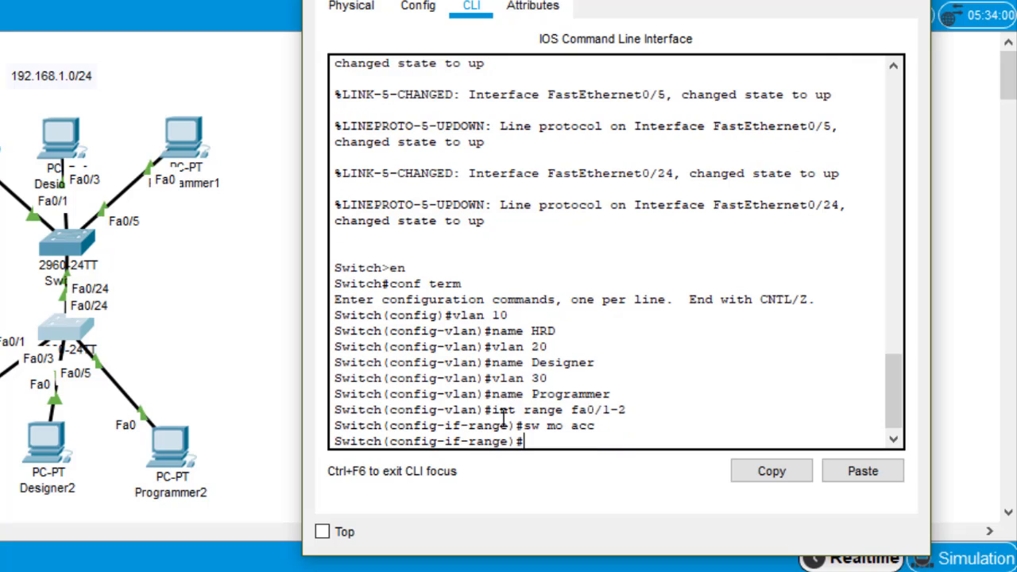
pyautogui.write('sw acc vlan 10')
pyautogui.press('Return')
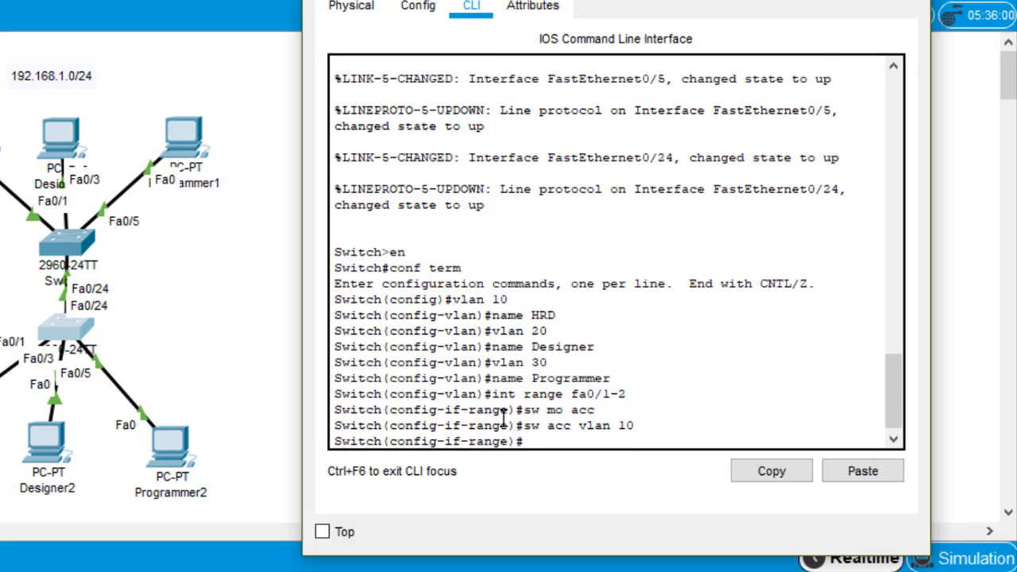
# Set Switch7's interface range fa0/3-4 to access mode and assign it to VLAN 20
pyautogui.press('Up')
pyautogui.press('Up')
pyautogui.press('Up')
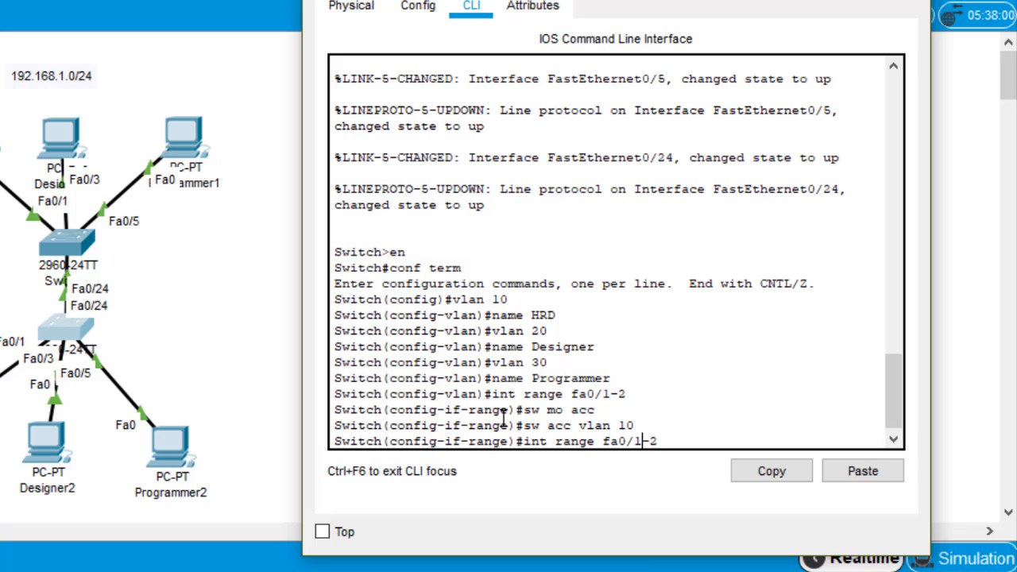
pyautogui.press('Left')
pyautogui.press('Left')
pyautogui.press('BackSpace')
pyautogui.write('3')
pyautogui.press('Return')
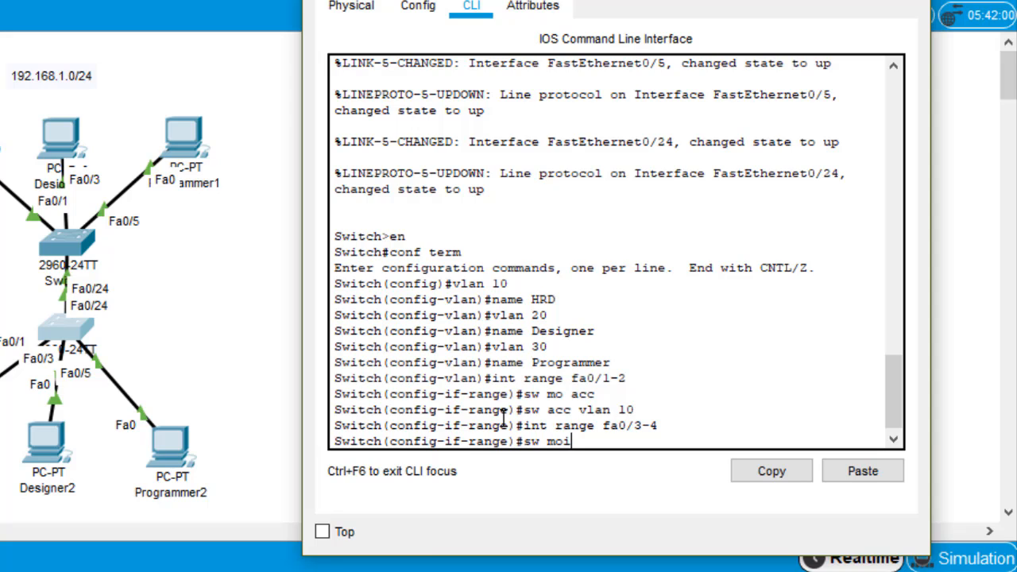
pyautogui.write('sw mo acc')
pyautogui.press('Return')
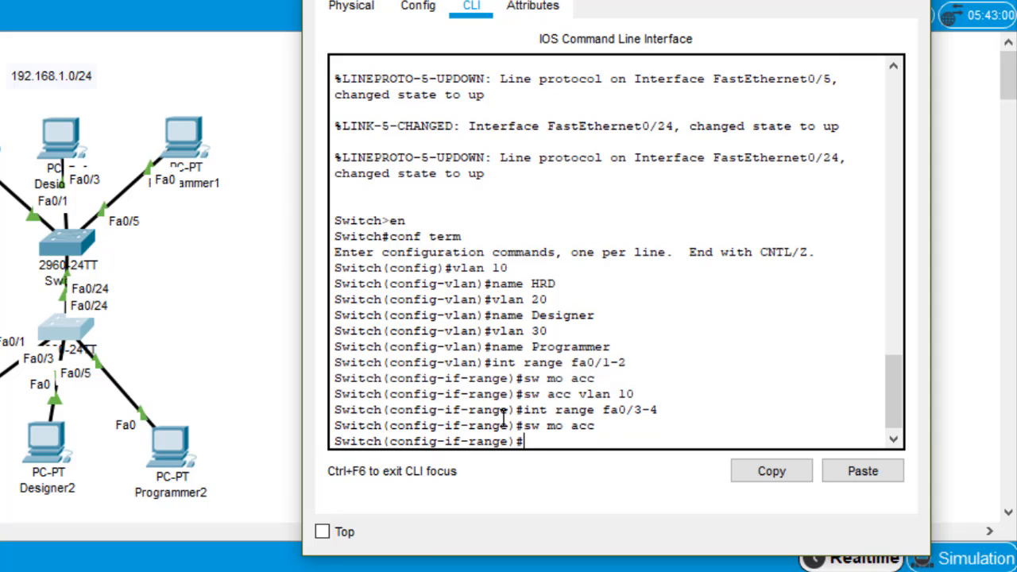
pyautogui.write('sw acc vlan 20')
pyautogui.press('Return')
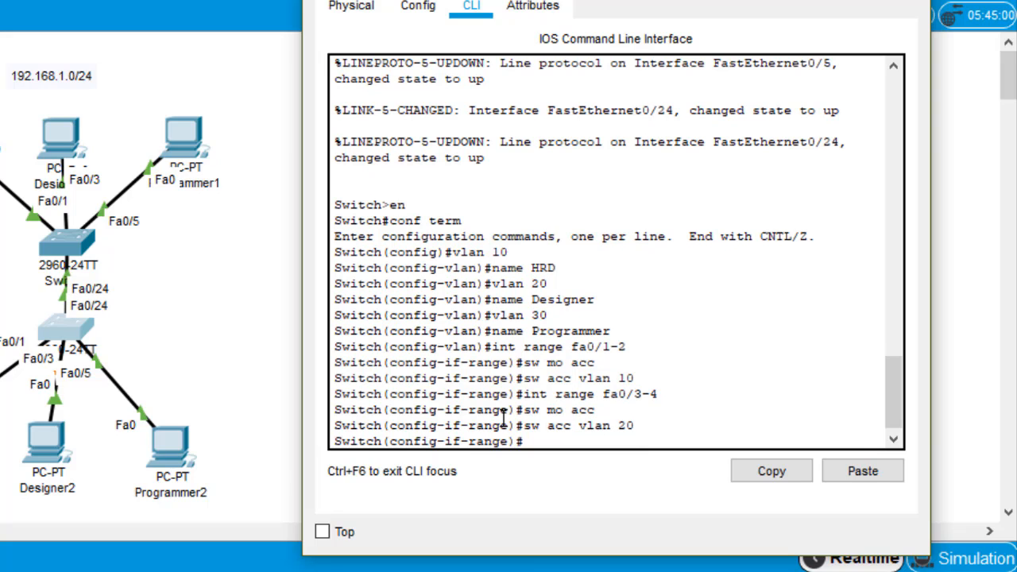
# Set Switch7's interface range fa0/5-6 to access mode and assign it to VLAN 30
pyautogui.press('Up')
pyautogui.press('Up')
pyautogui.press('Up')
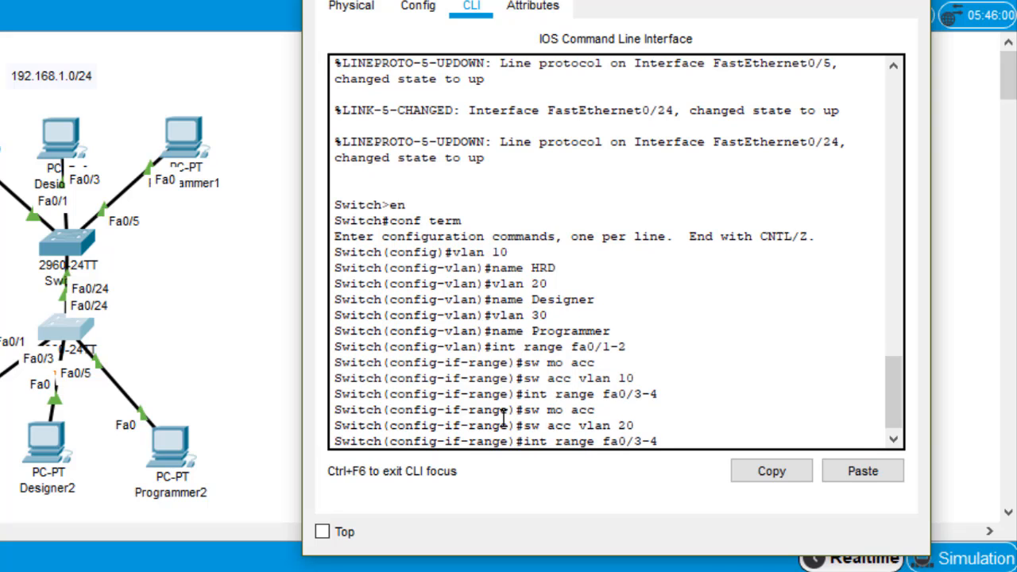
pyautogui.press('BackSpace')
pyautogui.write('5')
pyautogui.press('Return')
pyautogui.write('sw mo acc')
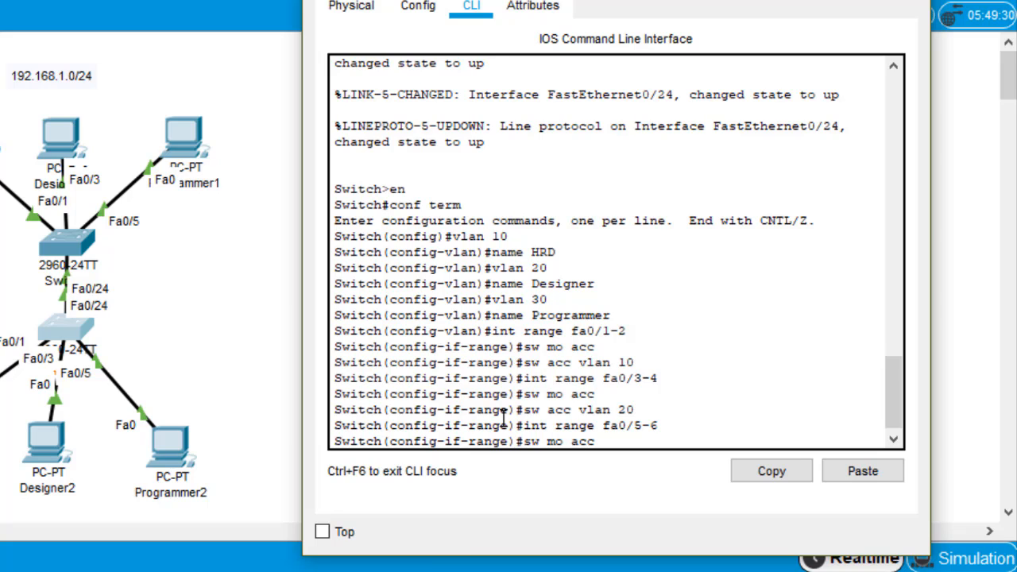
pyautogui.press('Return')
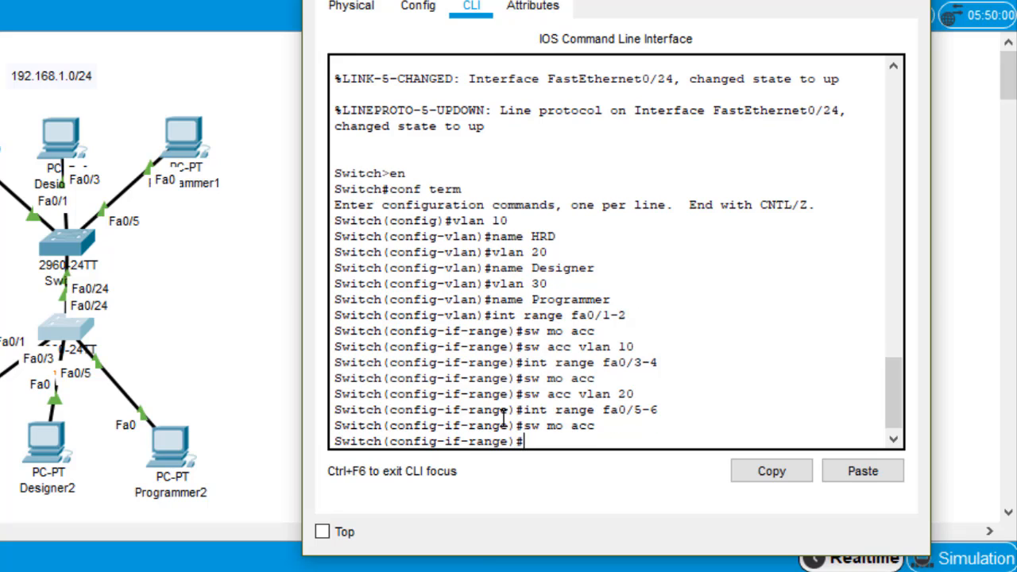
pyautogui.write('sw')
pyautogui.press('BackSpace')
pyautogui.press('BackSpace')
pyautogui.write('sw')
pyautogui.write('cc vlan 30')
pyautogui.press('Return')
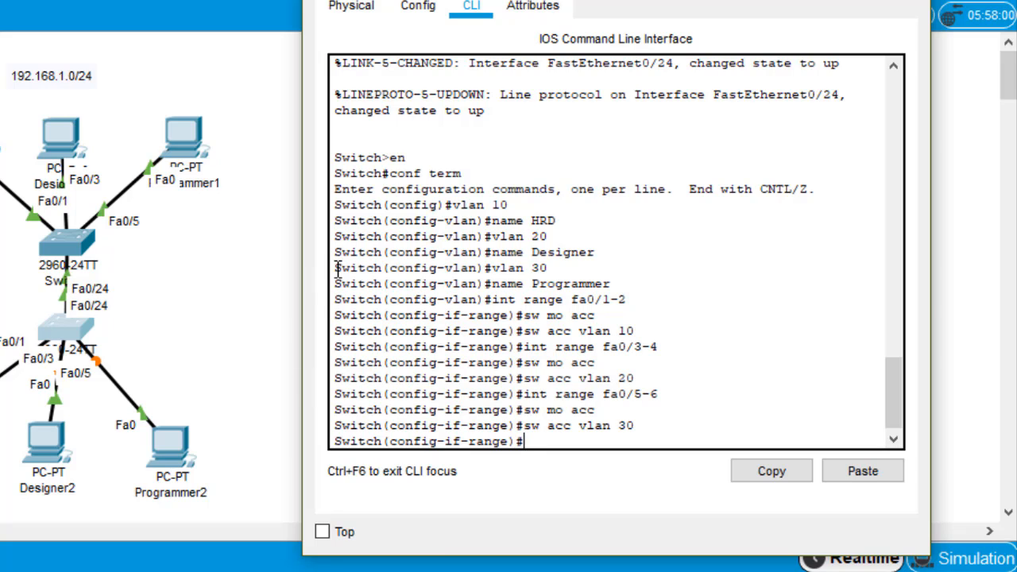
# Open Switch6's command line and enter global configuration mode
pyautogui.moveTo(455, 205); pyautogui.dragTo(639, 426)
pyautogui.click(529, 268)
pyautogui.click(73, 243)
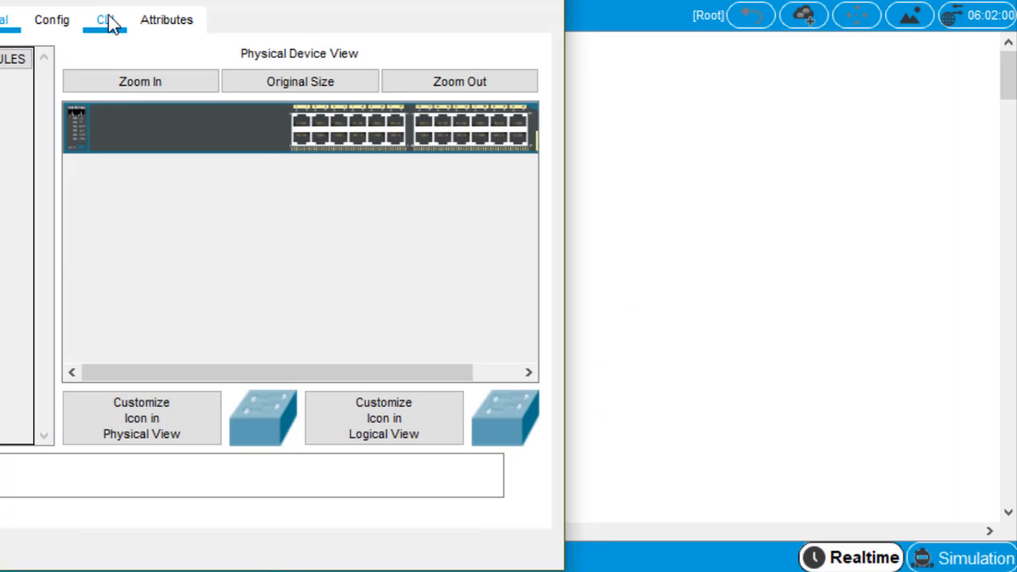
pyautogui.click(108, 19)
pyautogui.press('Return')
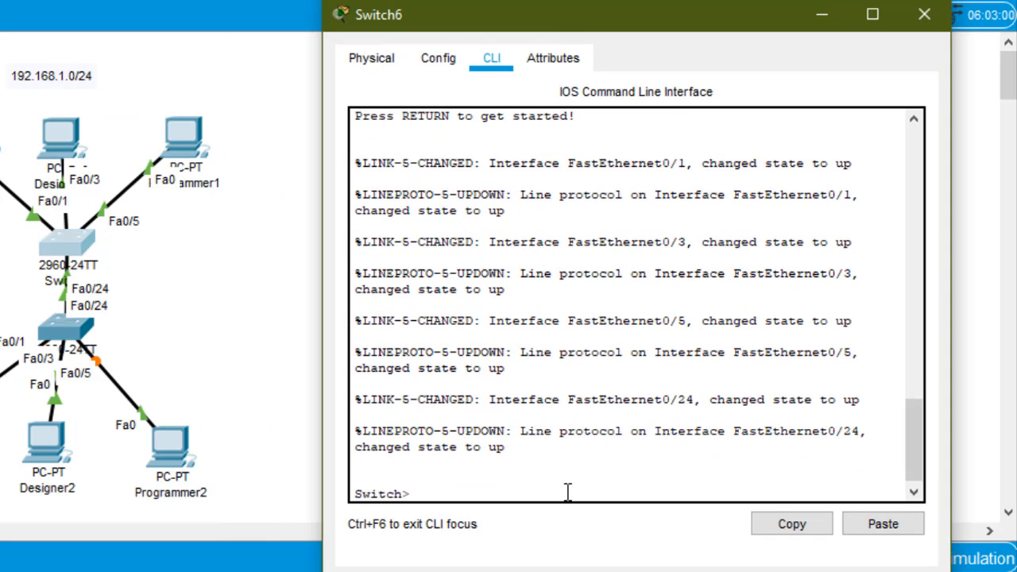
pyautogui.write('int')
pyautogui.press('BackSpace')
pyautogui.write('en')
pyautogui.press('Return')
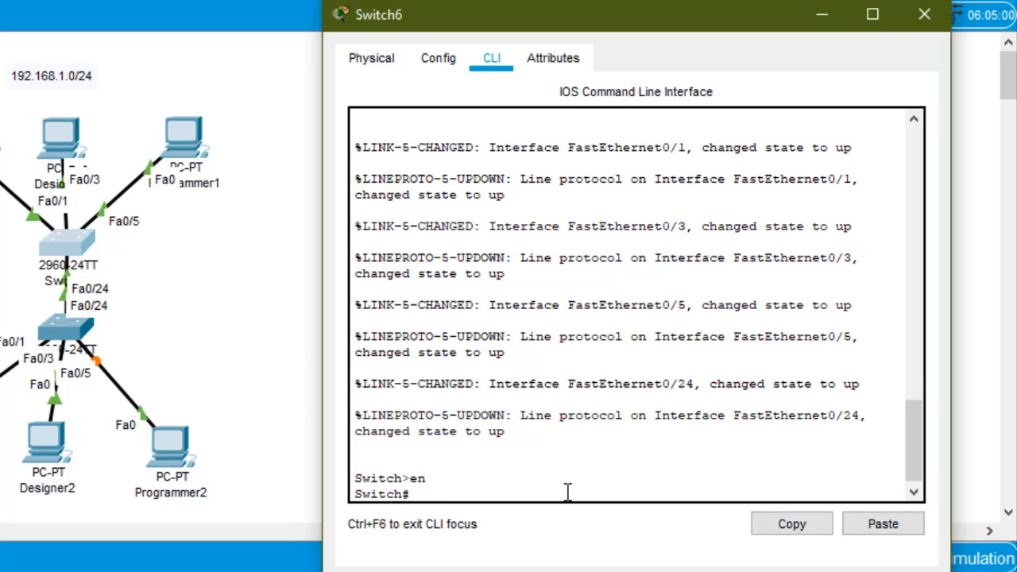
pyautogui.write('conf term')
pyautogui.press('Return')
# Create VLAN 10 on Switch6 and name it HRD
pyautogui.write('vlan')
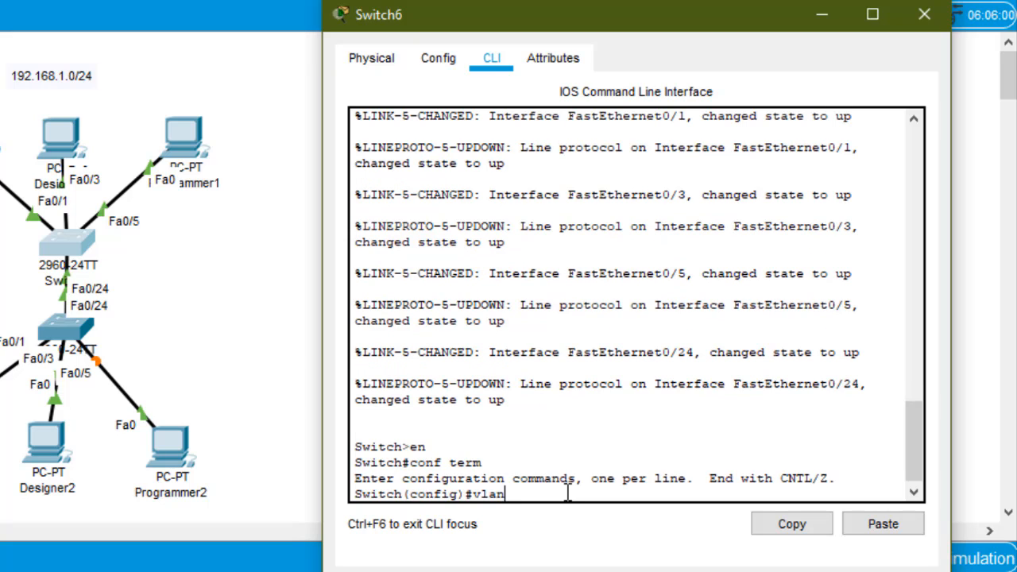
pyautogui.write(' 10')
pyautogui.press('Return')
pyautogui.write('name ')
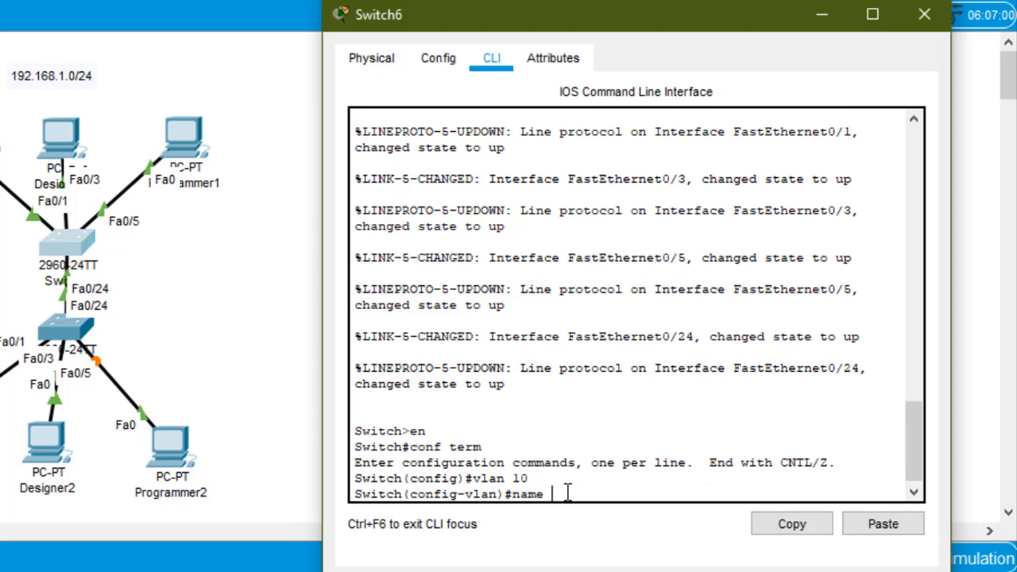
pyautogui.write('V')
pyautogui.press('BackSpace')
pyautogui.write('HRD')
pyautogui.press('Return')
# Create VLAN 20 on Switch6 and name it Designer
pyautogui.write('vlan 20')
pyautogui.press('Return')
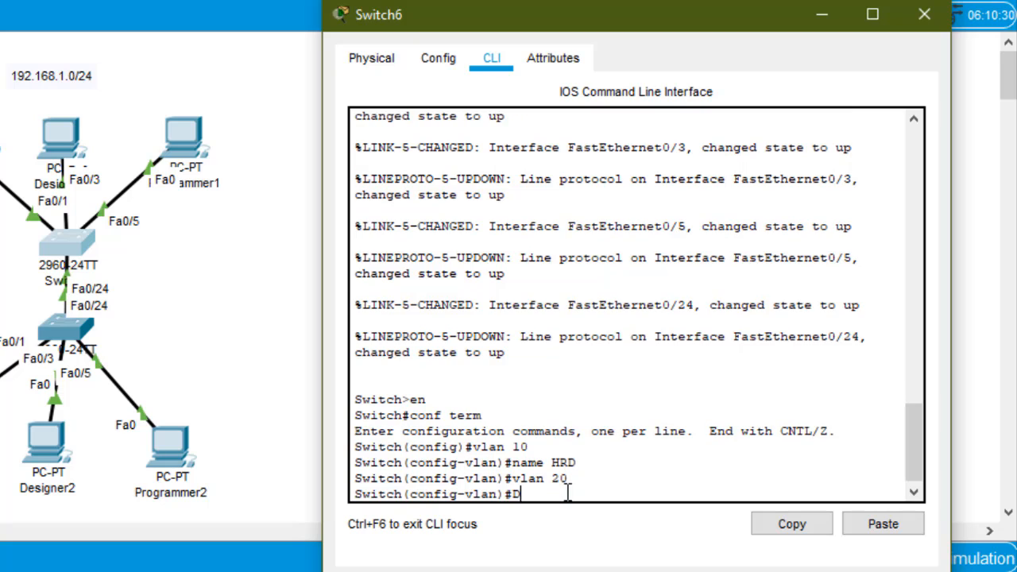
pyautogui.write('name Desighner')
pyautogui.press('Return')
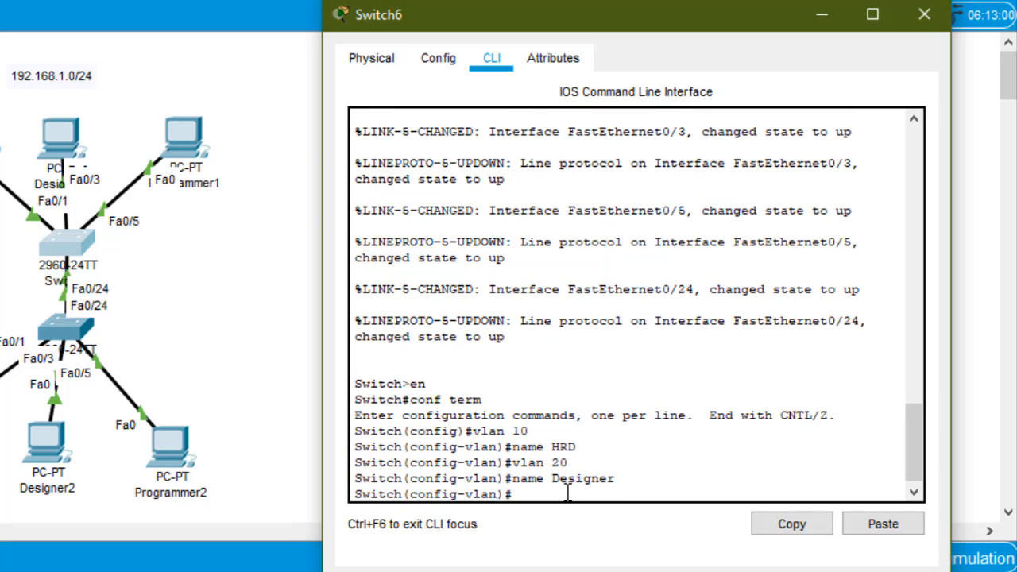
# Create VLAN 30 on Switch6 and name it Programmer
pyautogui.write('vlan 30')
pyautogui.press('Return')
pyautogui.write('name ')
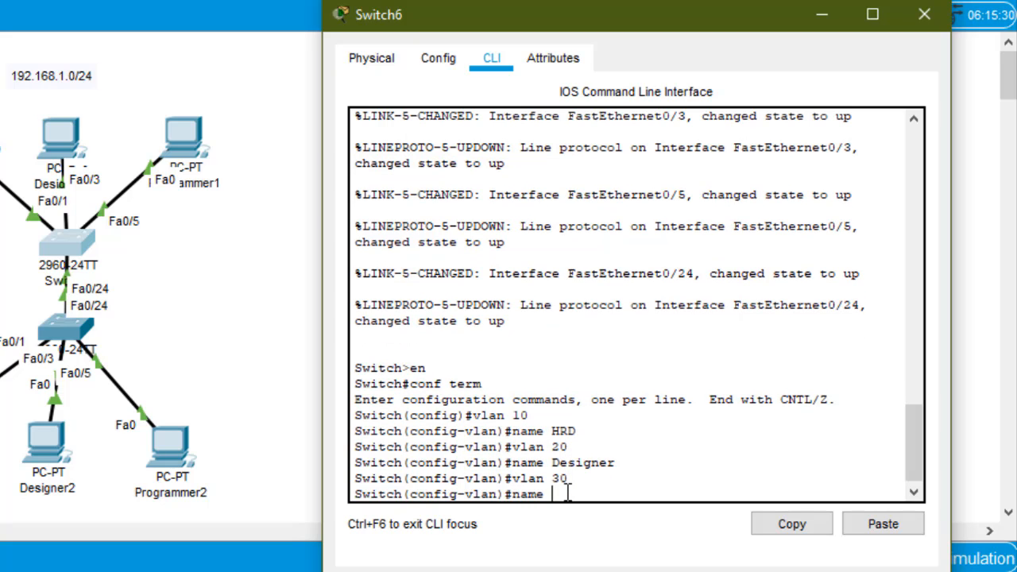
pyautogui.write('Programmer')
pyautogui.press('Return')
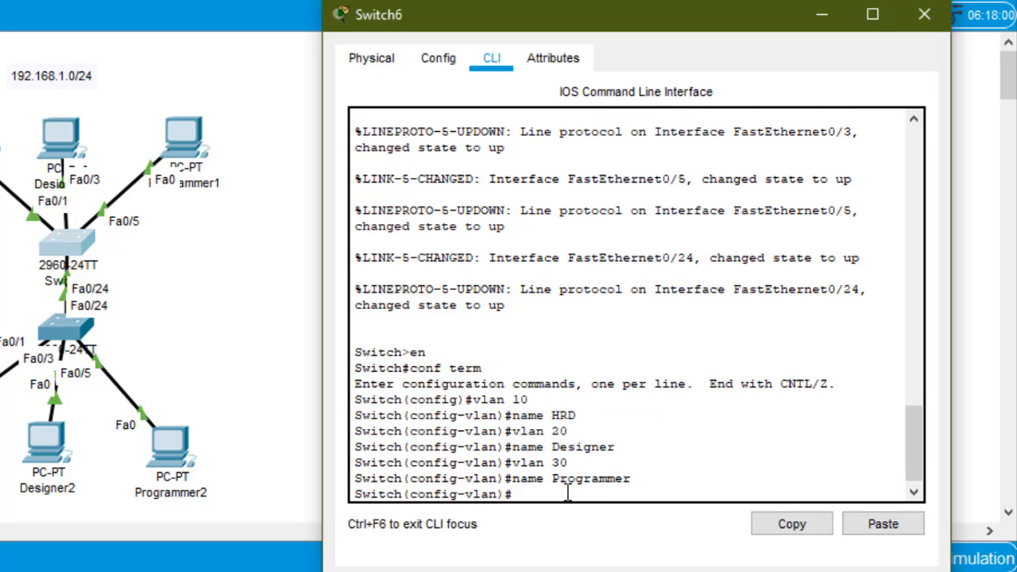
pyautogui.press('Up')
pyautogui.press('Return')
pyautogui.press('Up')
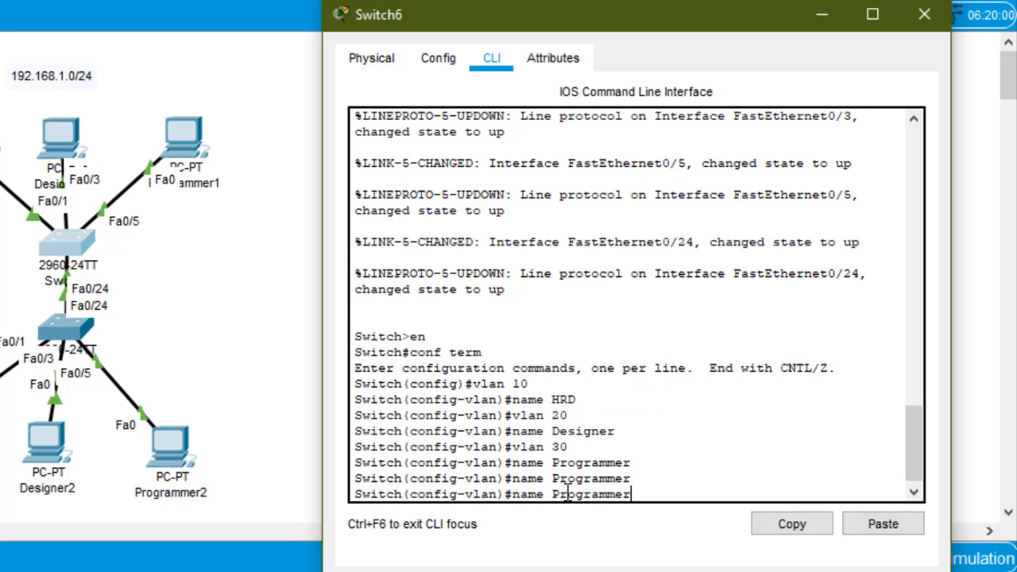
pyautogui.press('Return')
# Set Switch6's interface range fa0/1-2 to access mode and assign it to VLAN 10
pyautogui.write('int ra')
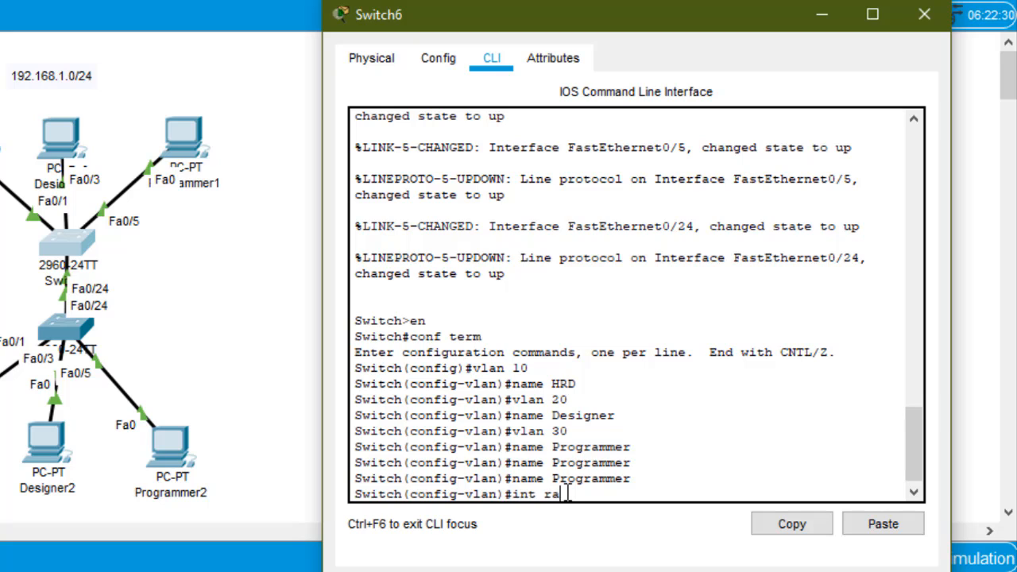
pyautogui.write('nge fa0/1-2')
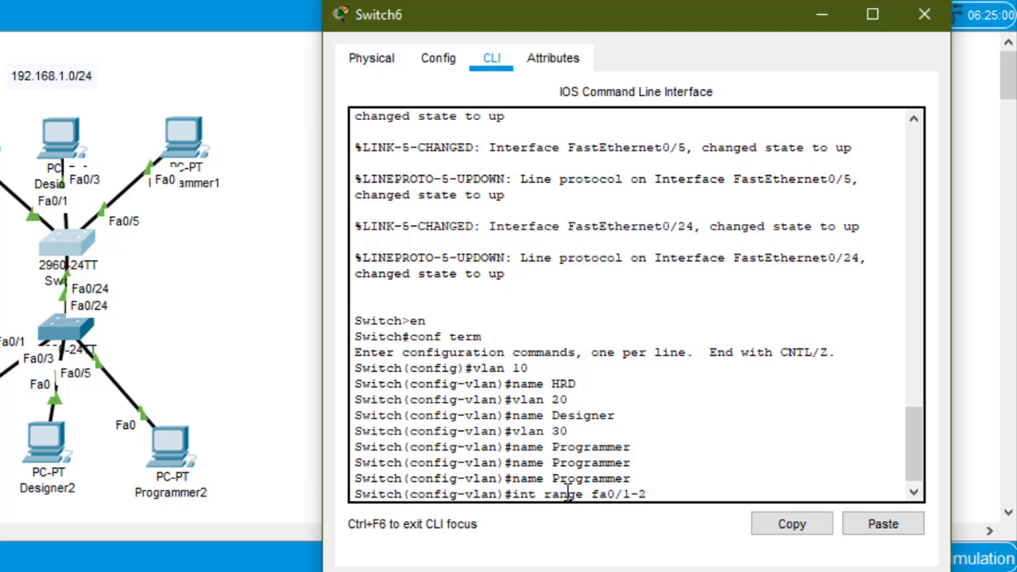
pyautogui.press('Return')
pyautogui.write('sw mo acc')
pyautogui.press('Return')
pyautogui.write('sw acc fa')
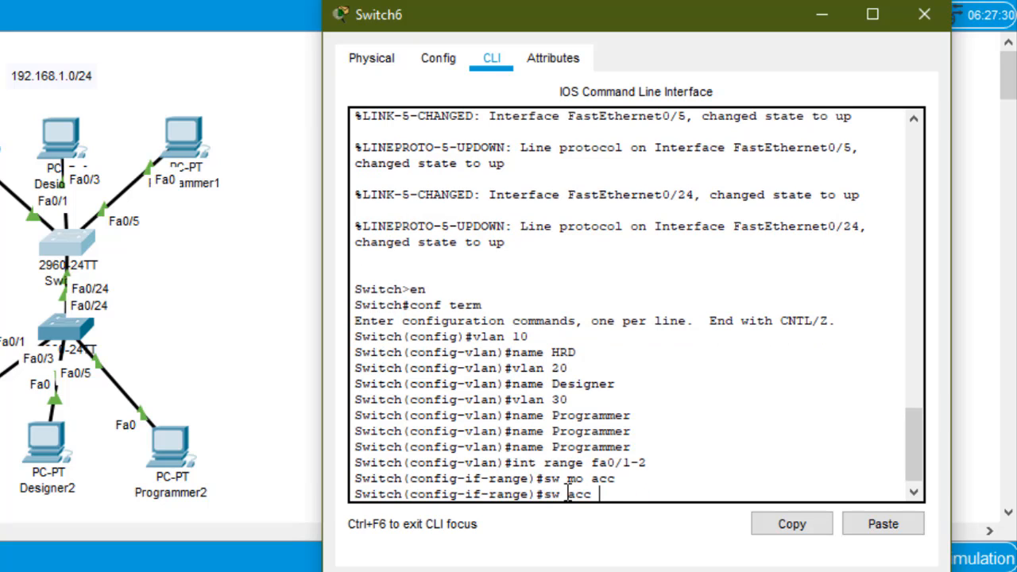
pyautogui.press('BackSpace')
pyautogui.write('vlan 10')
pyautogui.press('Return')
# Set Switch6's interface range fa0/3-4 to access mode and assign it to VLAN 20
pyautogui.press('Up')
pyautogui.press('Up')
pyautogui.press('Up')
pyautogui.press('Left')
pyautogui.press('Left')
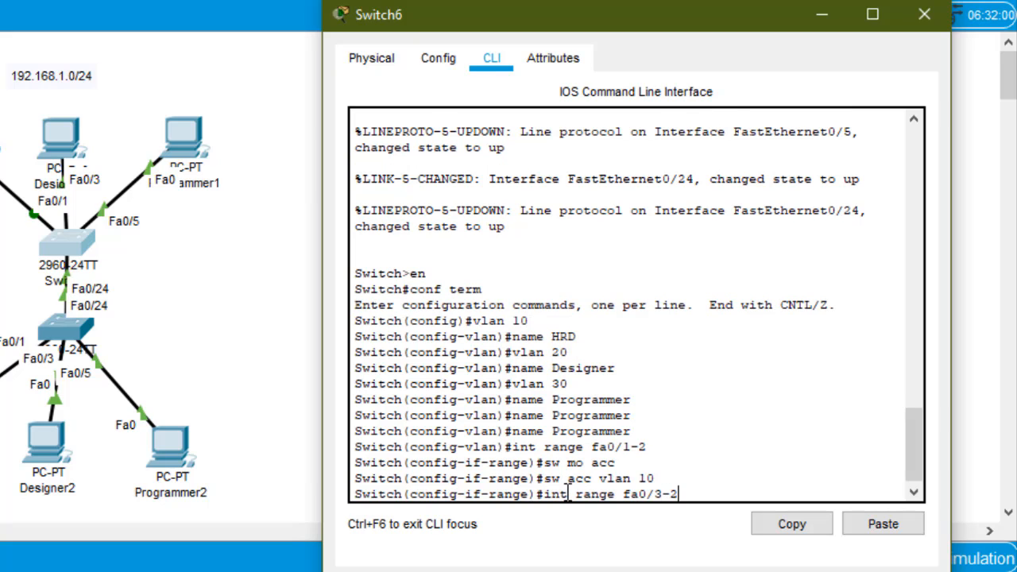
pyautogui.press('BackSpace')
pyautogui.write('4')
pyautogui.press('Return')
pyautogui.write('sw mo acc')
pyautogui.press('Return')
pyautogui.write('sw a')
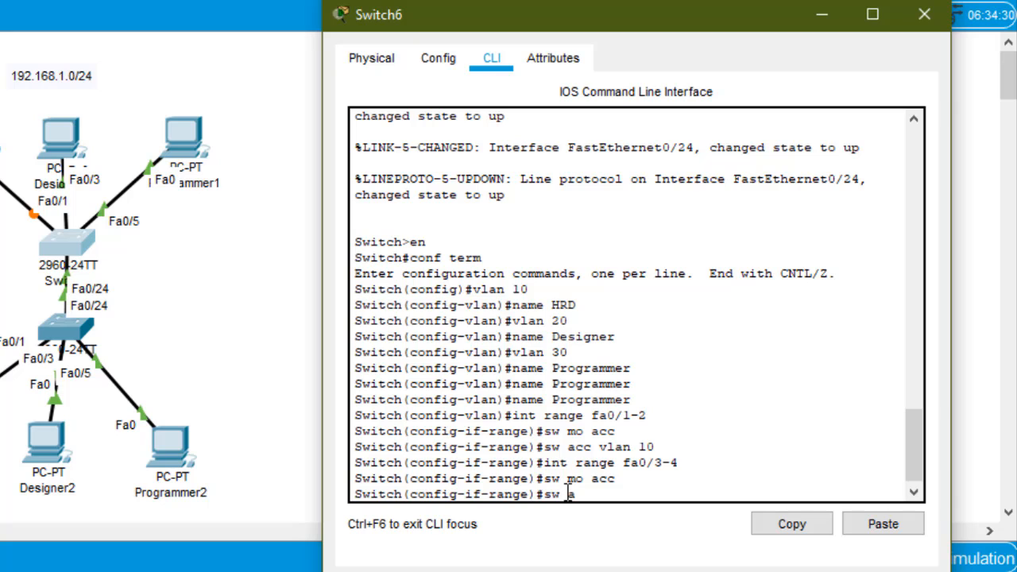
pyautogui.write('cc vlan 20')
pyautogui.press('Return')
# Set Switch6's interface range fa0/5-6 to access mode and assign it to VLAN 30
pyautogui.write('int range')
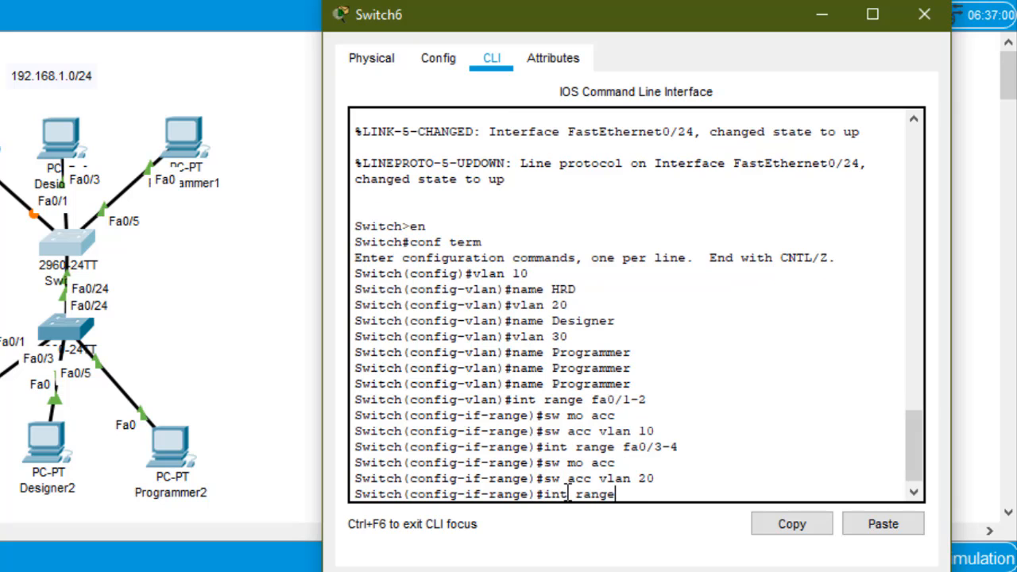
pyautogui.write(' fa0/5-6')
pyautogui.press('Return')
pyautogui.write('sw mo acc')
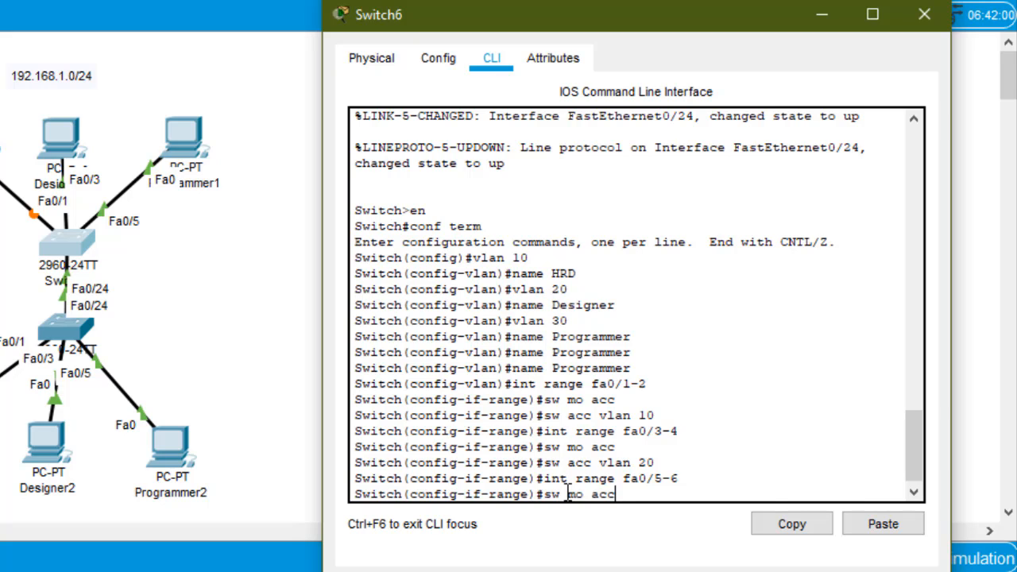
pyautogui.press('Return')
pyautogui.write('sw acc vlan 30')
pyautogui.press('Return')
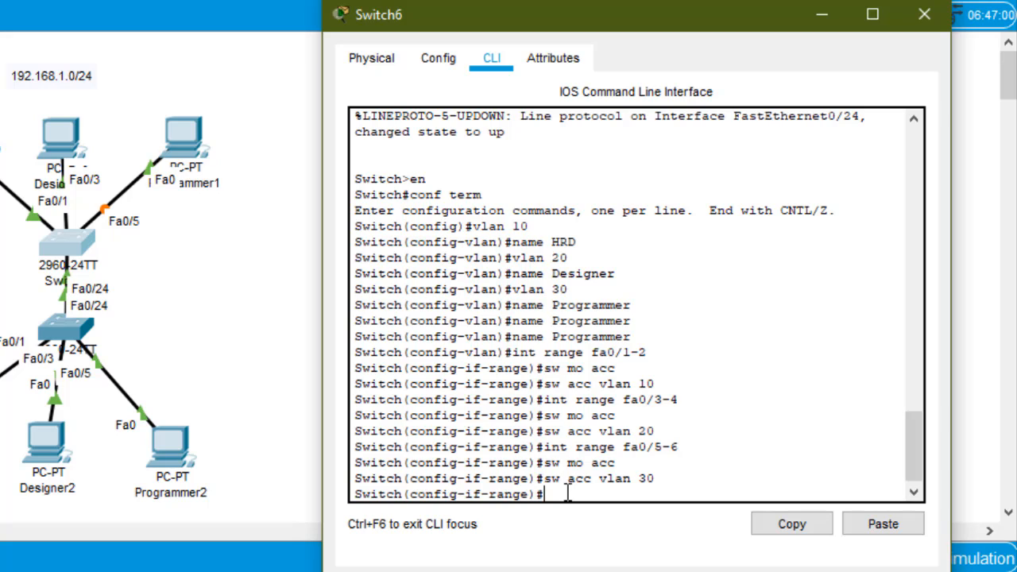
# Set Switch6's interface Fa0/24 to trunk mode
pyautogui.write('int f')
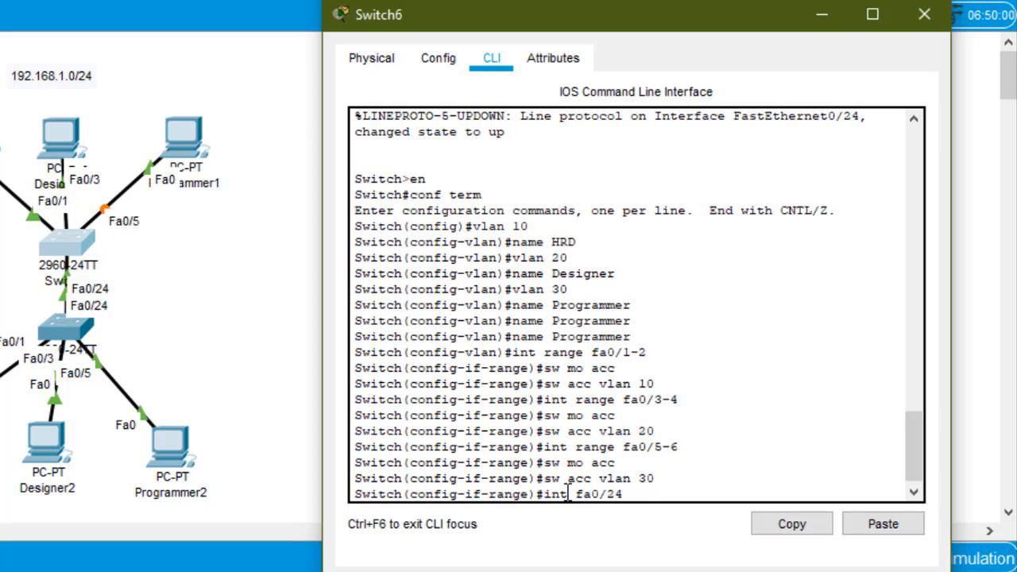
pyautogui.write('a0/24')
pyautogui.press('Return')
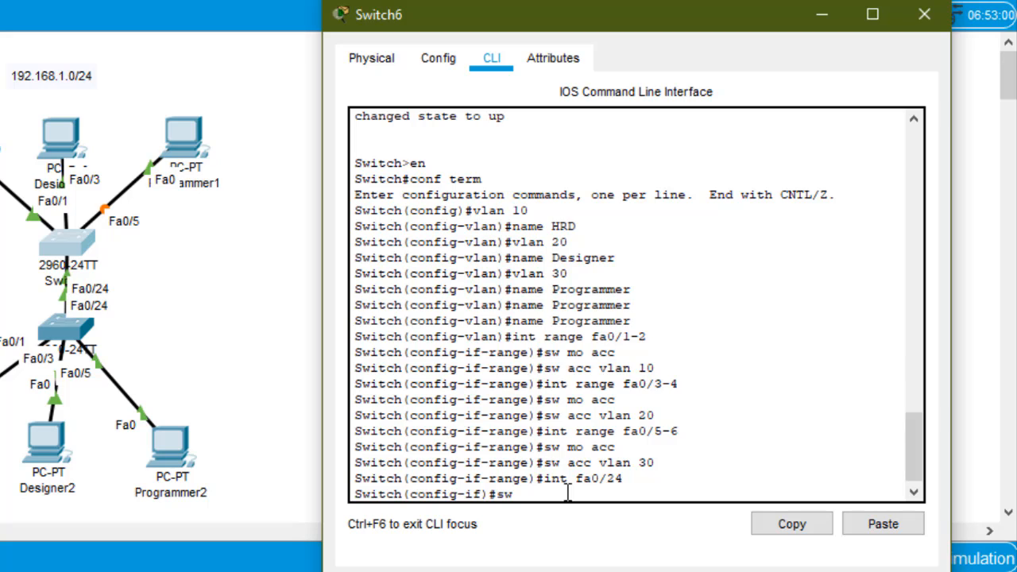
pyautogui.write('switch mode trunk')
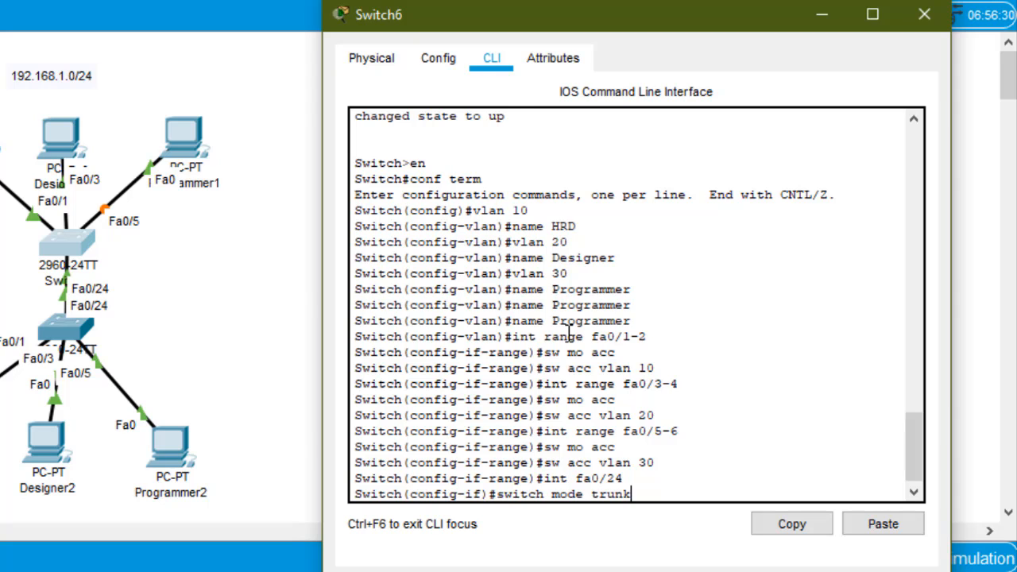
pyautogui.press('Return')
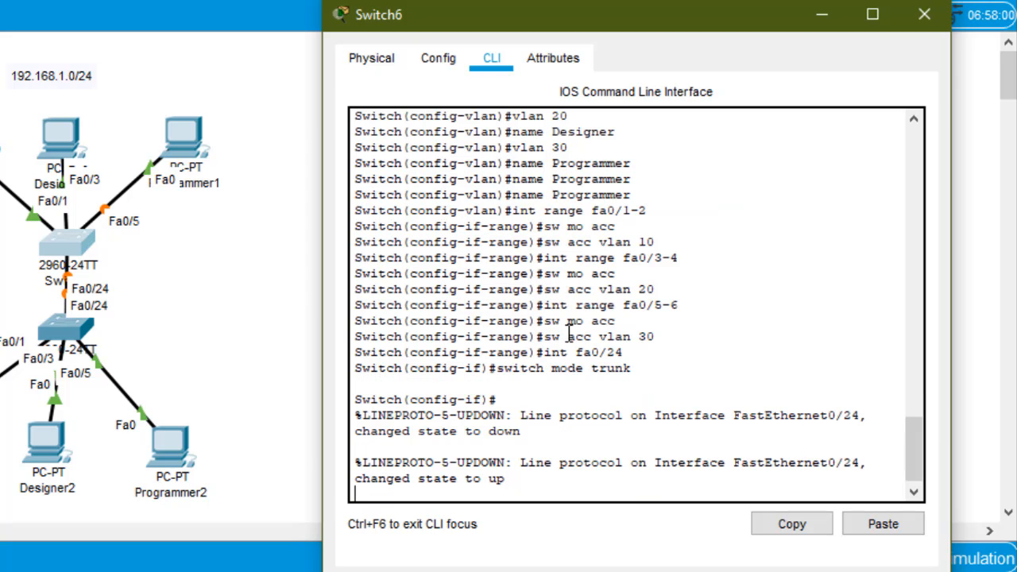
pyautogui.press('Return')
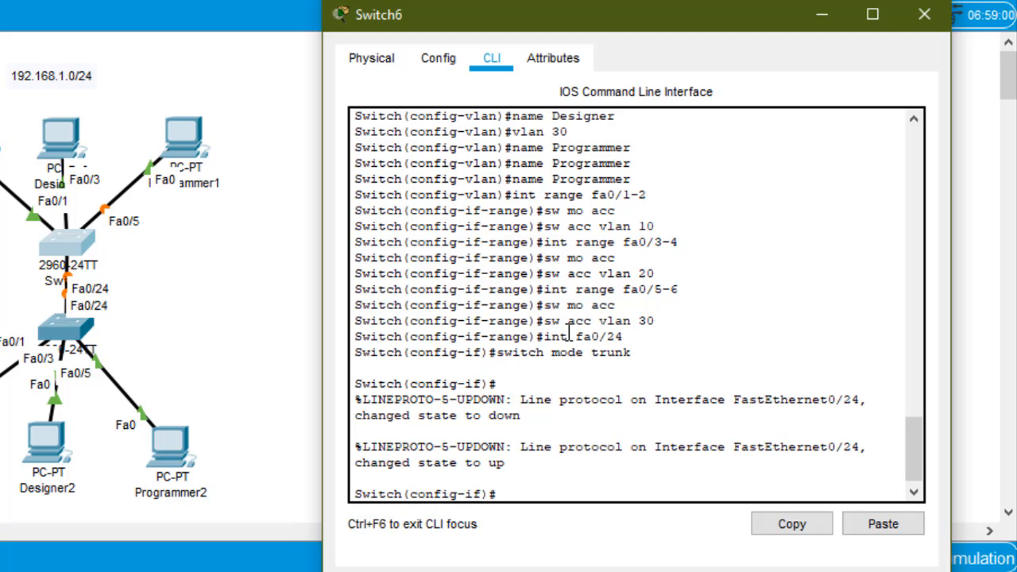
# Open Switch7's command line, look over its current configuration output, and close it
pyautogui.click(80, 337)
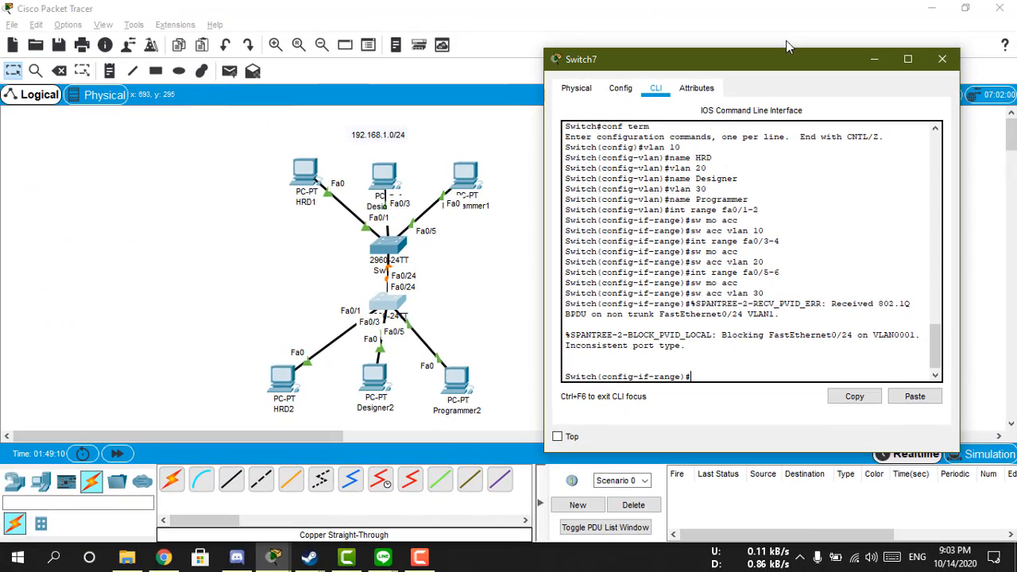
pyautogui.moveTo(783, 49); pyautogui.dragTo(795, 29)
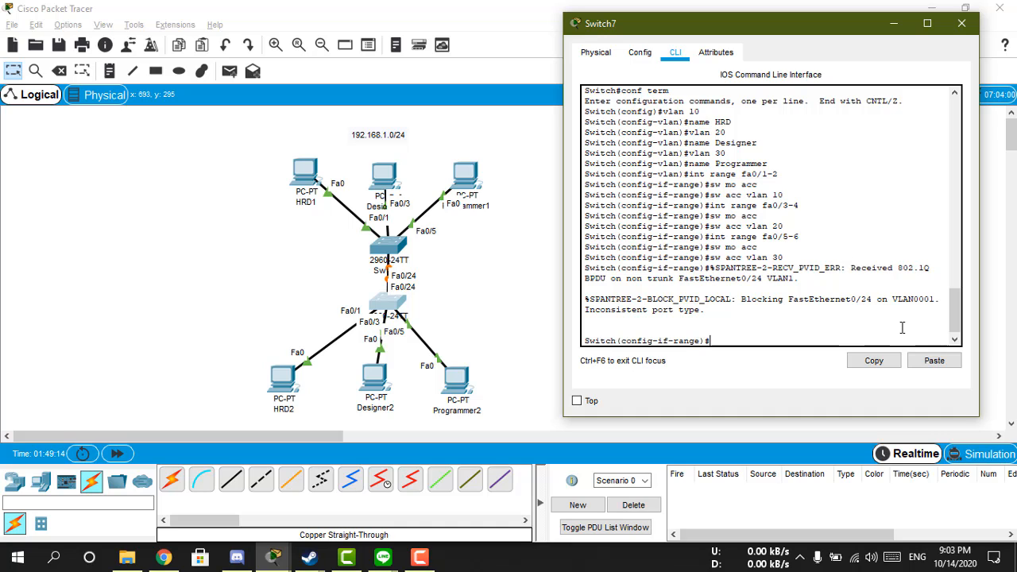
pyautogui.click(510, 314)
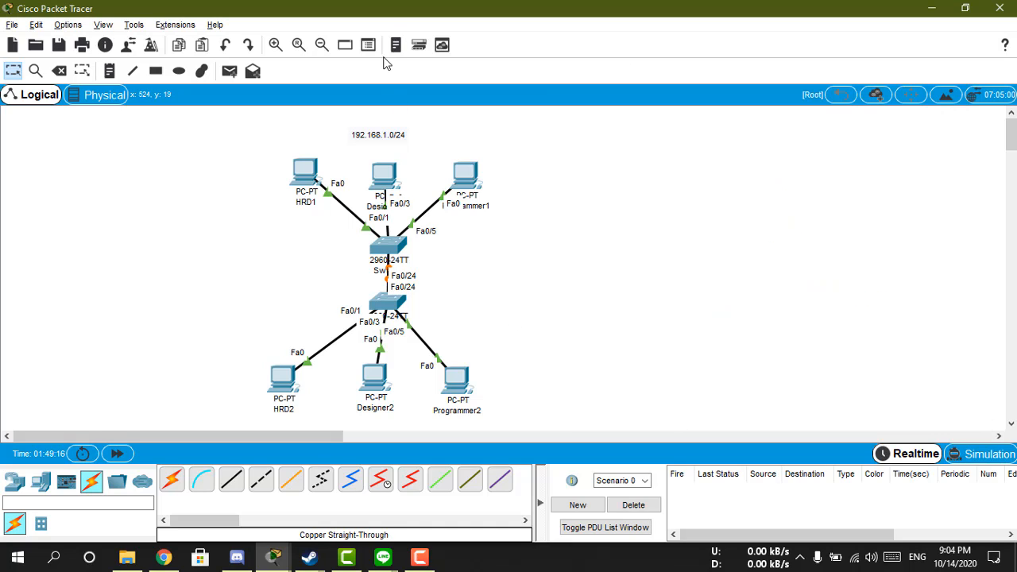
# Test connectivity with simple PDUs from HRD1 to HRD2 and from HRD1 to Designer1, and clear the PDU list
pyautogui.click(229, 71)
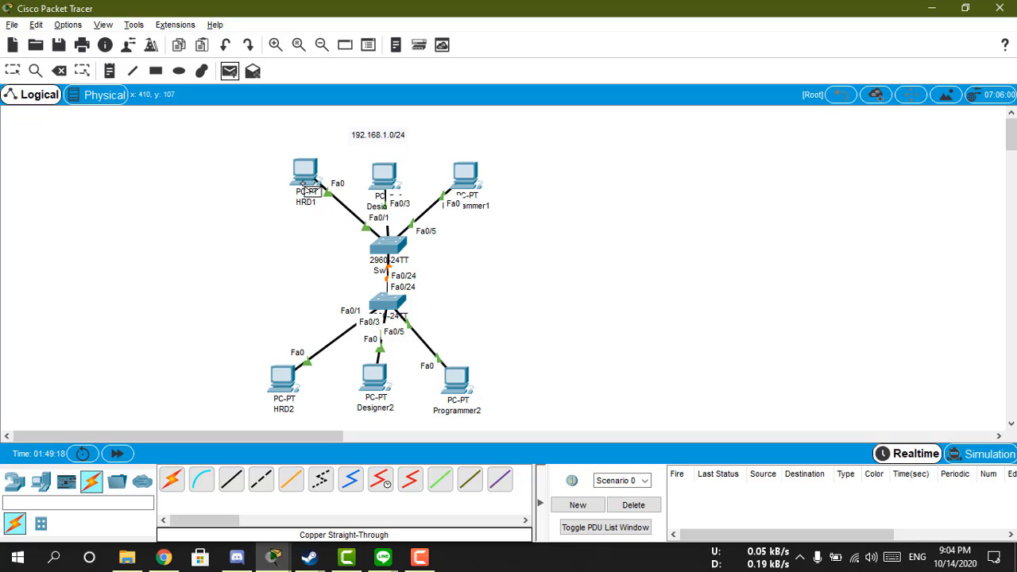
pyautogui.click(304, 179)
pyautogui.click(282, 377)
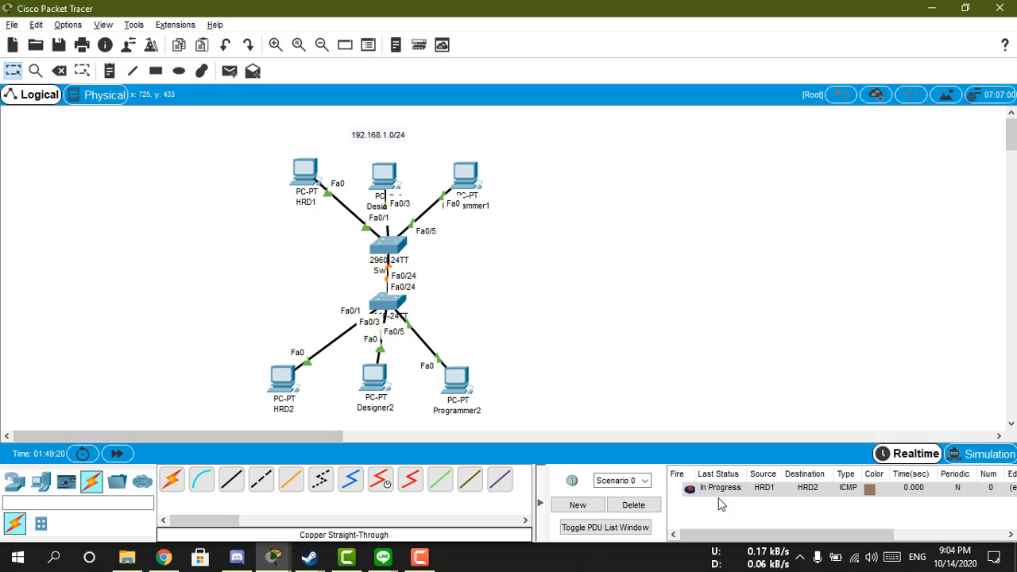
pyautogui.click(229, 72)
pyautogui.click(306, 178)
pyautogui.click(385, 185)
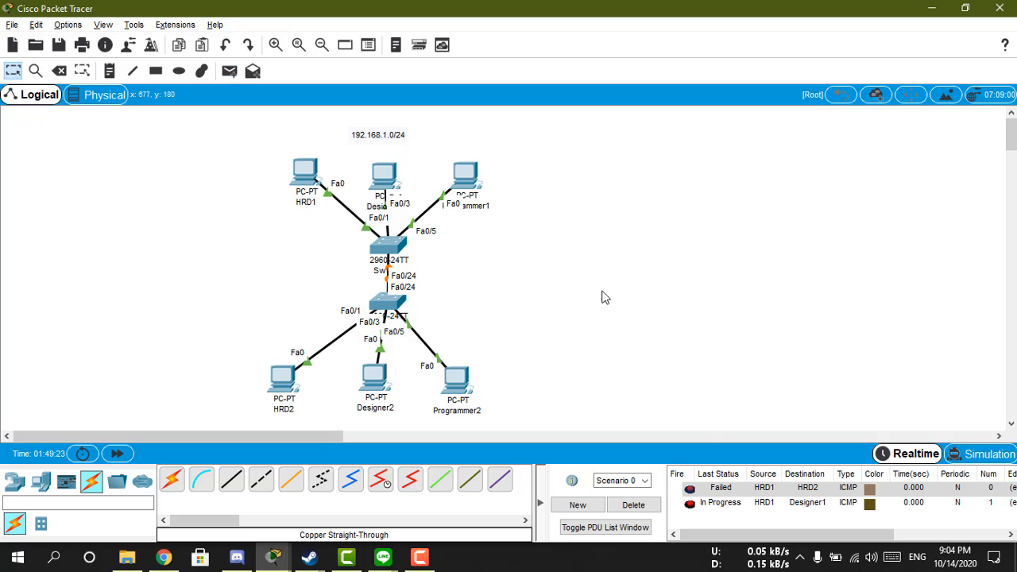
pyautogui.click(633, 505)
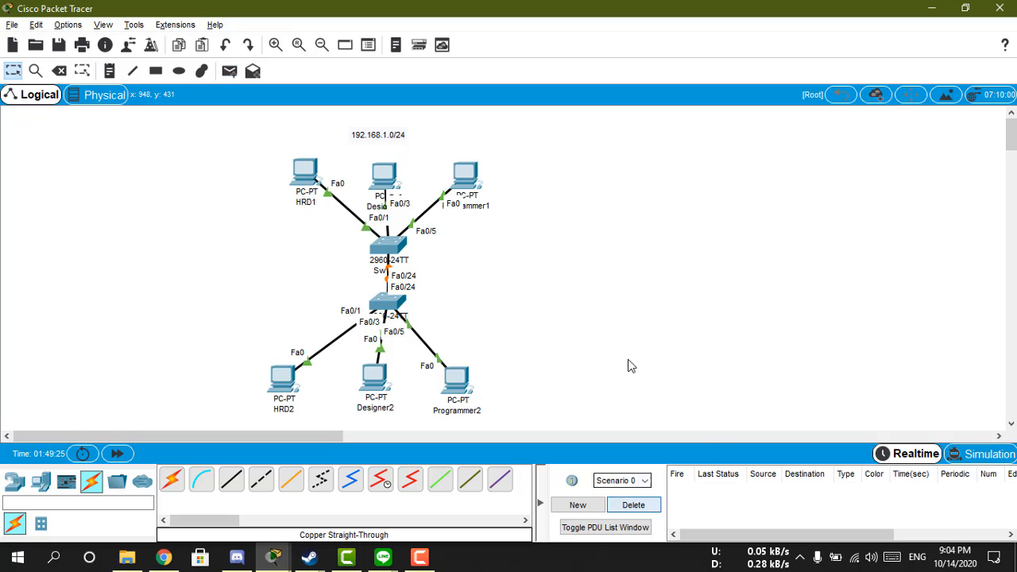
# Reopen Switch7's command line
pyautogui.click(403, 311)
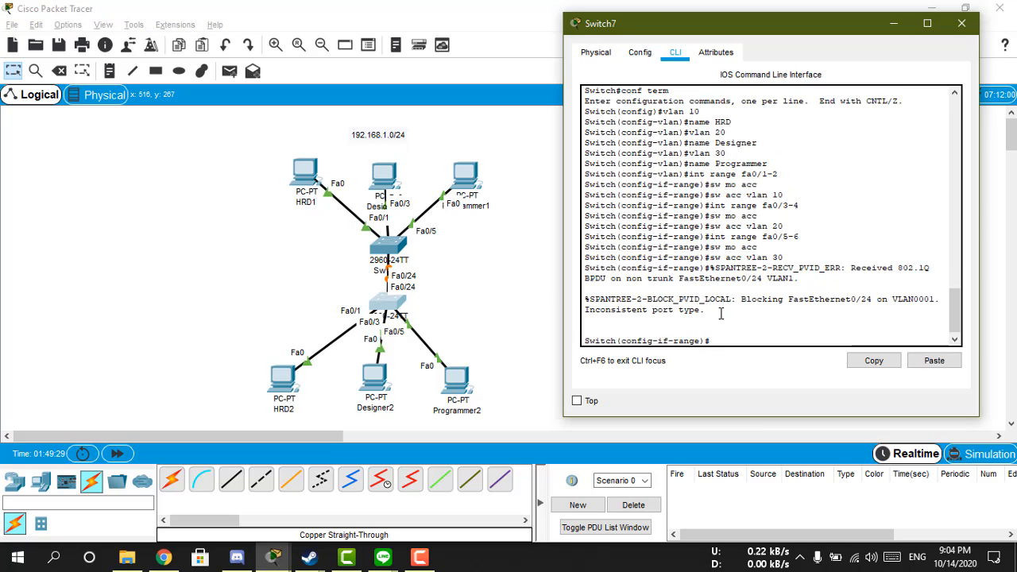
pyautogui.write('int ran')
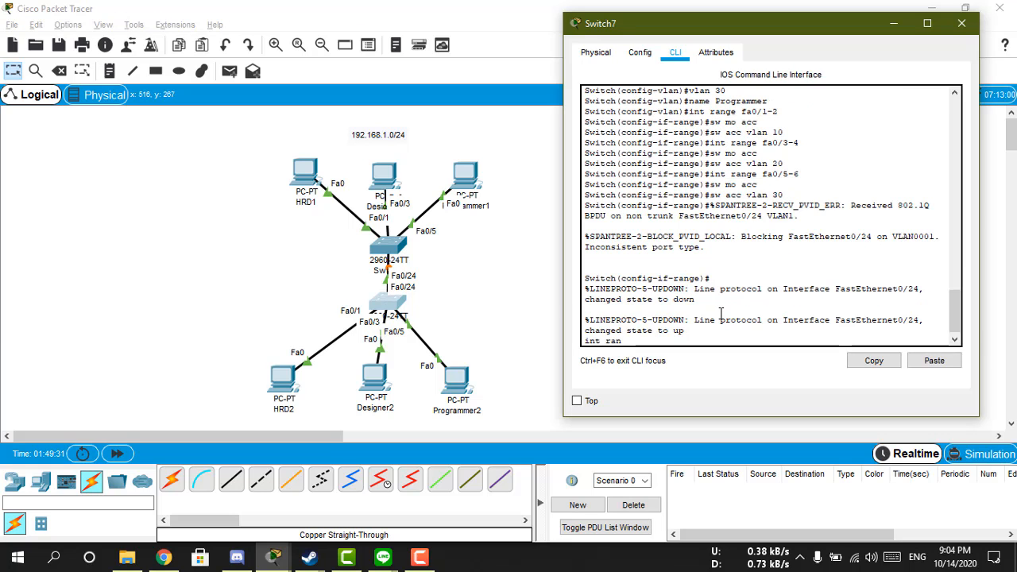
pyautogui.press('BackSpace')
pyautogui.press('BackSpace')
pyautogui.press('BackSpace')
pyautogui.press('BackSpace')
pyautogui.press('BackSpace')
pyautogui.press('BackSpace')
pyautogui.press('BackSpace')
# Set Switch7's interface Fa0/24 to trunk mode and enable it with no shutdown
pyautogui.press('Return')
pyautogui.write('itch(config-if-range)#i')
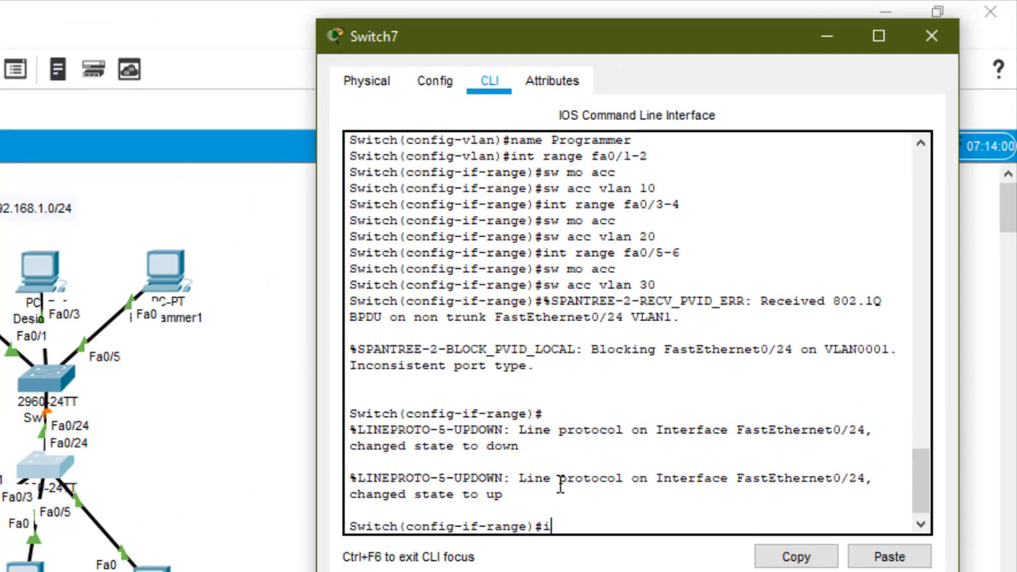
pyautogui.write('nt fa0/24')
pyautogui.press('Return')
pyautogui.write('sw ')
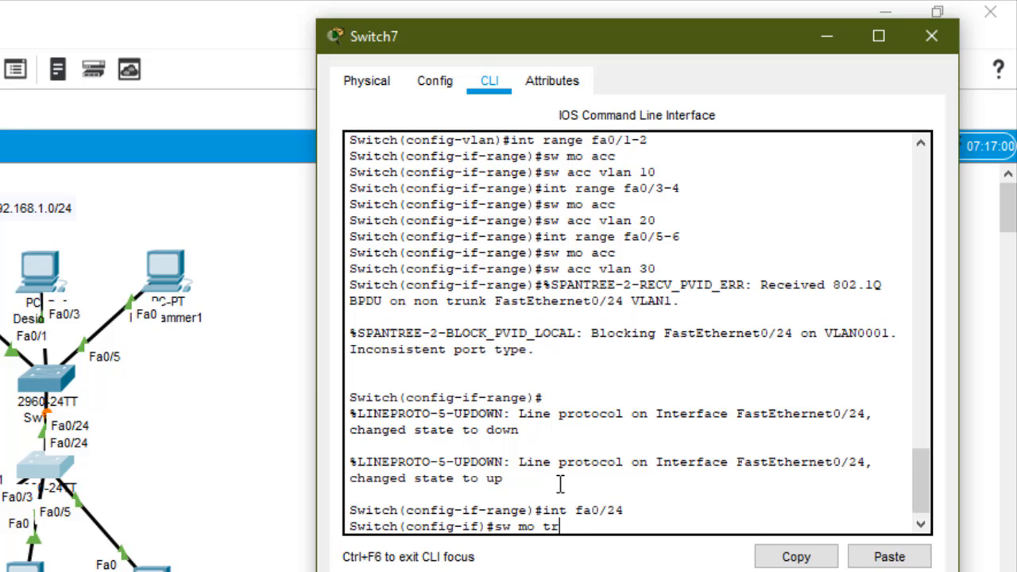
pyautogui.write('mo tr')
pyautogui.press('Return')
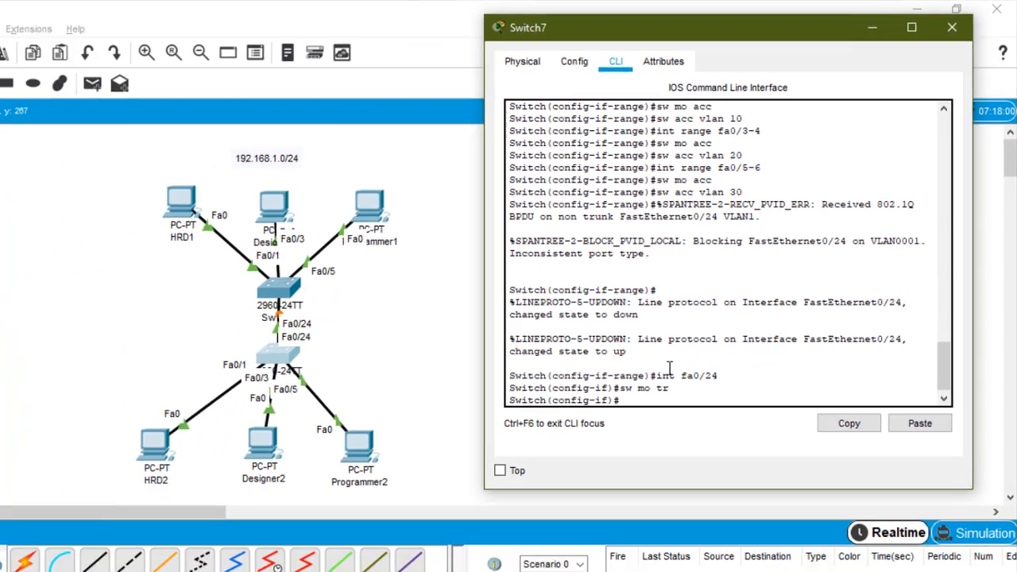
pyautogui.write('no sh')
pyautogui.press('Return')
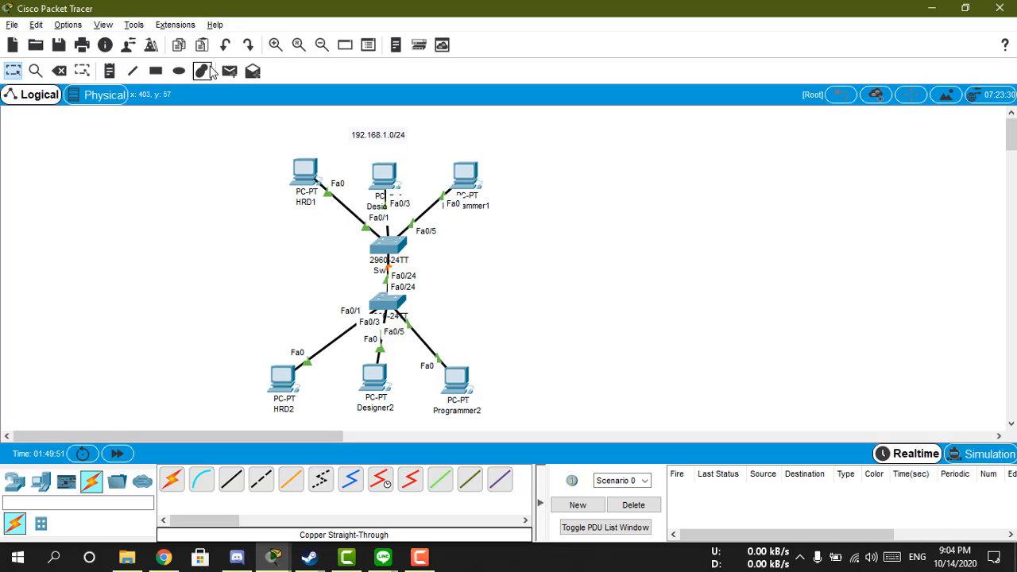
# Send a simple PDU from HRD1 to HRD2 and fire it again from the PDU list
pyautogui.click(229, 71)
pyautogui.click(305, 170)
pyautogui.click(285, 378)
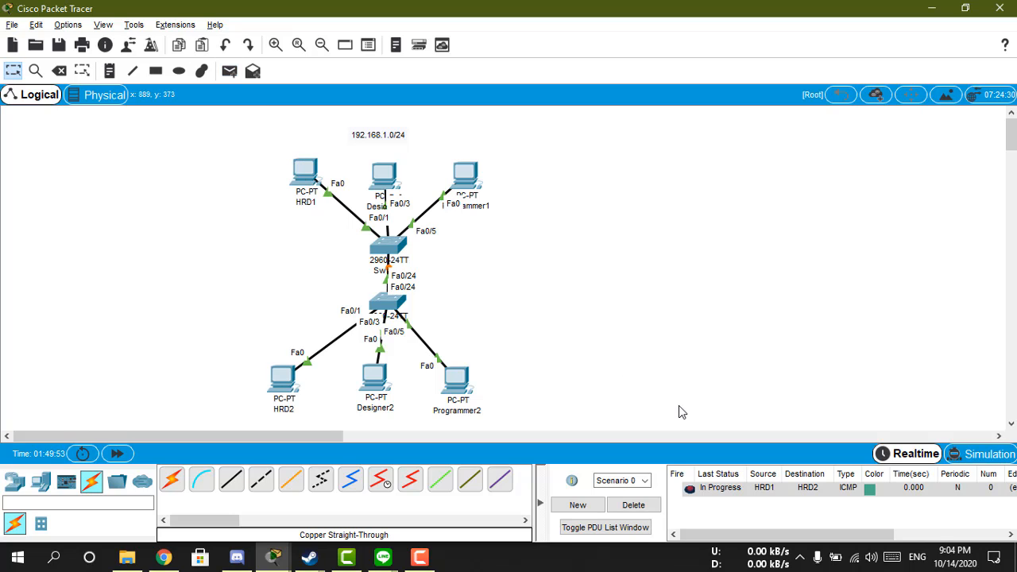
pyautogui.doubleClick(690, 489)
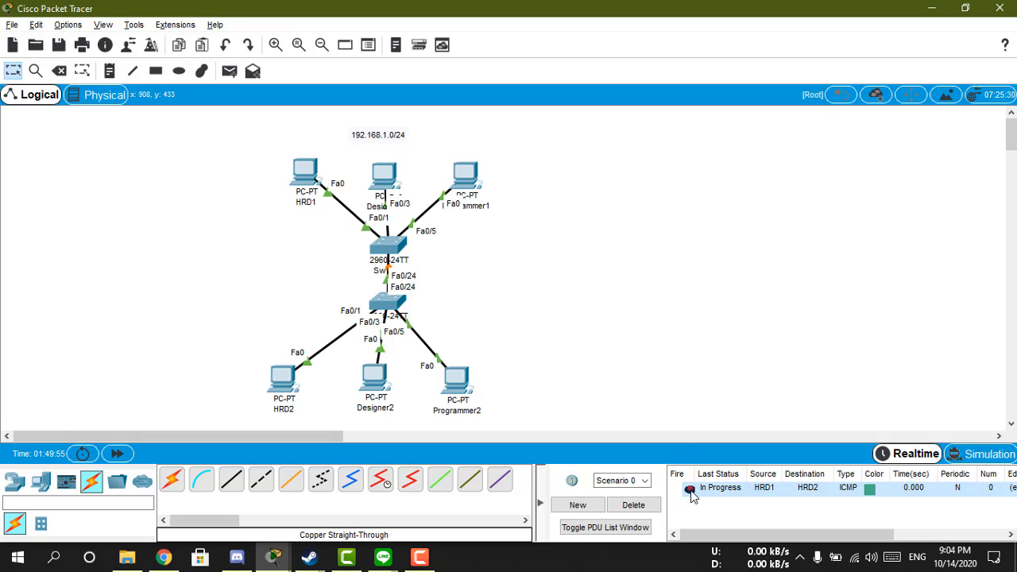
# Review the Fa0/24 trunk setup in Switch6's command line, and resend the HRD1 to HRD2 PDU
pyautogui.click(383, 308)
pyautogui.click(388, 247)
pyautogui.click(388, 247)
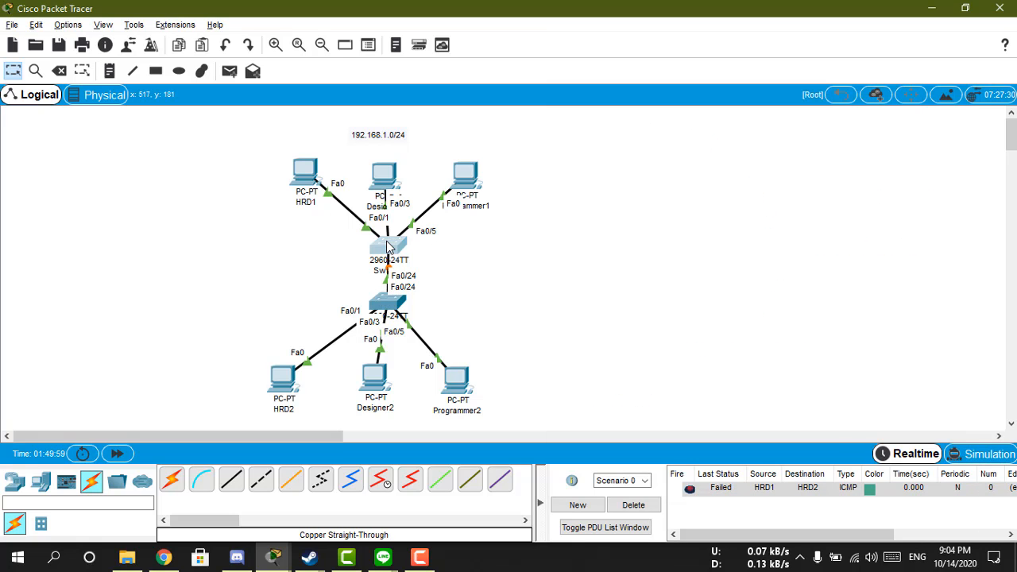
pyautogui.click(388, 247)
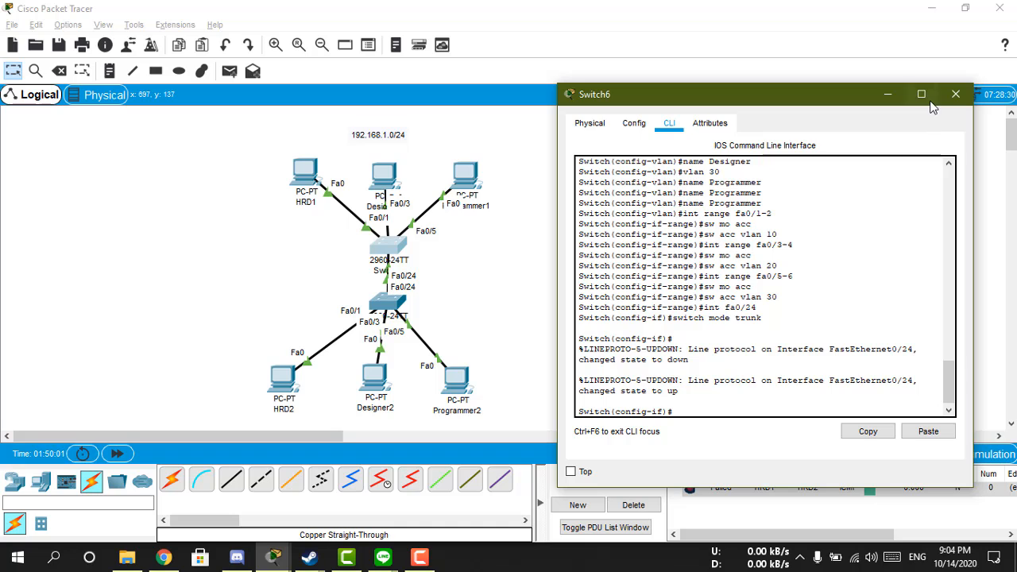
pyautogui.click(955, 94)
pyautogui.doubleClick(689, 488)
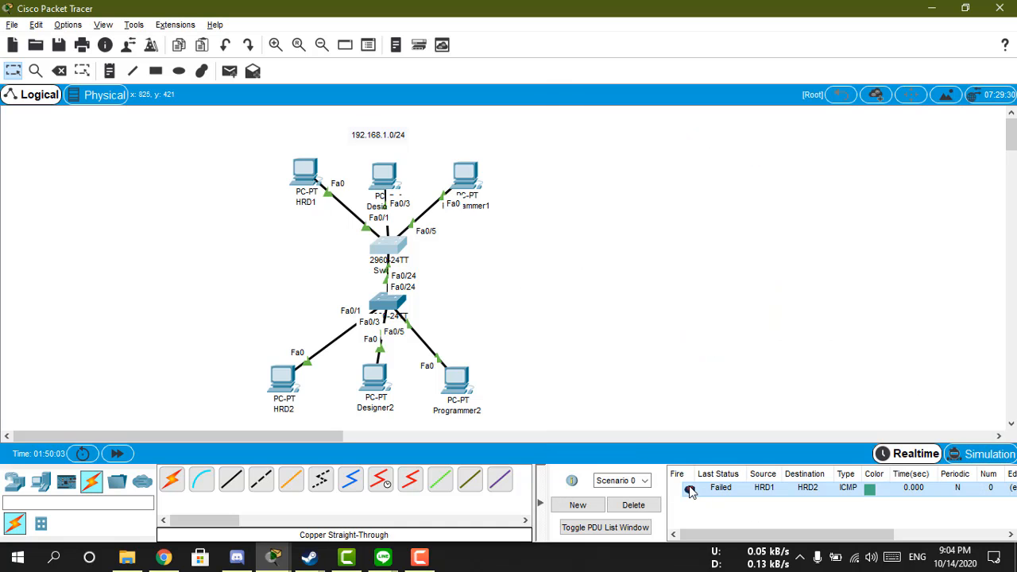
# Test same-VLAN connectivity with simple PDUs from Designer1 to Designer2 and from Programmer1 to Programmer2
pyautogui.click(230, 72)
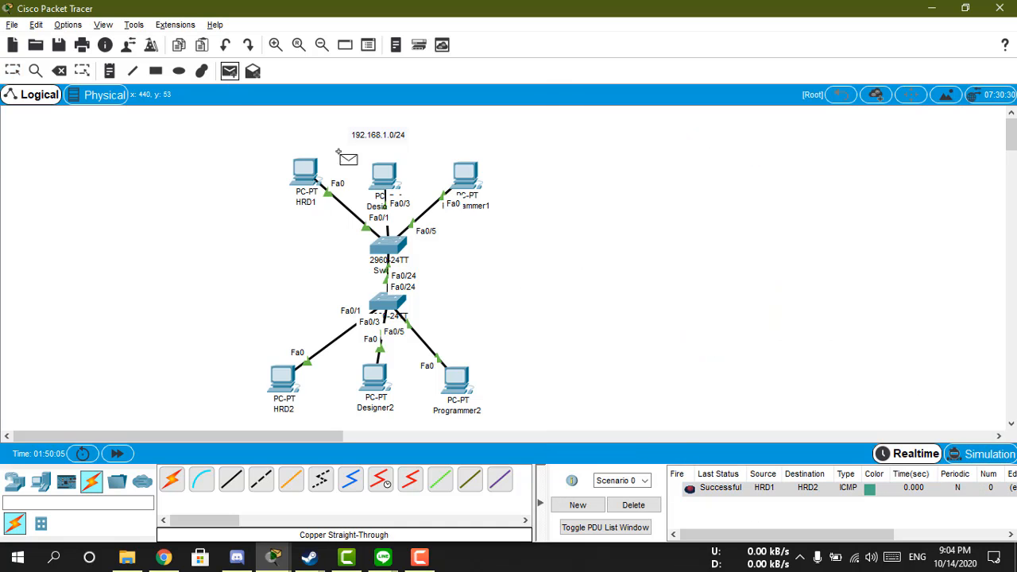
pyautogui.click(390, 182)
pyautogui.click(375, 380)
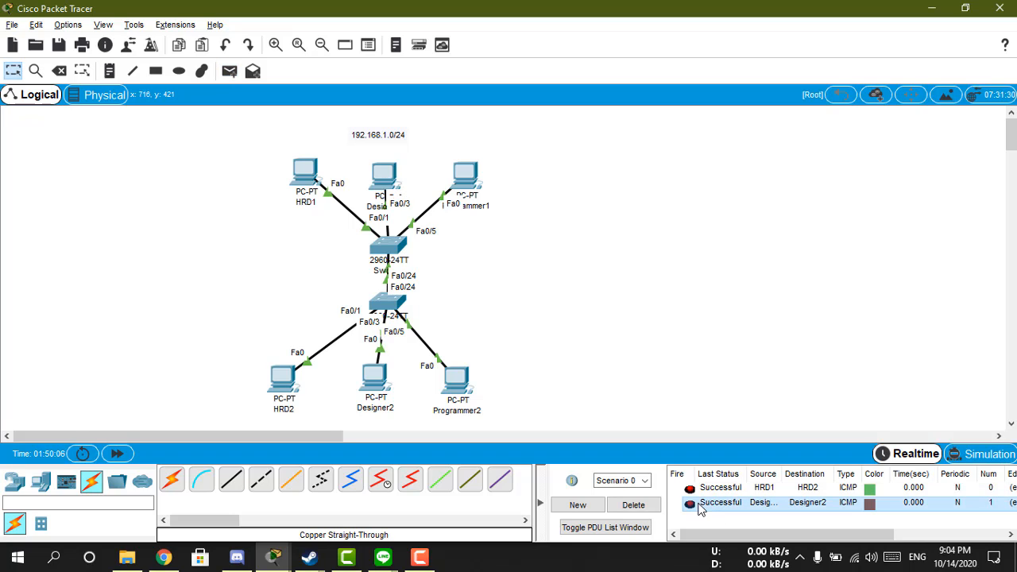
pyautogui.click(707, 364)
pyautogui.click(230, 71)
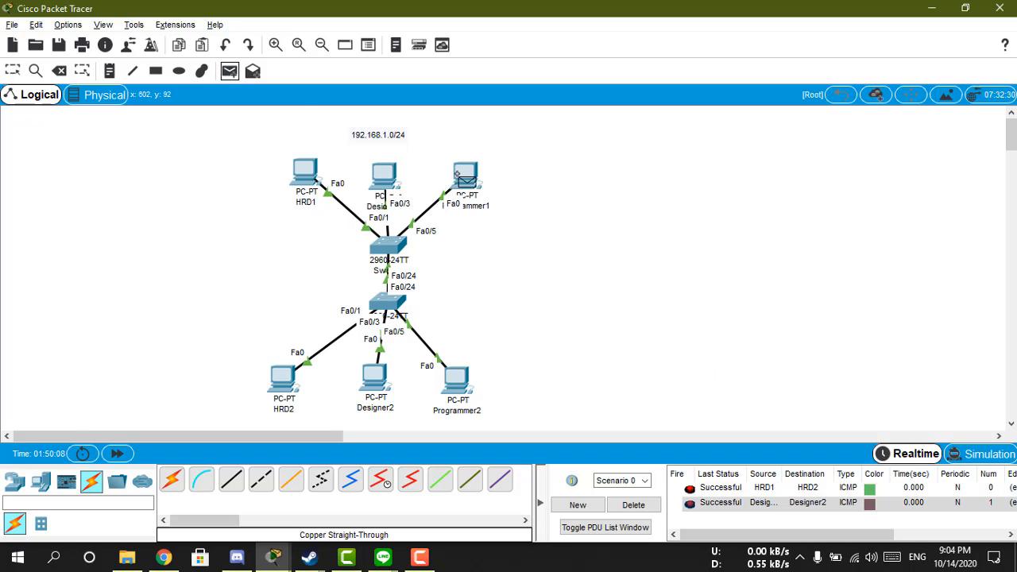
pyautogui.click(466, 176)
pyautogui.click(456, 378)
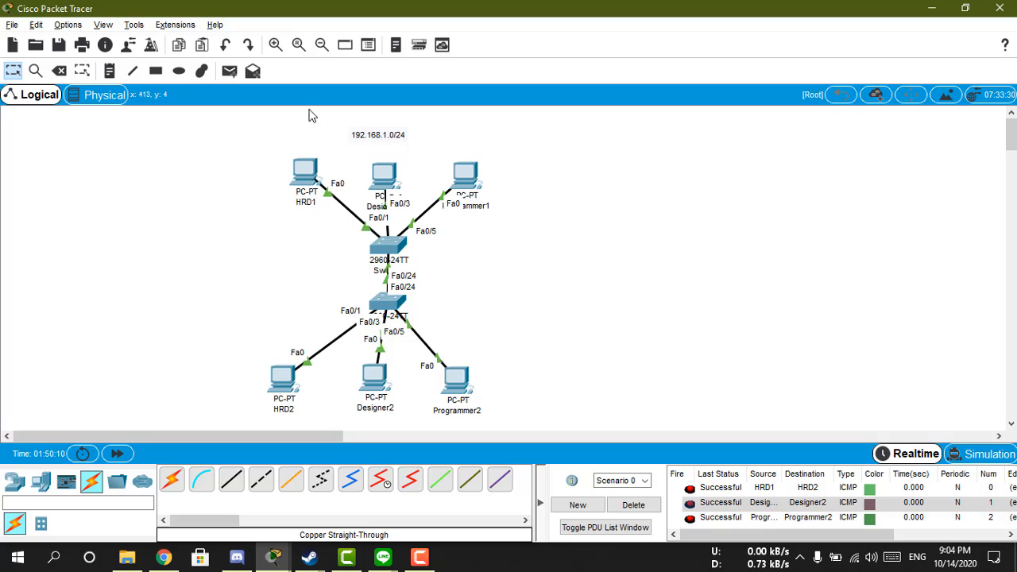
# Test cross-VLAN connectivity with a simple PDU from HRD1 to Designer1, and clear the PDU list
pyautogui.click(230, 71)
pyautogui.click(308, 173)
pyautogui.click(383, 175)
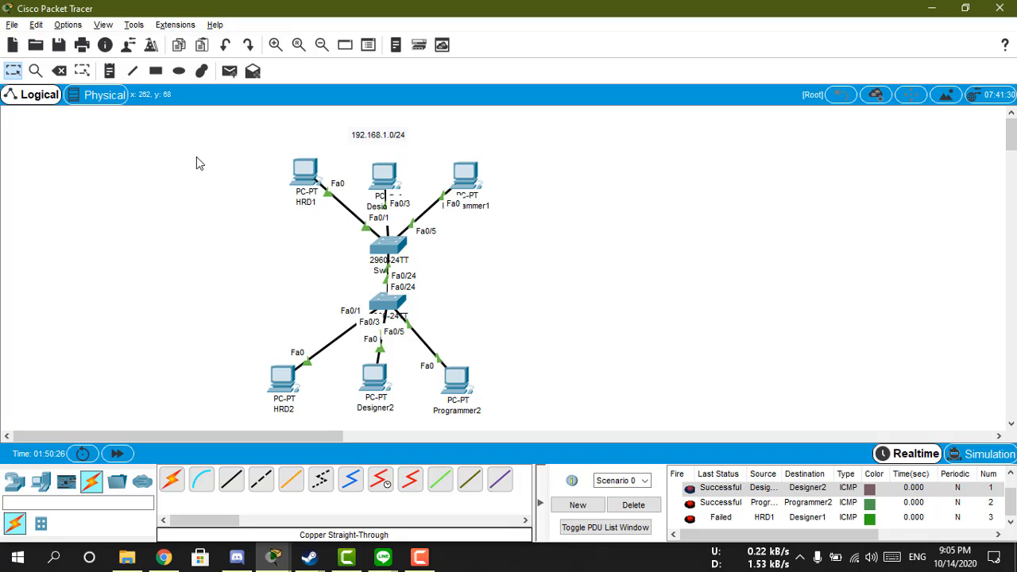
pyautogui.click(651, 506)
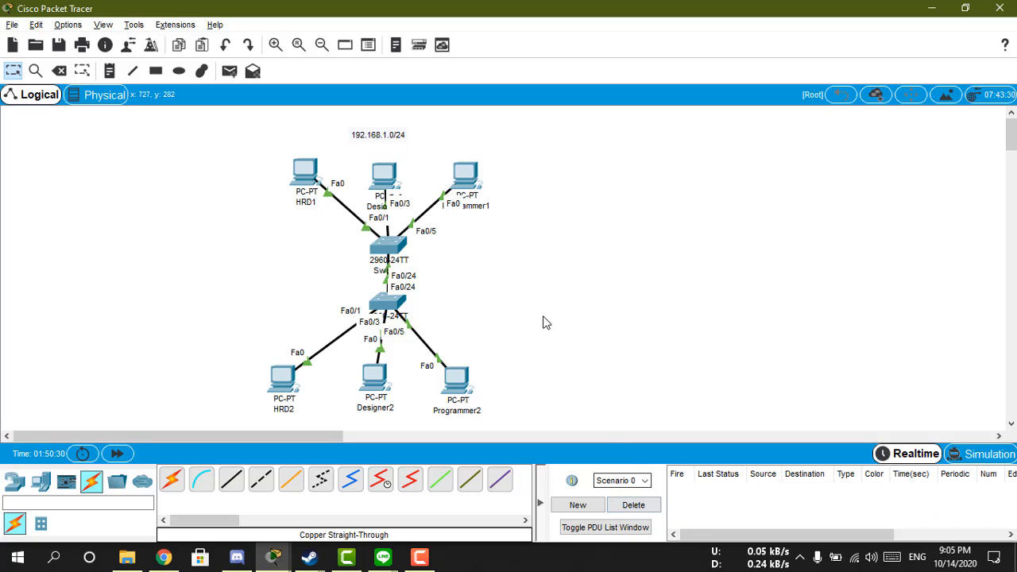